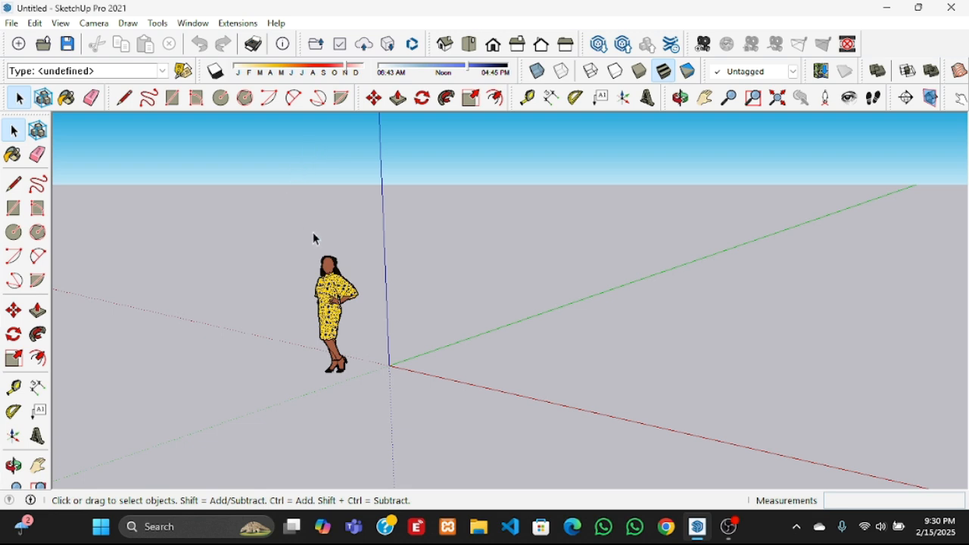
Delete the default human figure standing near the origin
middle_drag(421, 307, 628, 302)
click(705, 98)
drag(685, 260, 493, 269)
middle_drag(428, 298, 309, 316)
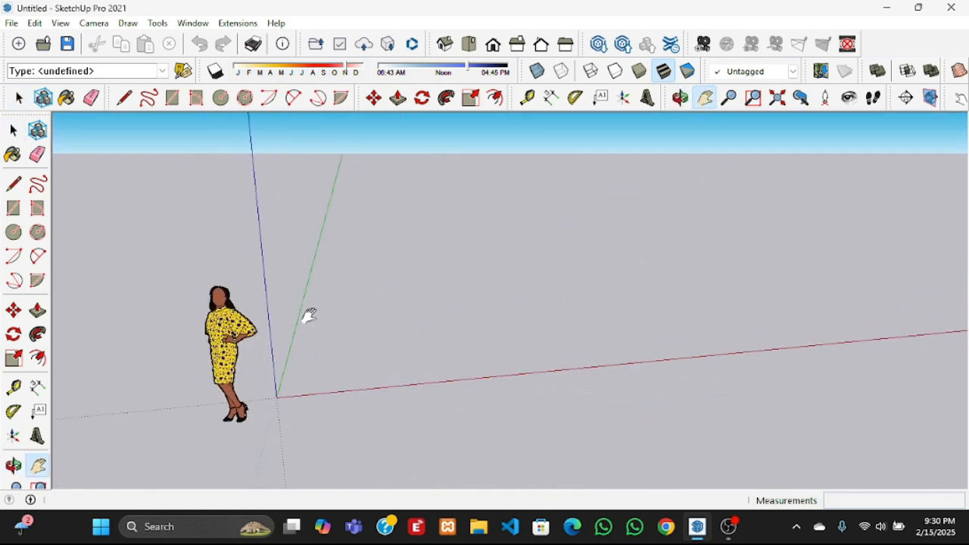
click(14, 131)
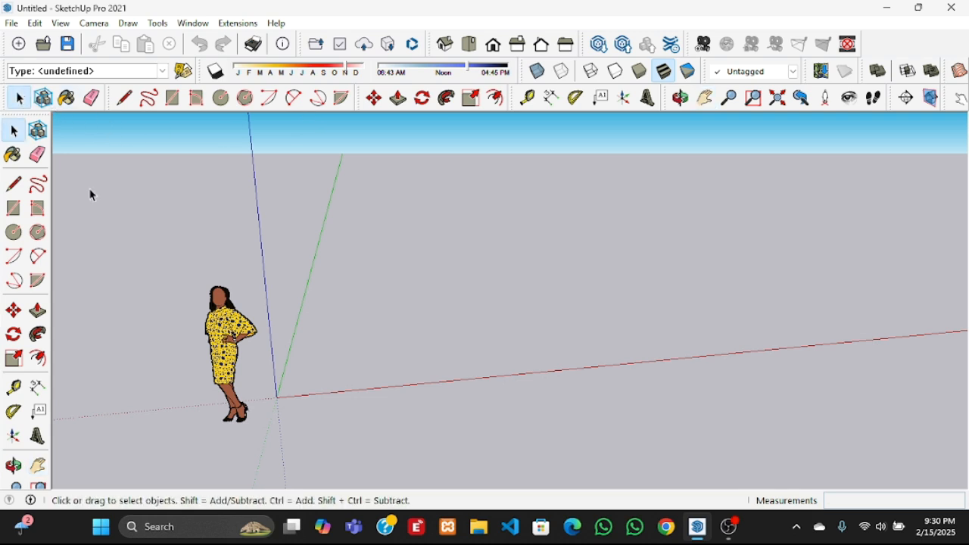
click(226, 323)
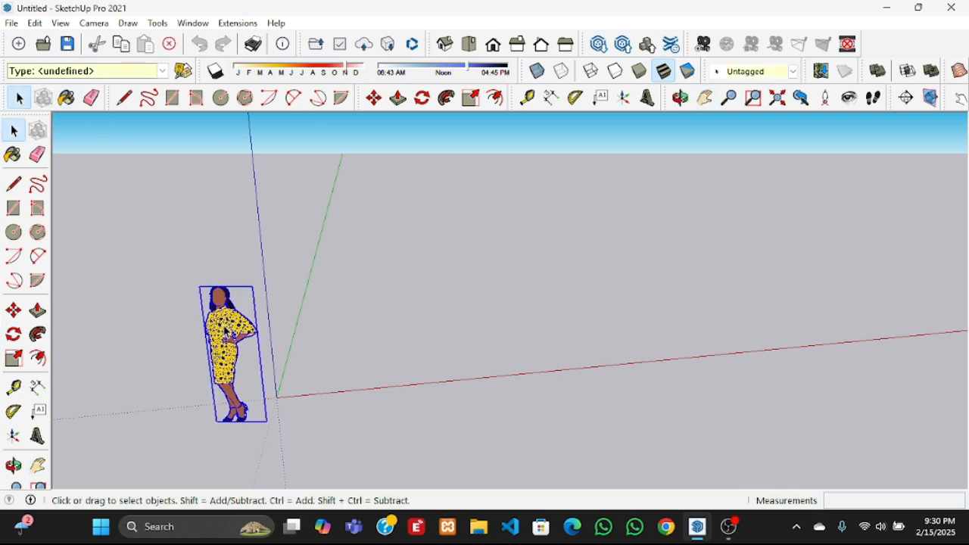
key(Delete)
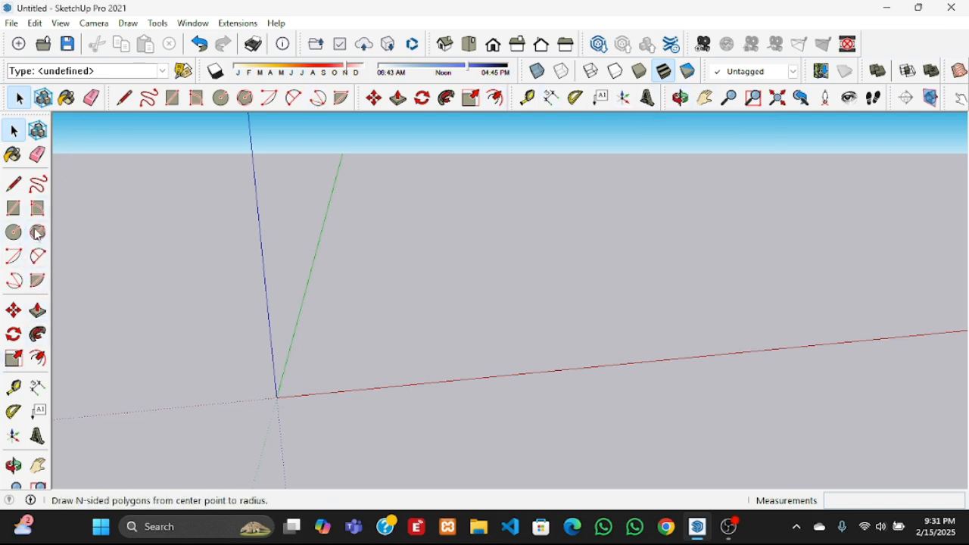
middle_drag(199, 283, 380, 277)
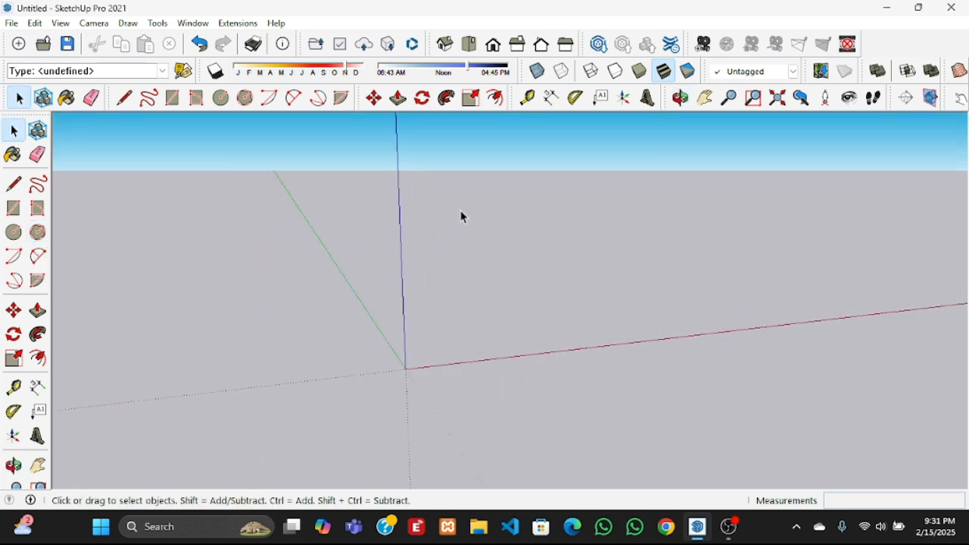
click(704, 99)
drag(662, 160, 506, 244)
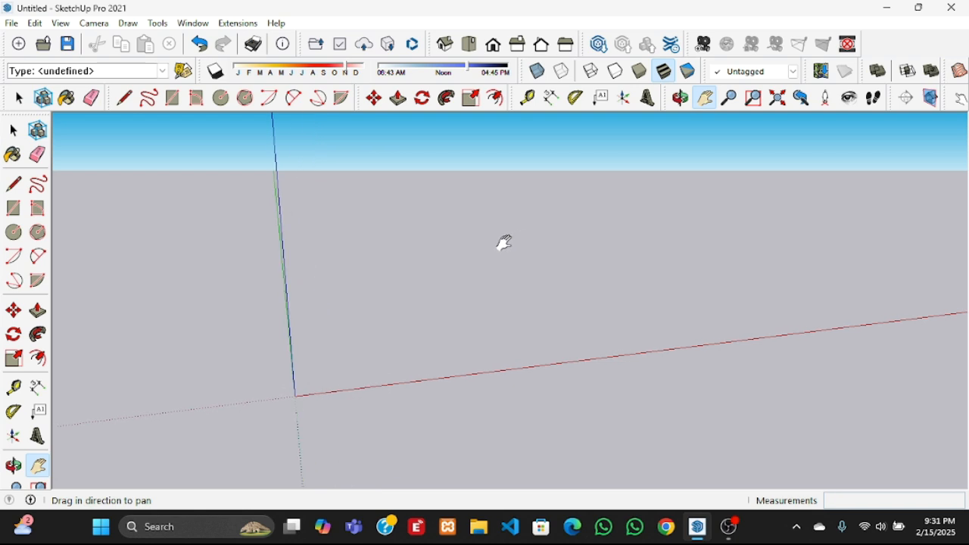
drag(553, 295, 494, 294)
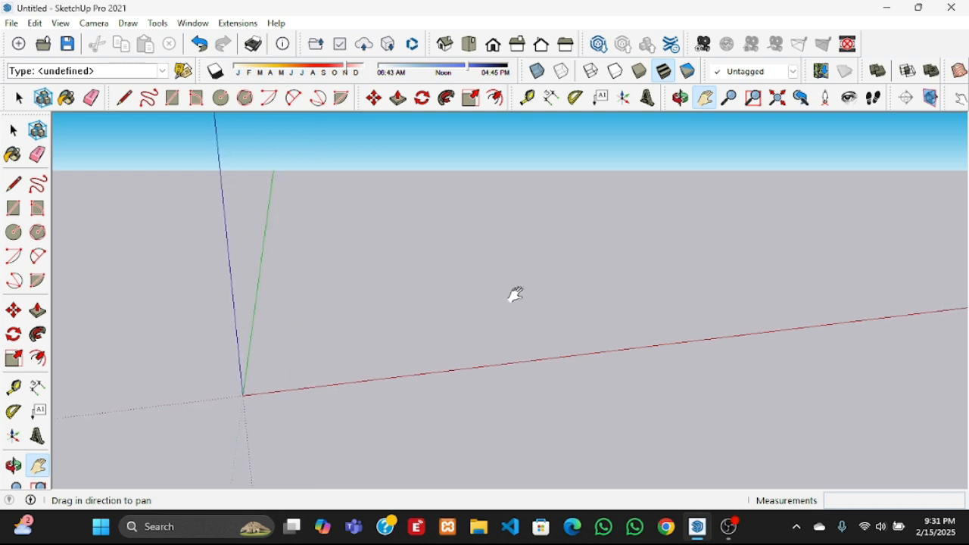
click(19, 99)
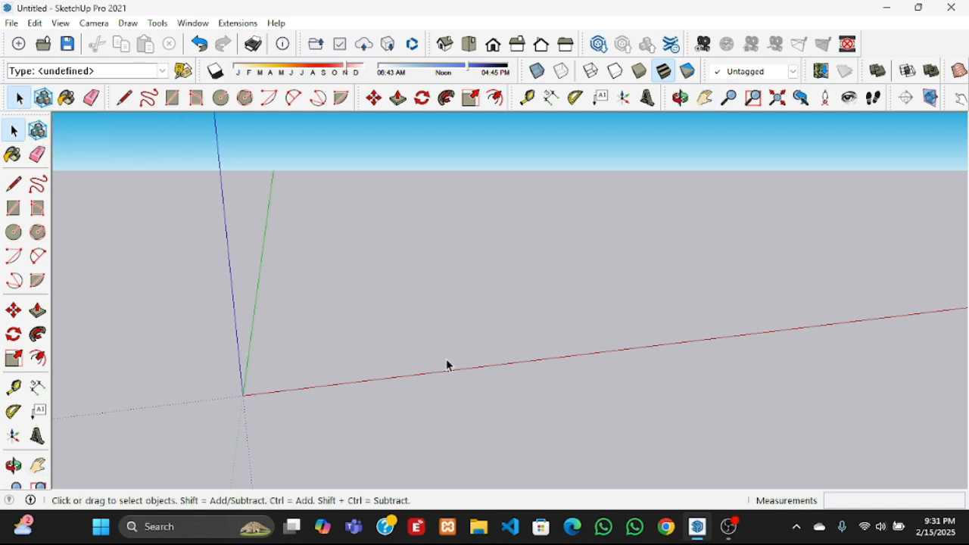
middle_drag(350, 313, 381, 317)
middle_drag(491, 357, 471, 372)
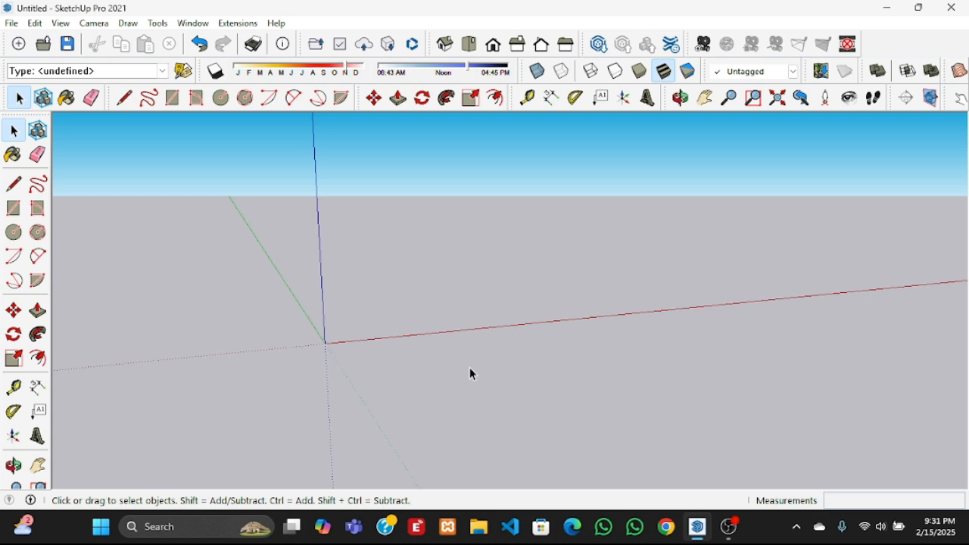
Draw a closed, irregular six-sided face with the Line tool on the ground near the origin
click(132, 106)
middle_drag(314, 299, 291, 342)
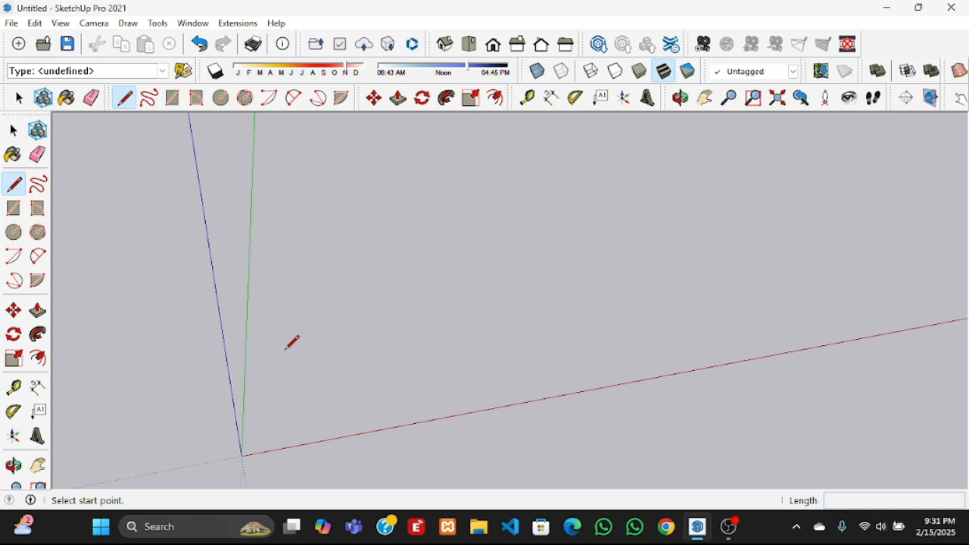
click(357, 374)
click(480, 248)
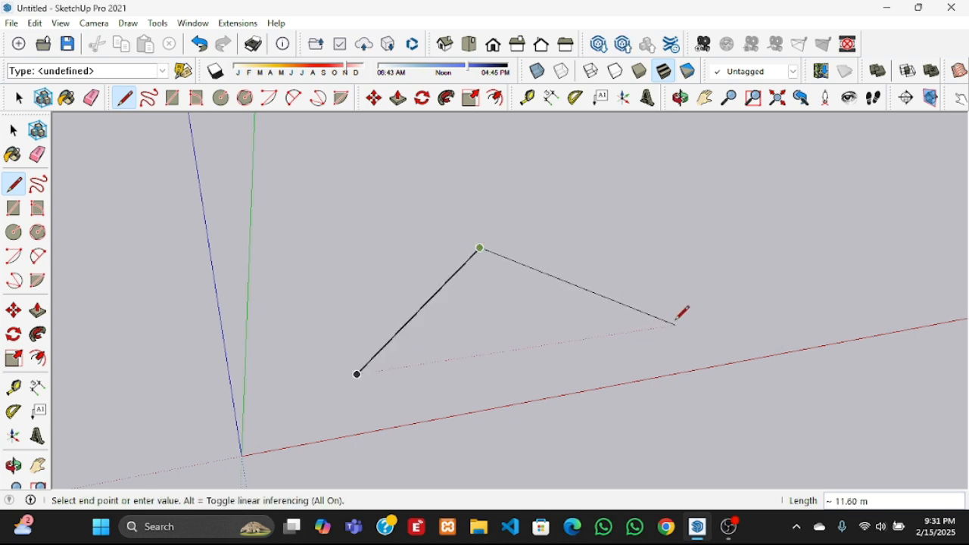
click(634, 207)
click(769, 310)
click(507, 310)
click(439, 395)
click(358, 374)
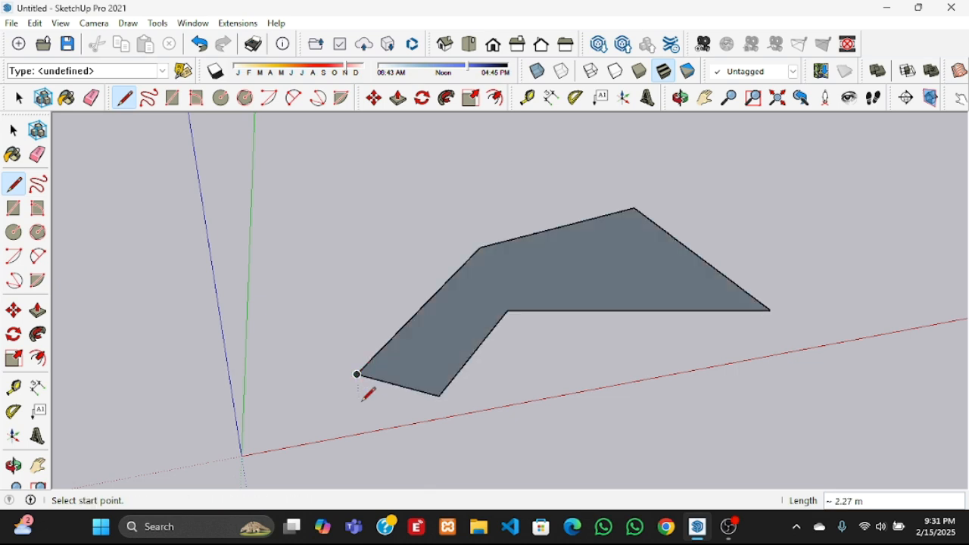
Examine the six-sided face from the opposite side and several other angles
middle_drag(514, 389, 755, 368)
key(o)
drag(444, 346, 608, 357)
key(l)
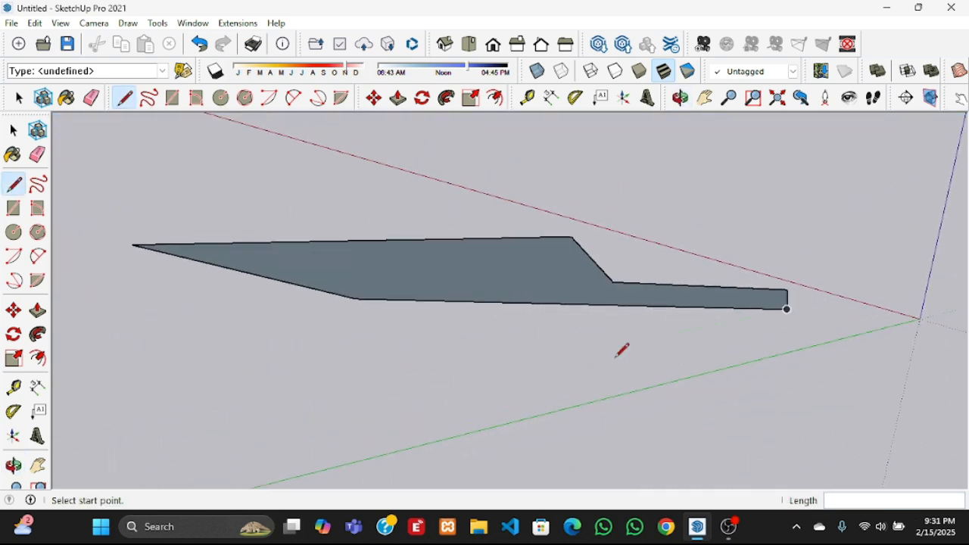
middle_drag(558, 327, 271, 356)
middle_drag(675, 369, 443, 377)
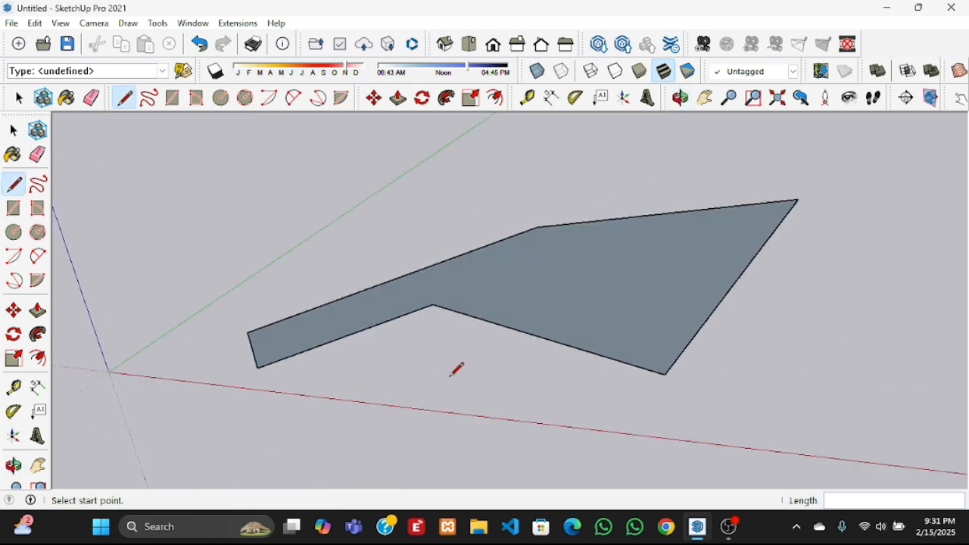
scroll(264, 181, down, 3)
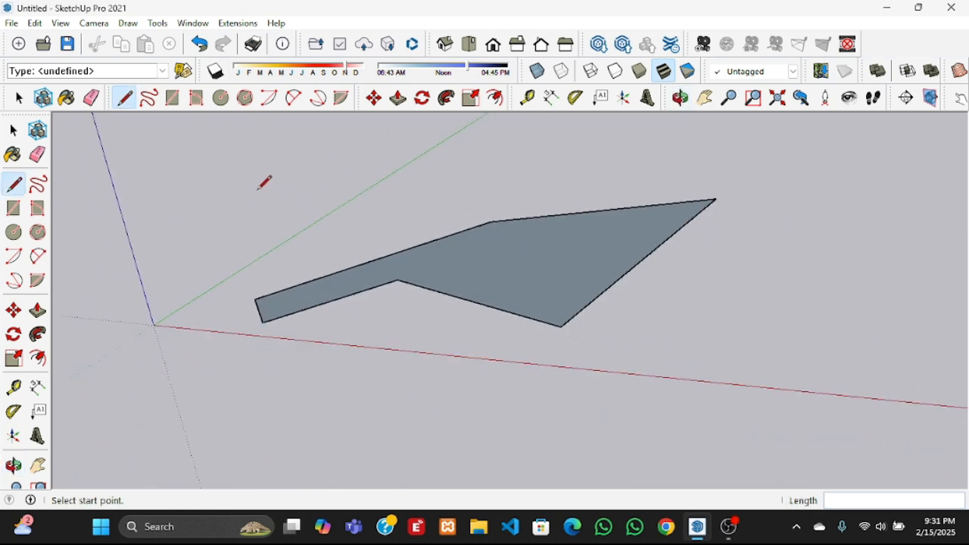
Draw a closed, boot-shaped curved face with the Freehand tool beside the six-sided face
click(149, 103)
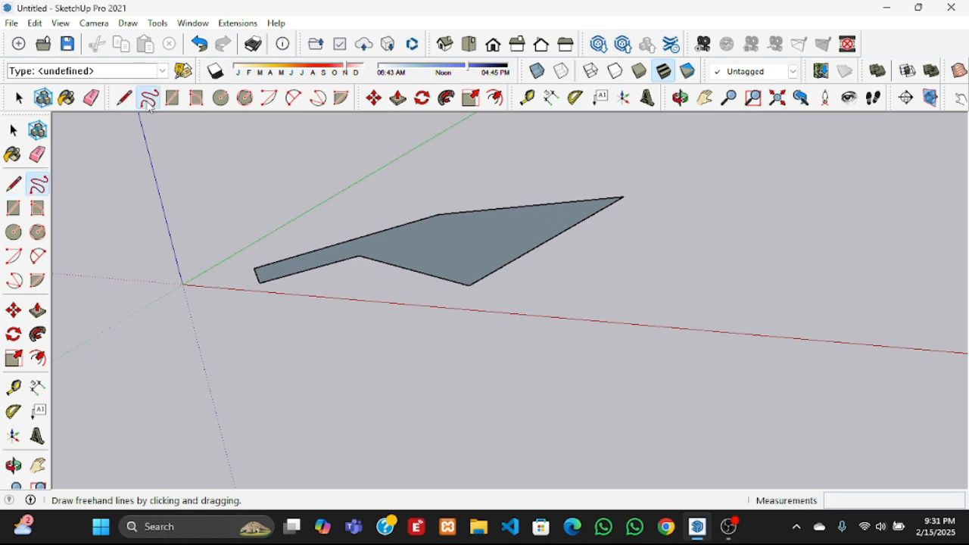
scroll(378, 182, down, 3)
middle_drag(499, 331, 519, 432)
middle_drag(393, 384, 385, 379)
scroll(708, 281, up, 2)
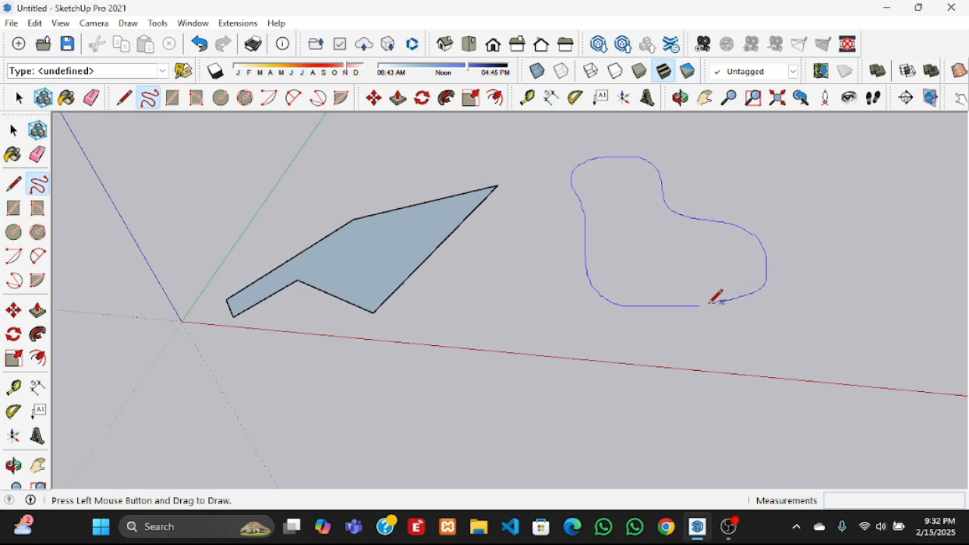
drag(703, 305, 703, 304)
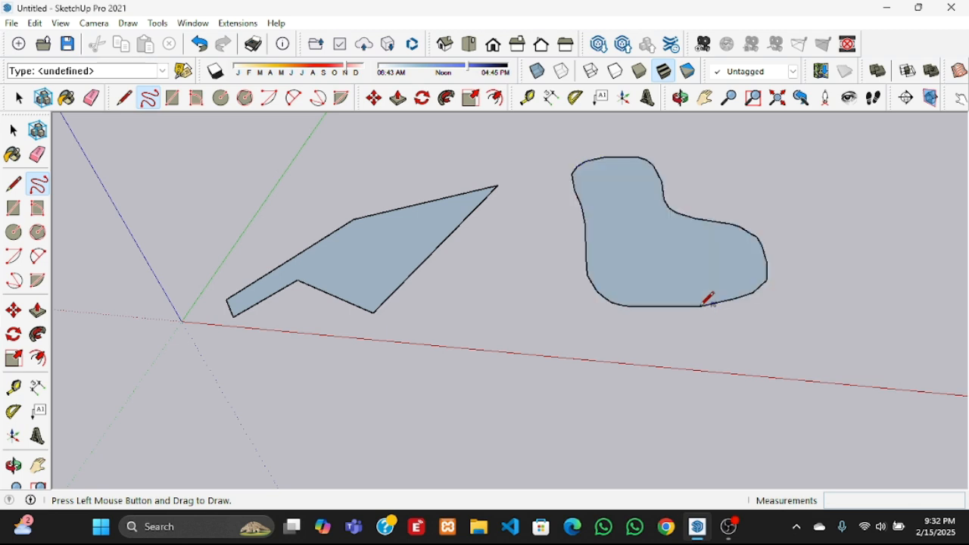
Draw a rectangle about 17.7 m by 16.1 m on the ground beside the freehand shape
scroll(470, 280, down, 3)
middle_drag(472, 355, 555, 307)
scroll(643, 184, up, 4)
mouse_move(627, 219)
middle_down()
mouse_move(621, 277)
mouse_move(538, 305)
mouse_move(510, 351)
mouse_move(601, 395)
mouse_move(619, 392)
middle_up()
middle_drag(540, 348, 482, 309)
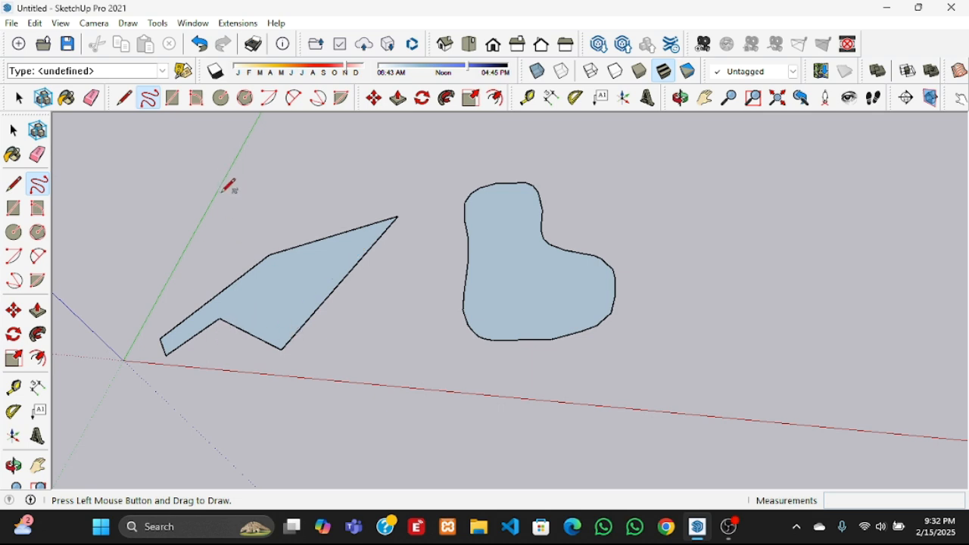
scroll(130, 161, down, 2)
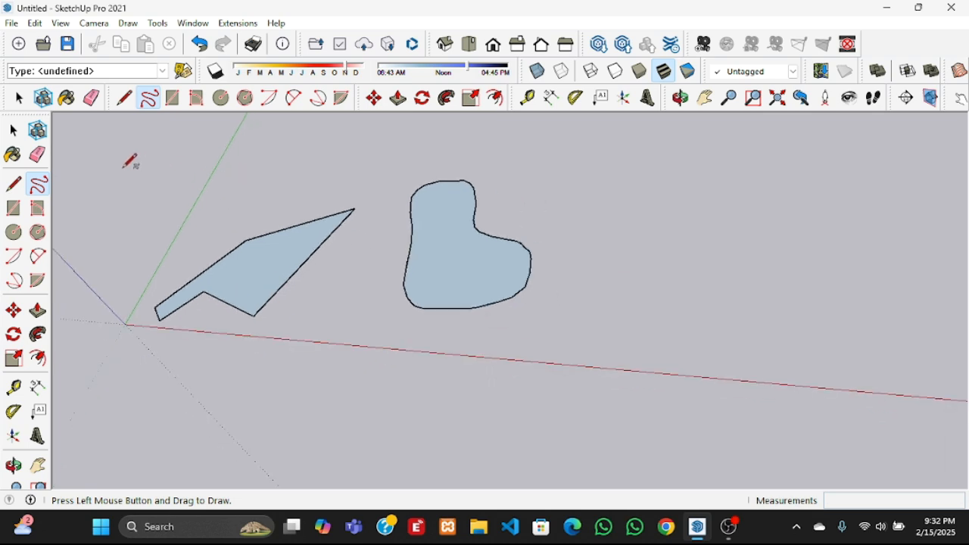
click(174, 108)
scroll(234, 168, down, 1)
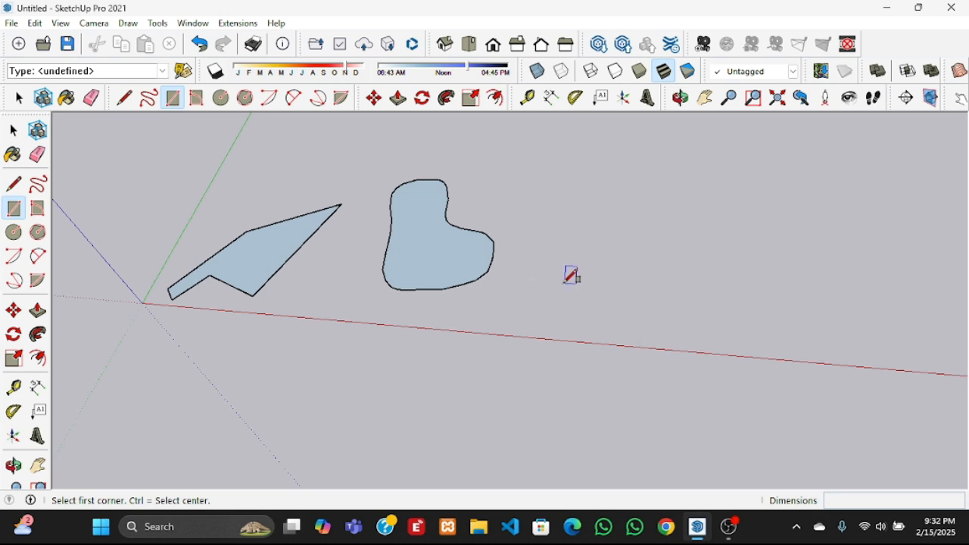
scroll(605, 254, up, 1)
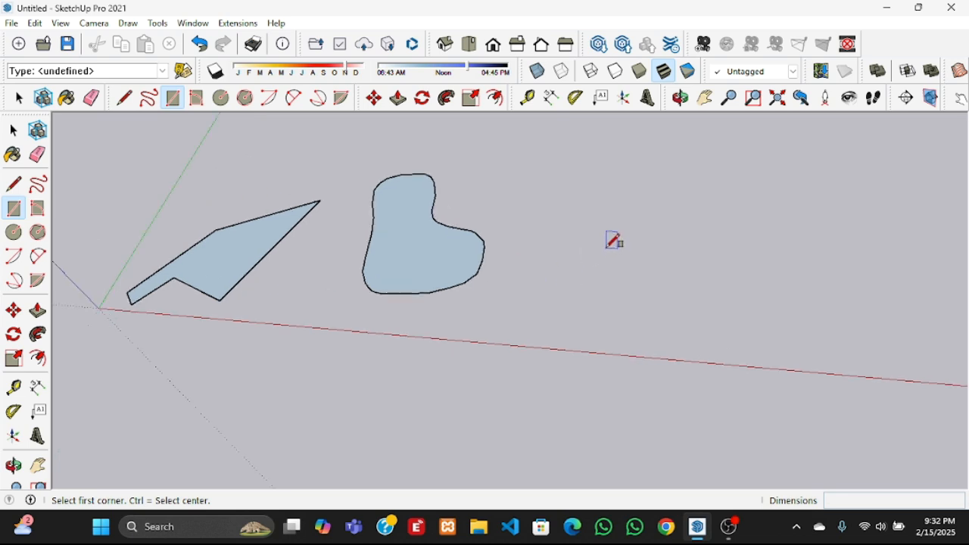
click(518, 296)
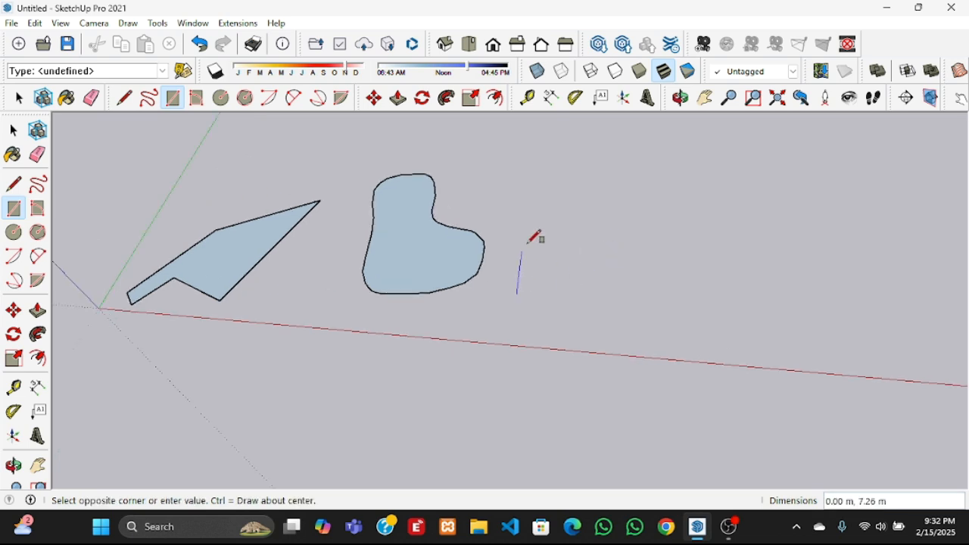
click(655, 213)
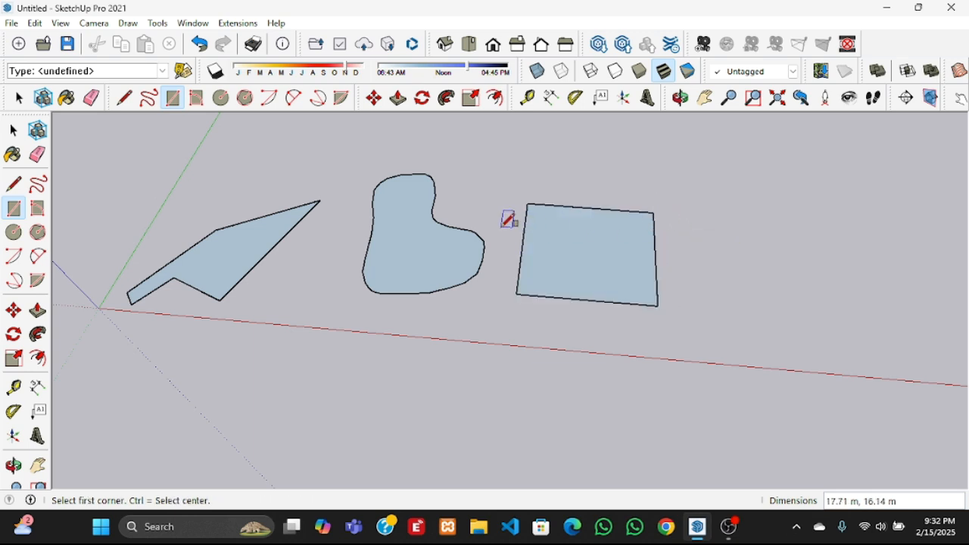
Draw a long, narrow rectangle about 38.4 m by 7.5 m behind the near-square rectangle
scroll(333, 227, down, 1)
click(501, 181)
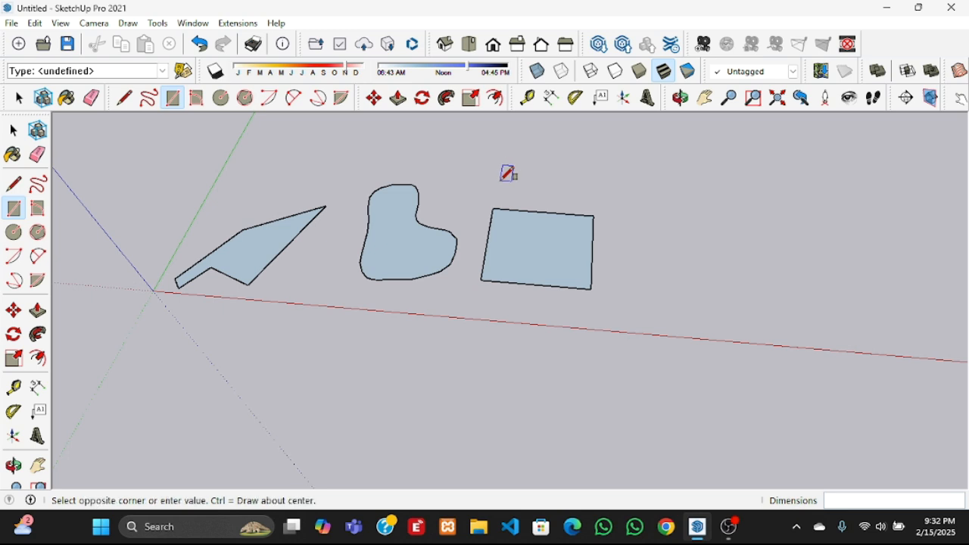
click(711, 167)
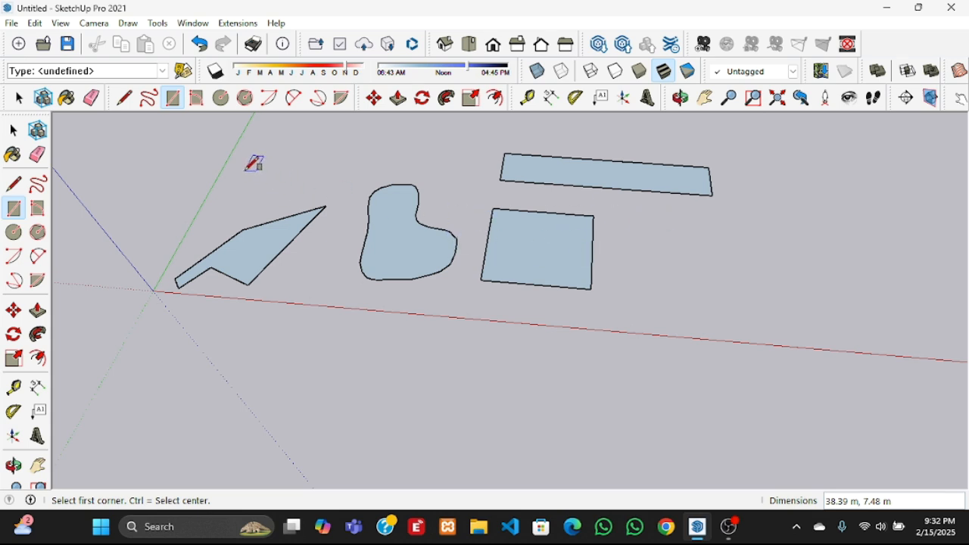
Draw a rectangle about 12.55 m by 17.32 m with the Rotated Rectangle tool beside the near-square rectangle
click(197, 105)
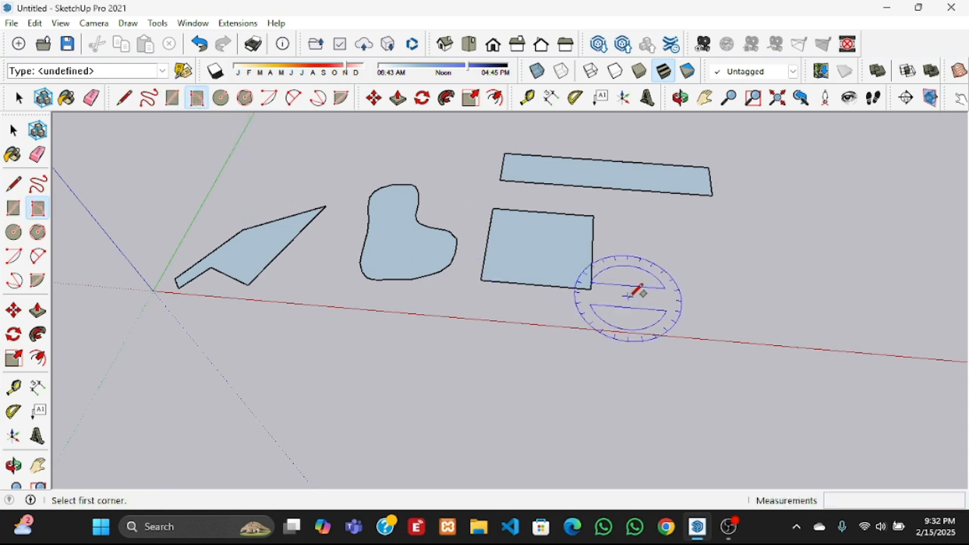
click(654, 287)
click(655, 226)
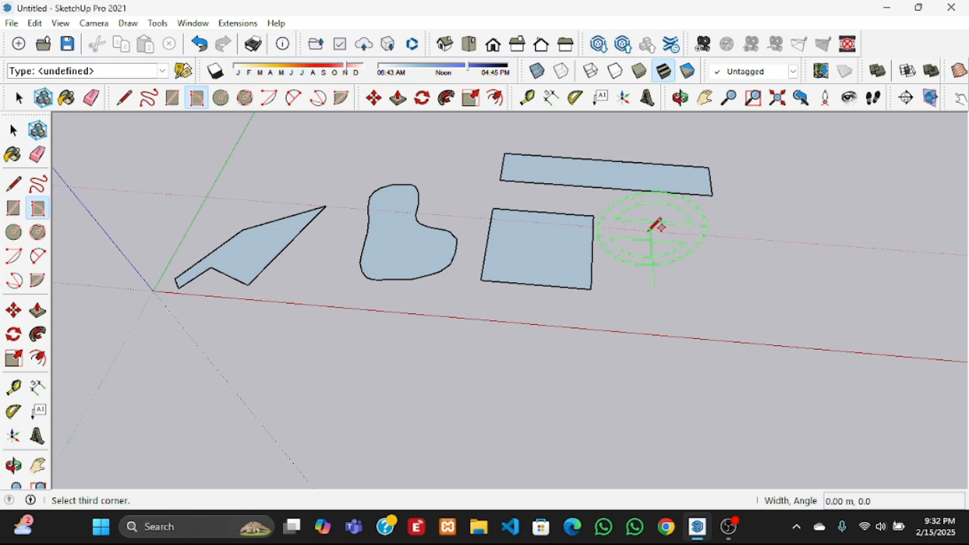
click(715, 273)
Draw a circle with a radius of about 6.2 m beyond the rotated rectangle
middle_drag(735, 294, 616, 275)
scroll(321, 213, down, 2)
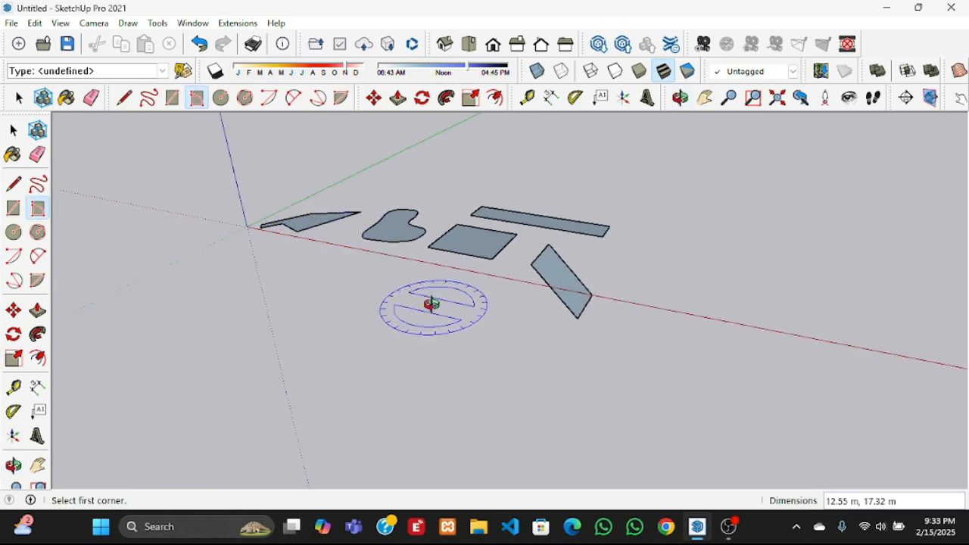
middle_drag(432, 303, 502, 331)
scroll(608, 252, up, 1)
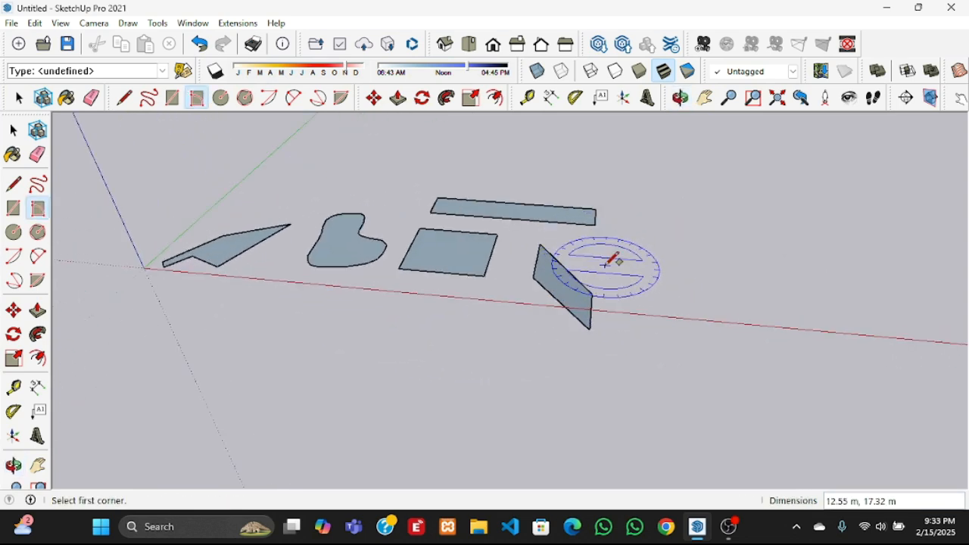
click(222, 99)
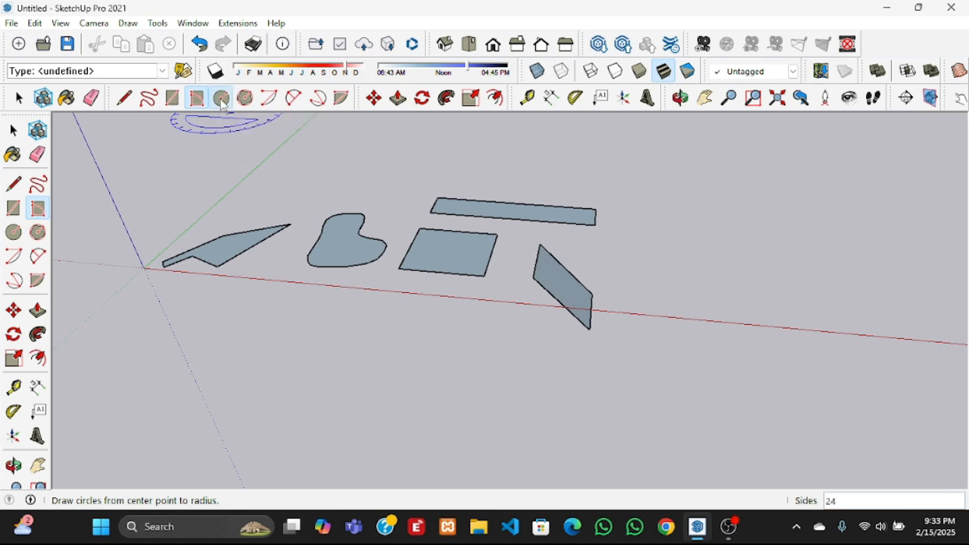
middle_drag(270, 245, 227, 282)
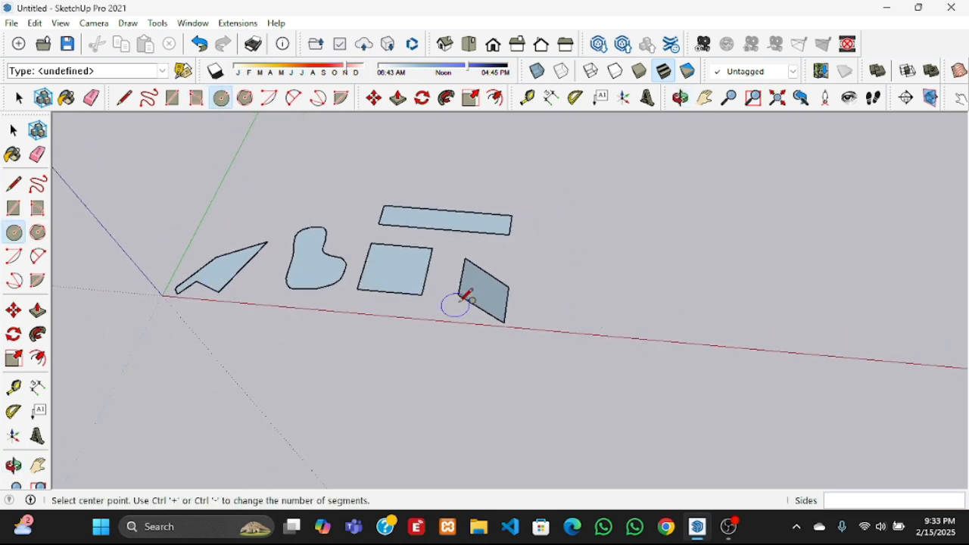
click(566, 277)
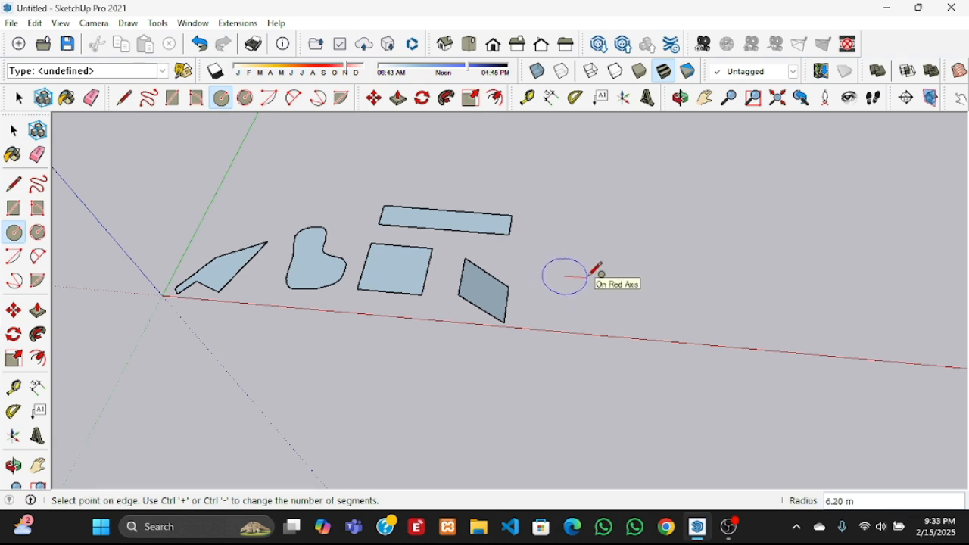
click(592, 271)
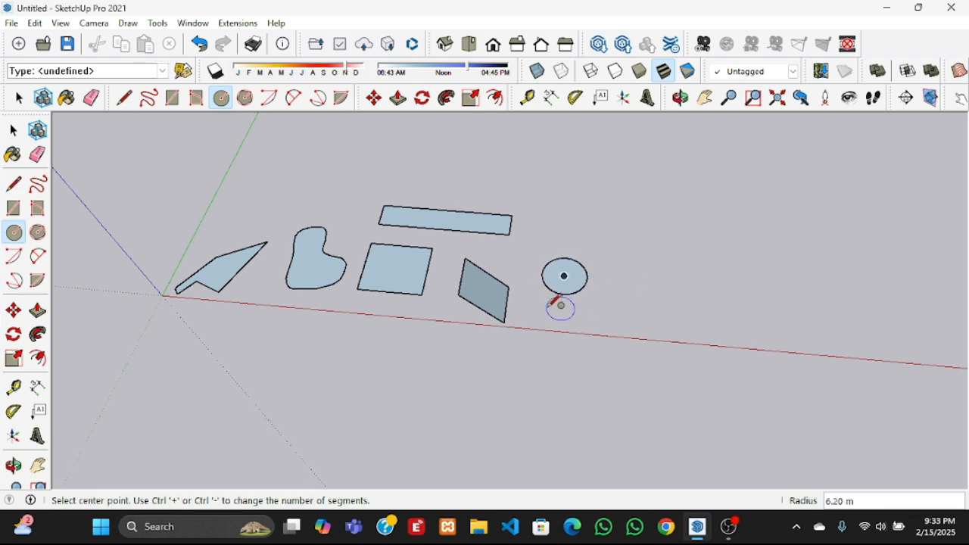
Draw a six-sided polygon with an inscribed radius of about 7.2 m behind the circle
click(245, 98)
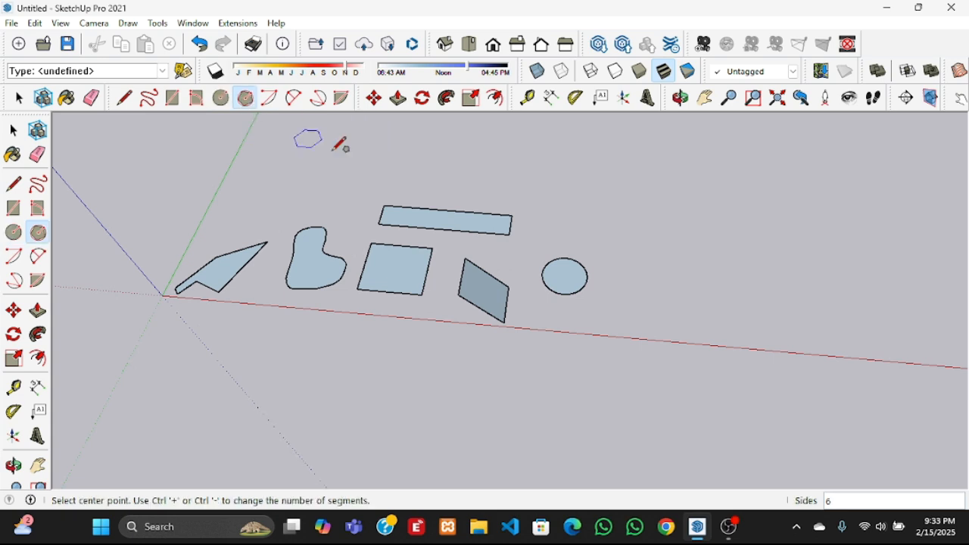
scroll(407, 250, down, 1)
scroll(641, 261, up, 1)
scroll(598, 250, up, 1)
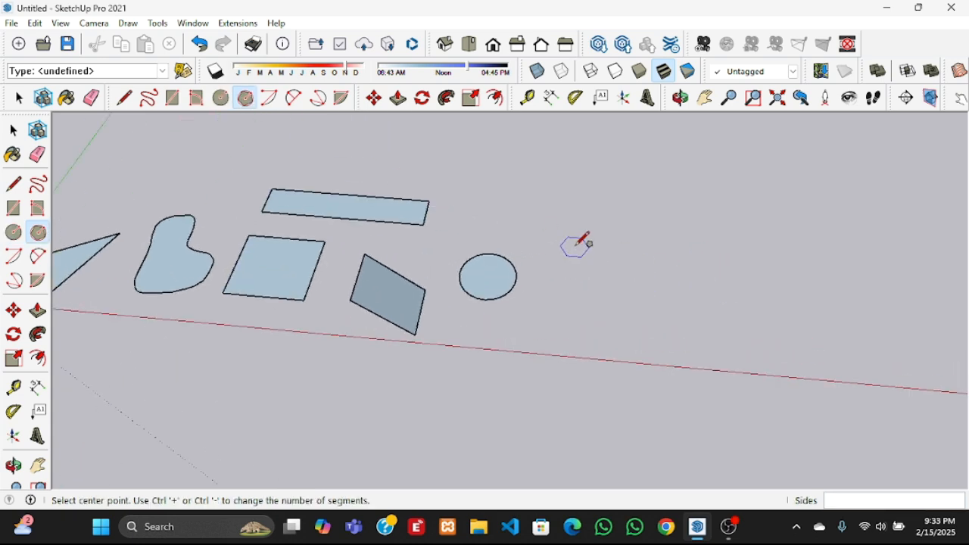
click(541, 203)
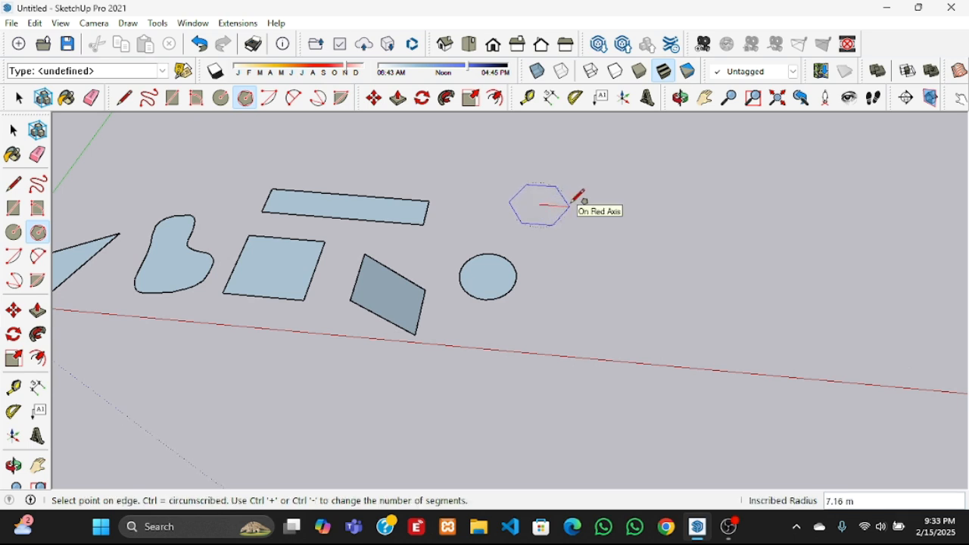
click(577, 195)
Draw a roughly semicircular centre-point arc with a radius of about 21.9 m beyond the circle and hexagon
middle_drag(571, 285, 592, 236)
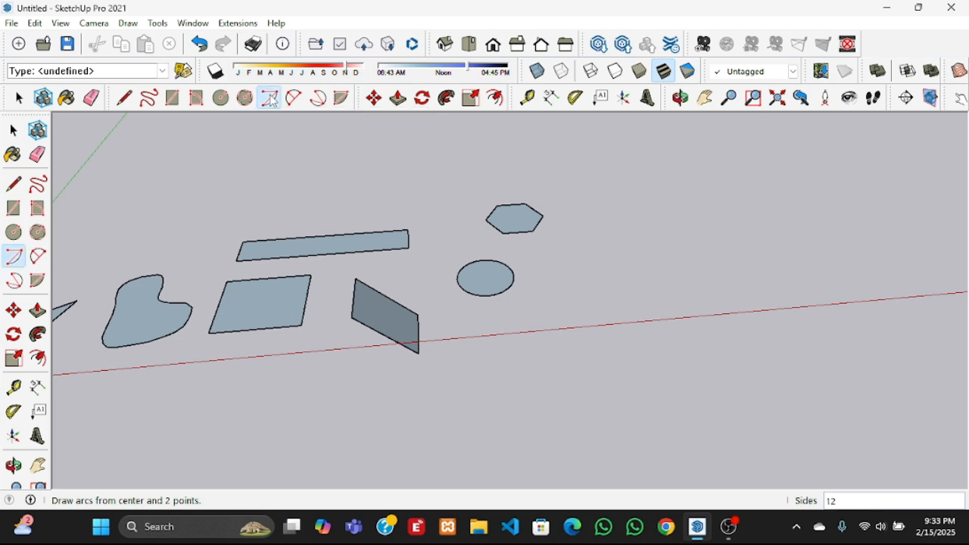
scroll(140, 175, down, 3)
middle_drag(492, 288, 505, 341)
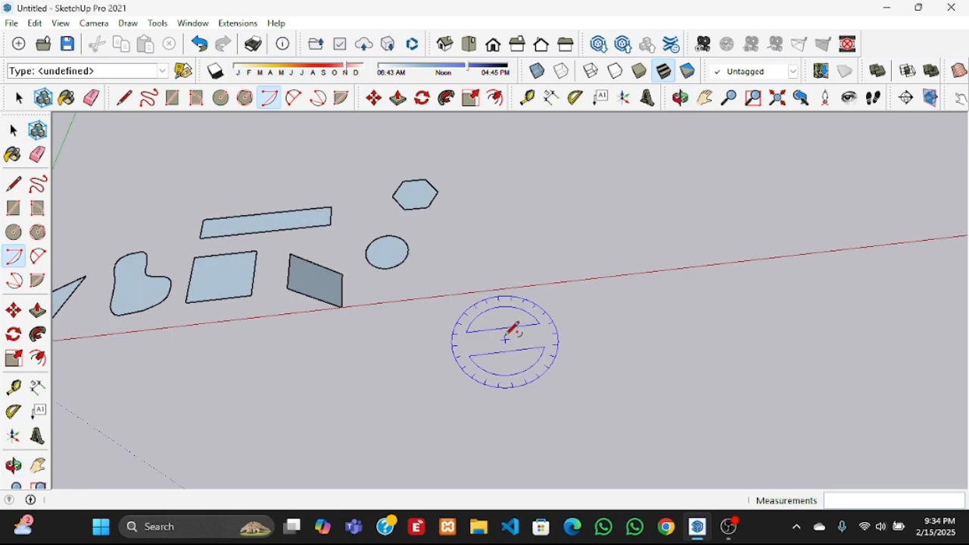
scroll(268, 335, down, 1)
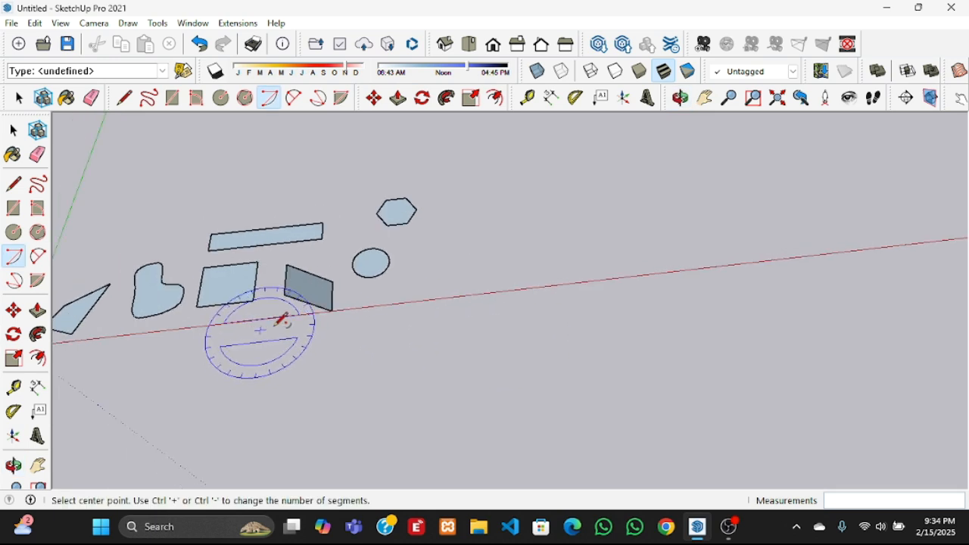
click(506, 247)
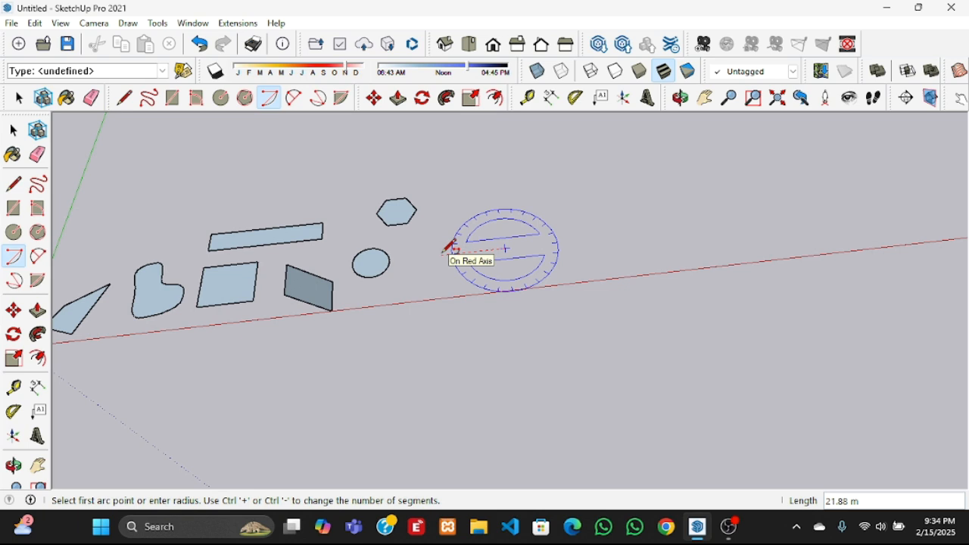
click(454, 249)
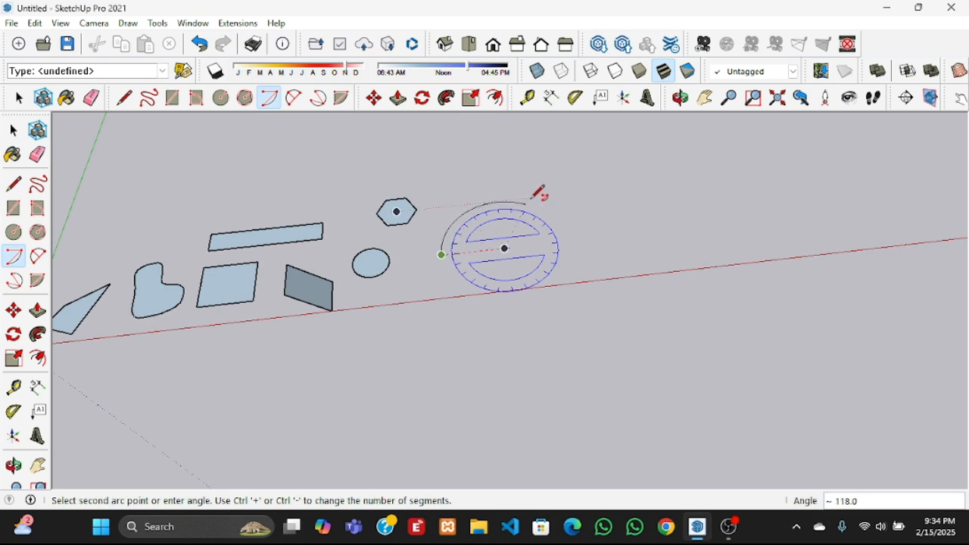
click(577, 232)
Close the semicircular arc into a face with a straight line between its endpoints
middle_drag(465, 307, 325, 311)
scroll(530, 216, up, 3)
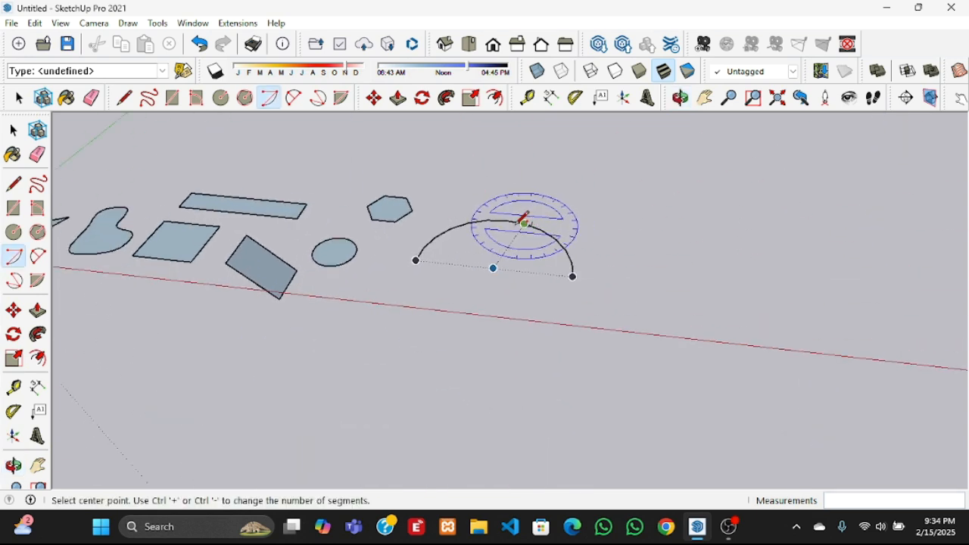
middle_drag(510, 218, 450, 357)
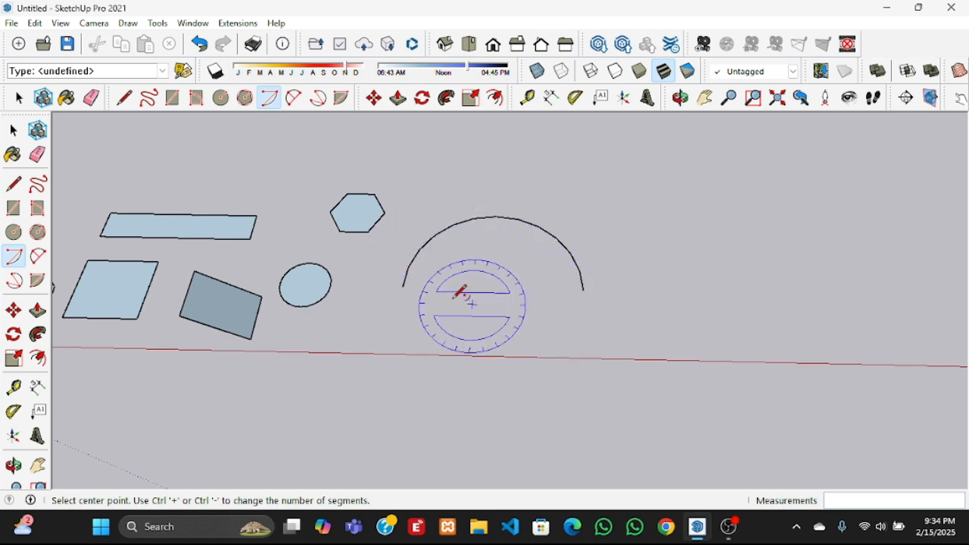
click(129, 100)
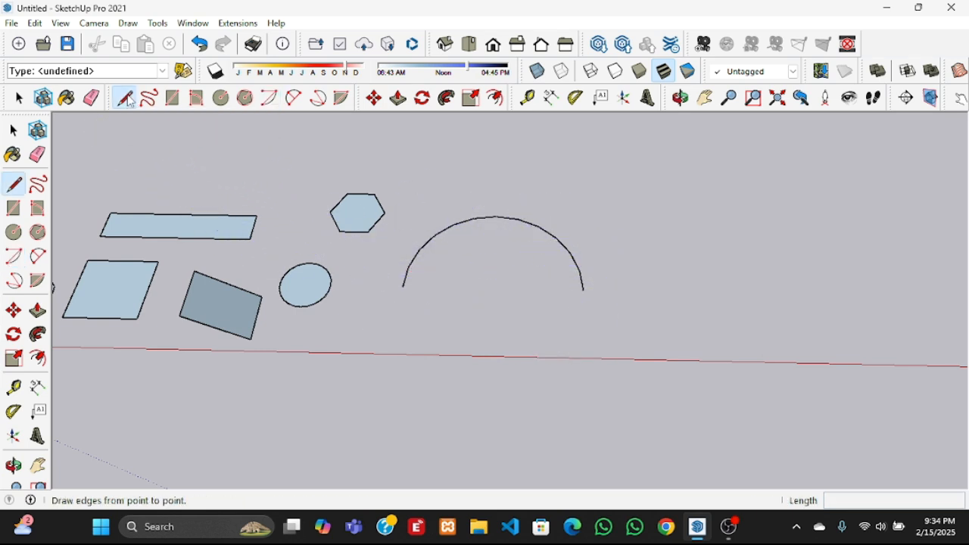
click(402, 287)
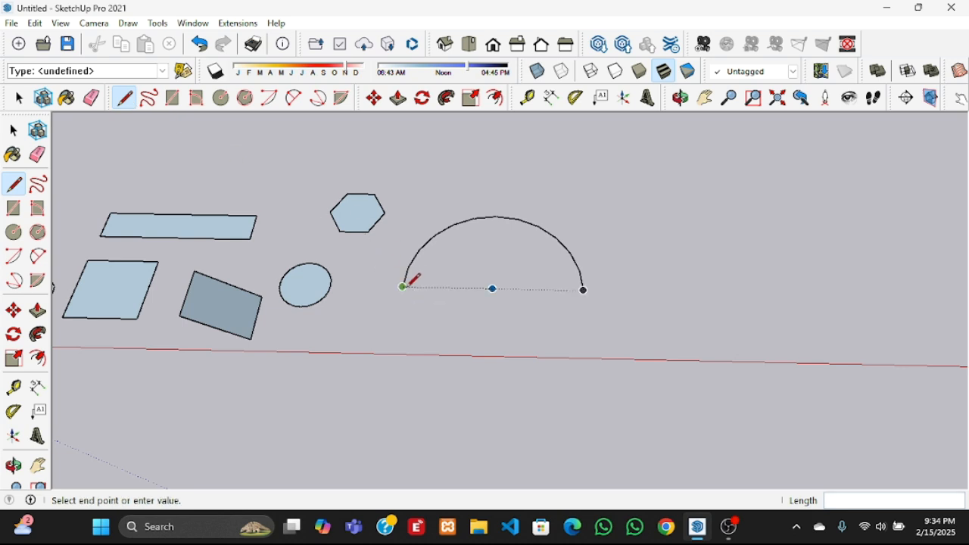
click(584, 290)
Draw a 2 Point Arc with a bulge of about 48.7 m beyond the half-circle face
middle_drag(482, 344, 619, 277)
middle_drag(421, 336, 448, 368)
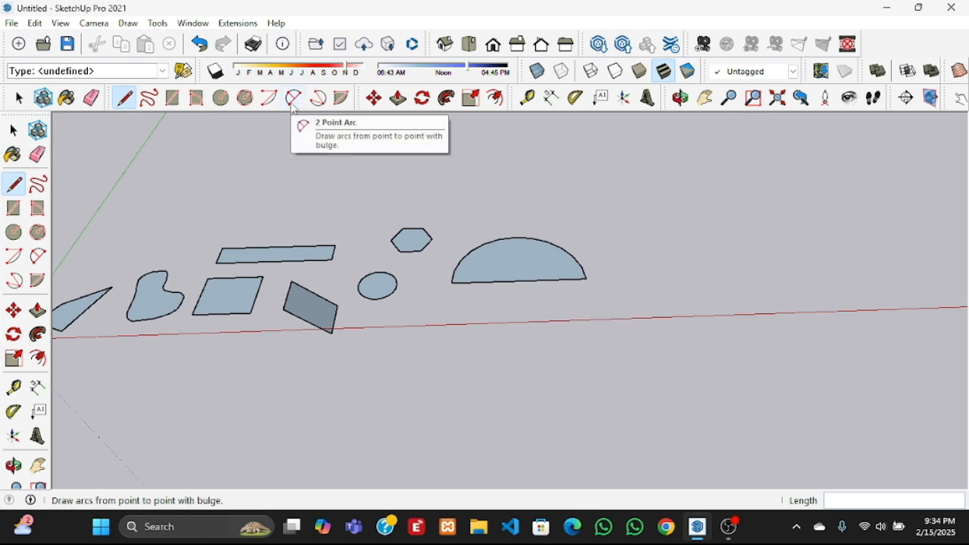
click(294, 98)
middle_drag(212, 152, 394, 391)
scroll(545, 229, up, 3)
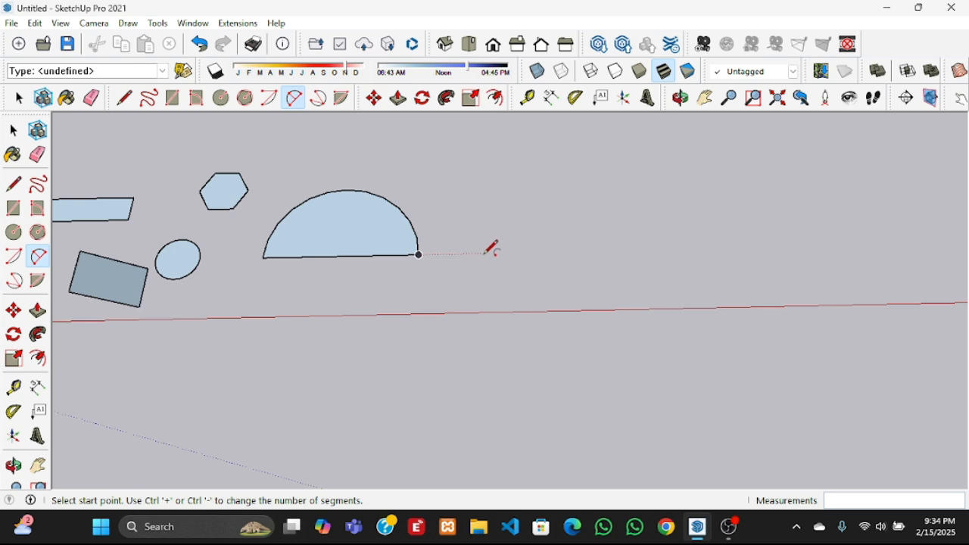
click(484, 254)
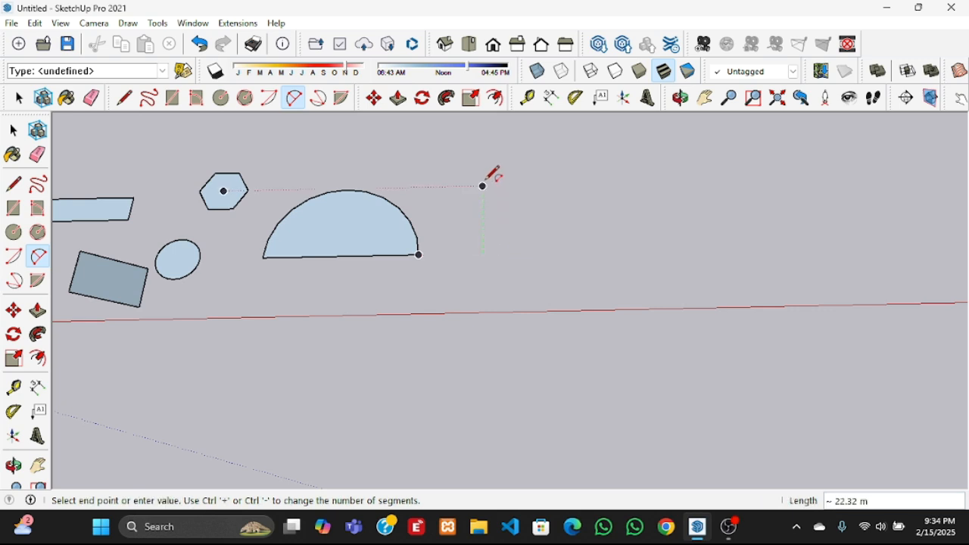
click(484, 157)
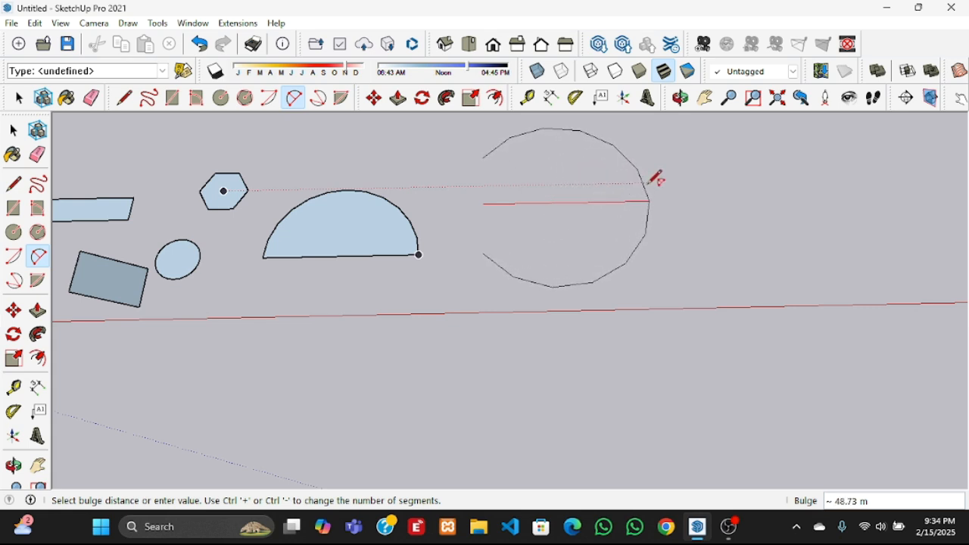
click(656, 178)
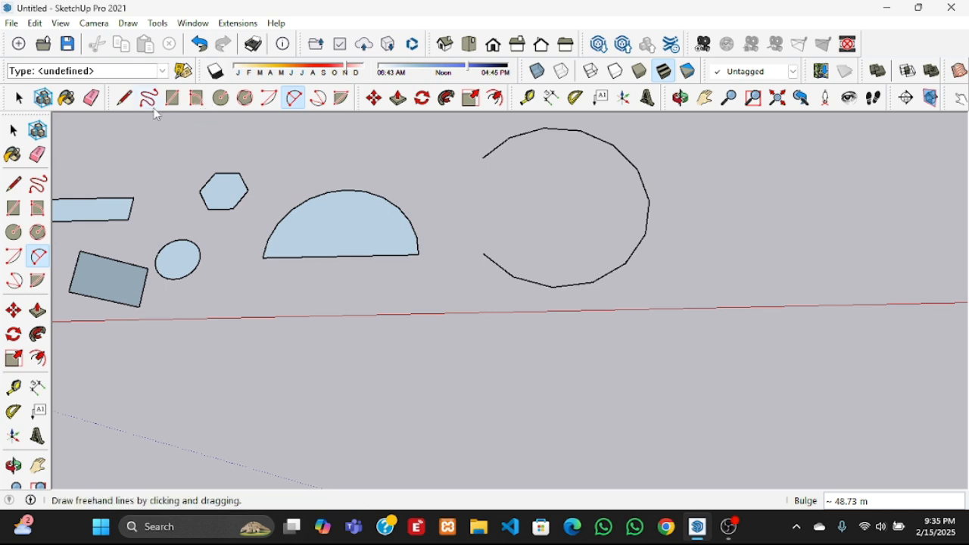
Join the two open ends of the large bulged arc with a line to form a face
click(123, 97)
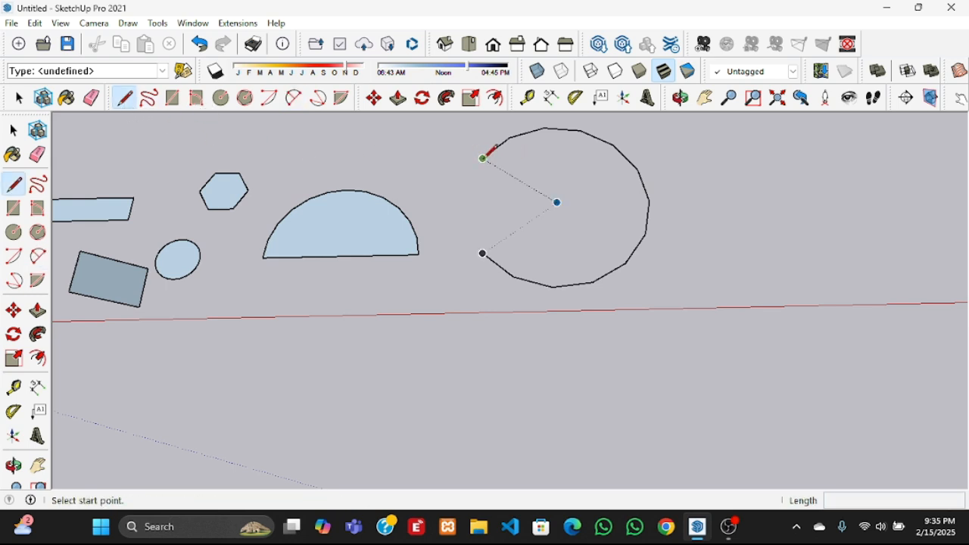
click(484, 159)
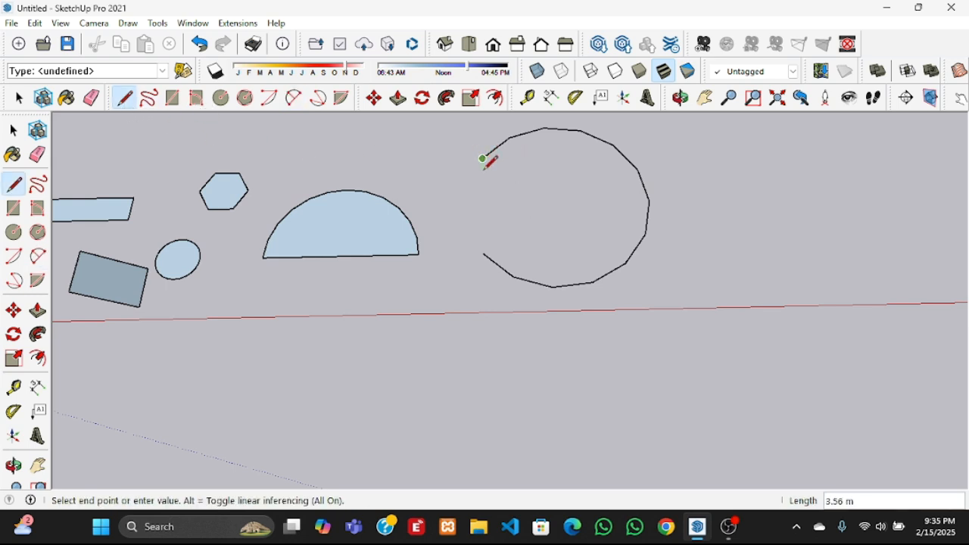
click(485, 253)
Draw a 3 Point Arc of about 308.5 degrees behind the hexagon and the half-circle face
middle_drag(471, 356, 460, 247)
scroll(649, 283, down, 3)
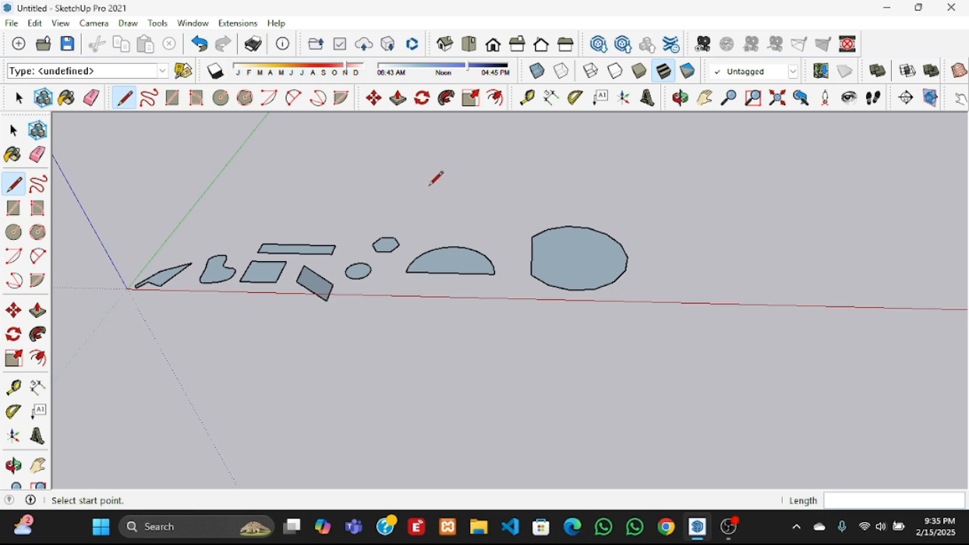
click(320, 101)
middle_drag(392, 307, 447, 218)
click(456, 236)
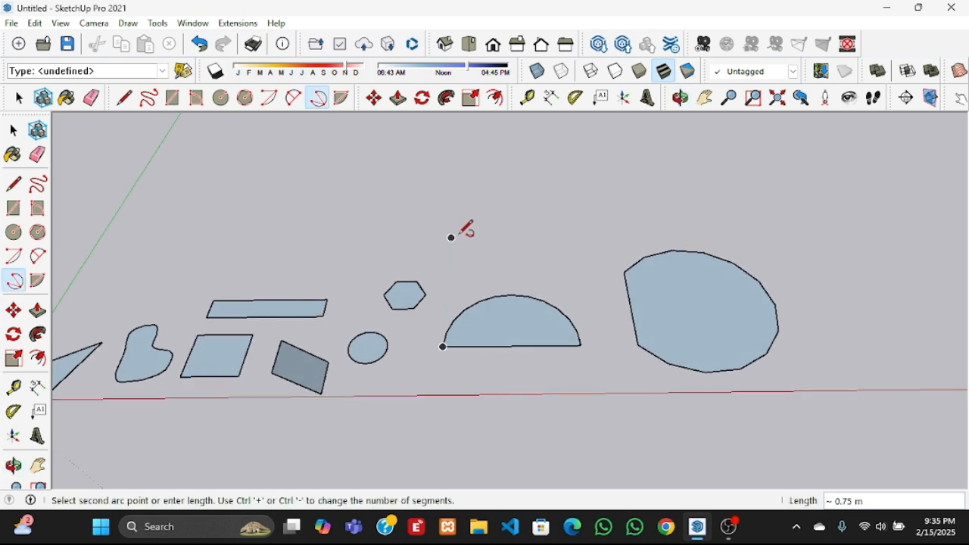
click(456, 188)
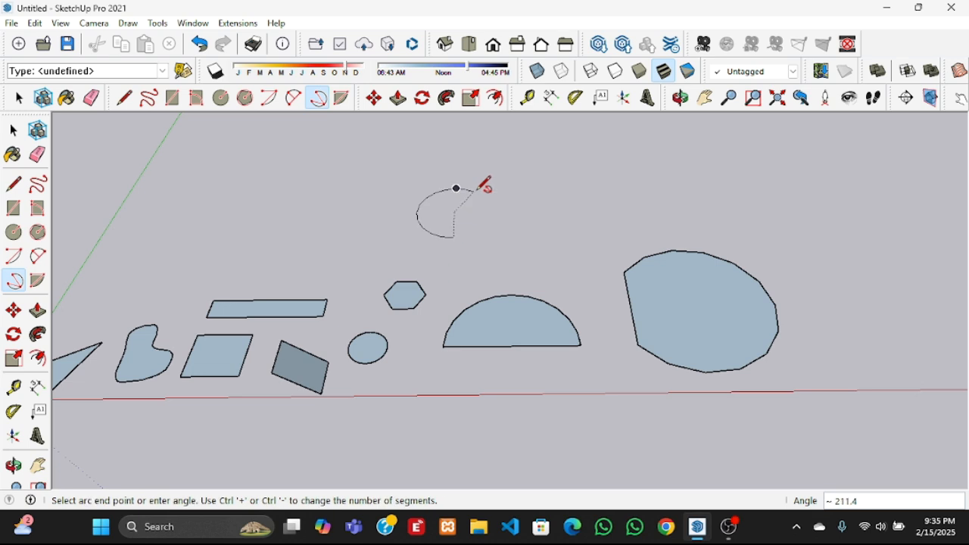
click(502, 227)
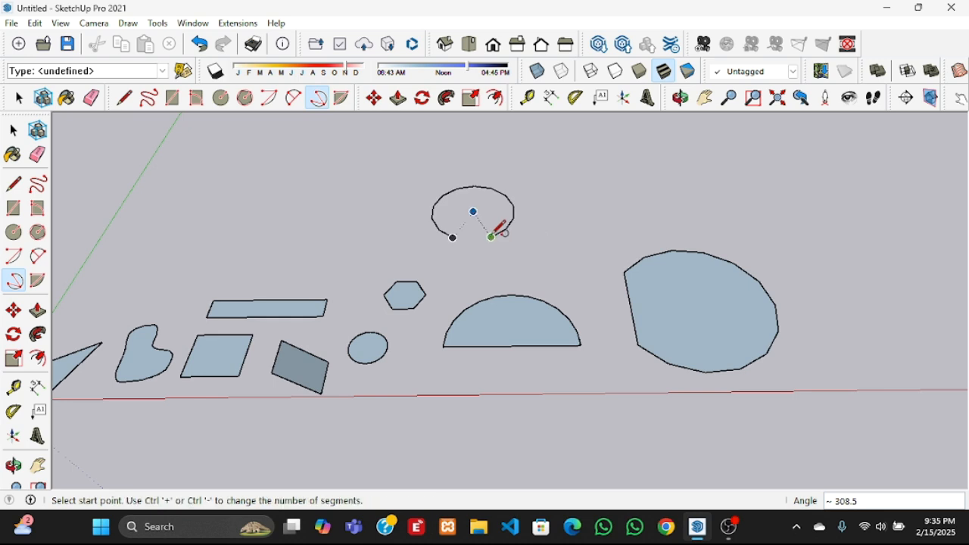
Draw lines from the 3 Point Arc's centre to both of its endpoints to close it into a notched face
scroll(474, 211, up, 3)
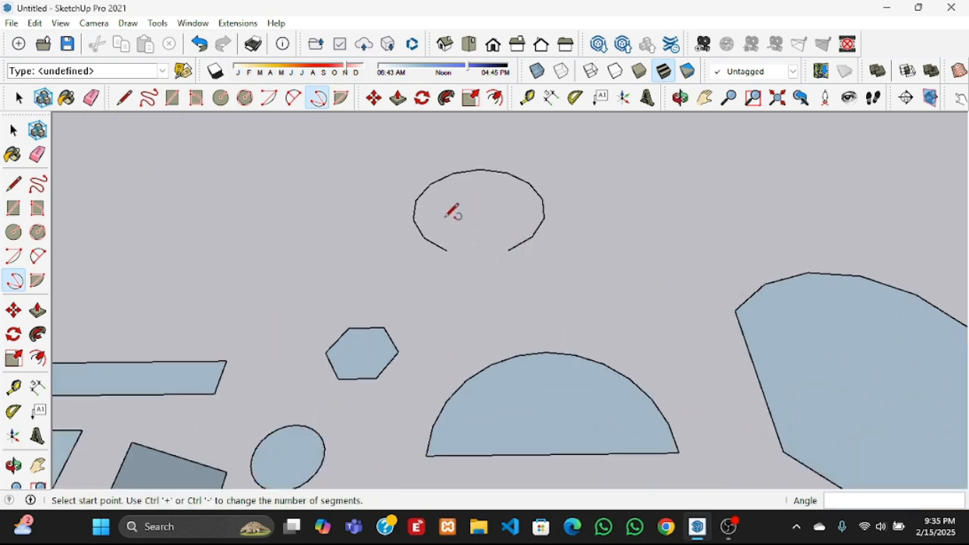
scroll(447, 216, down, 2)
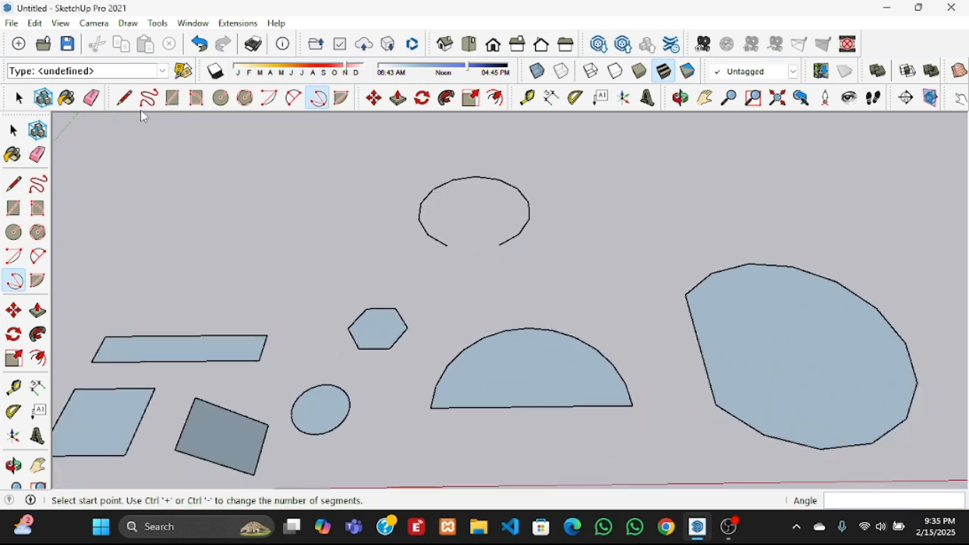
key(l)
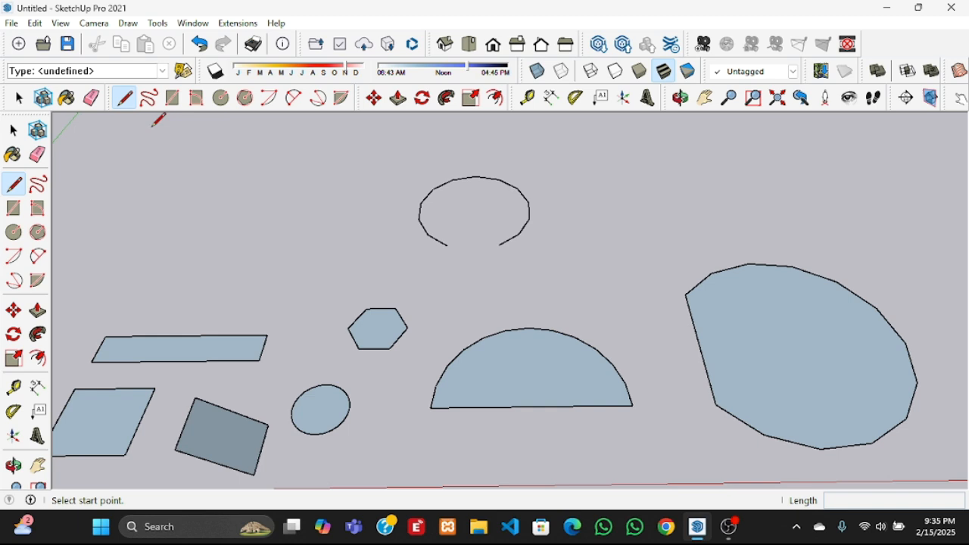
click(474, 212)
click(446, 246)
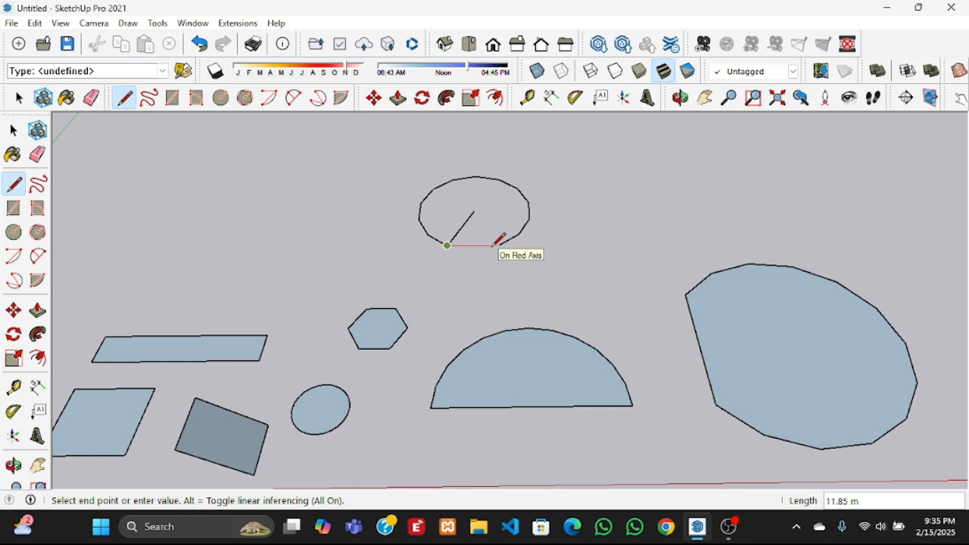
key(Escape)
click(476, 211)
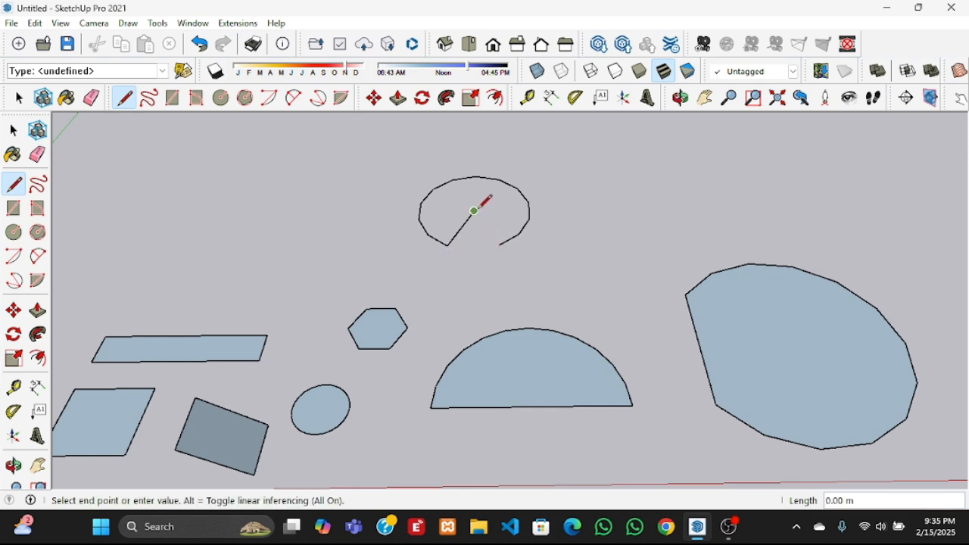
click(498, 244)
Draw a pie shape of about 154.2 degrees behind the long, narrow rectangle
middle_drag(502, 324, 517, 262)
scroll(537, 206, down, 3)
middle_drag(542, 199, 510, 345)
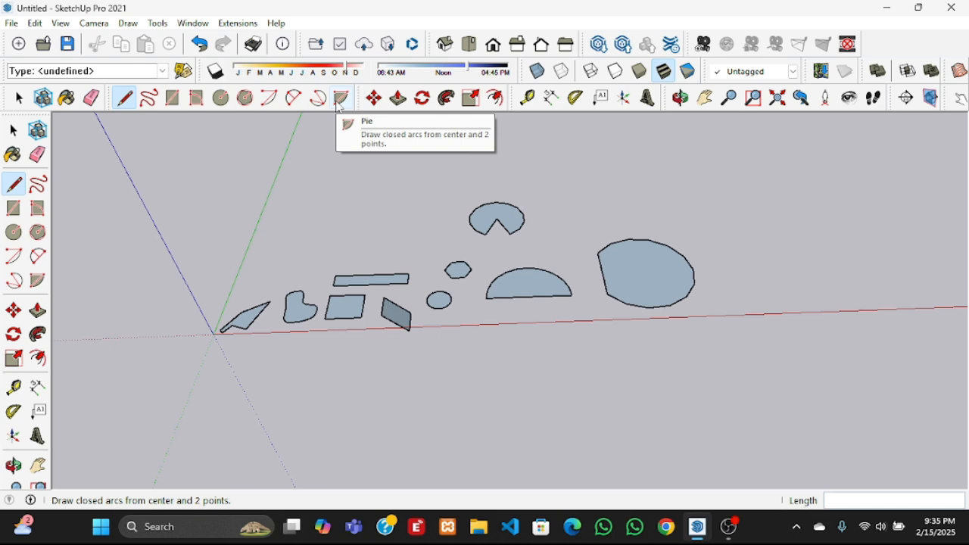
click(340, 107)
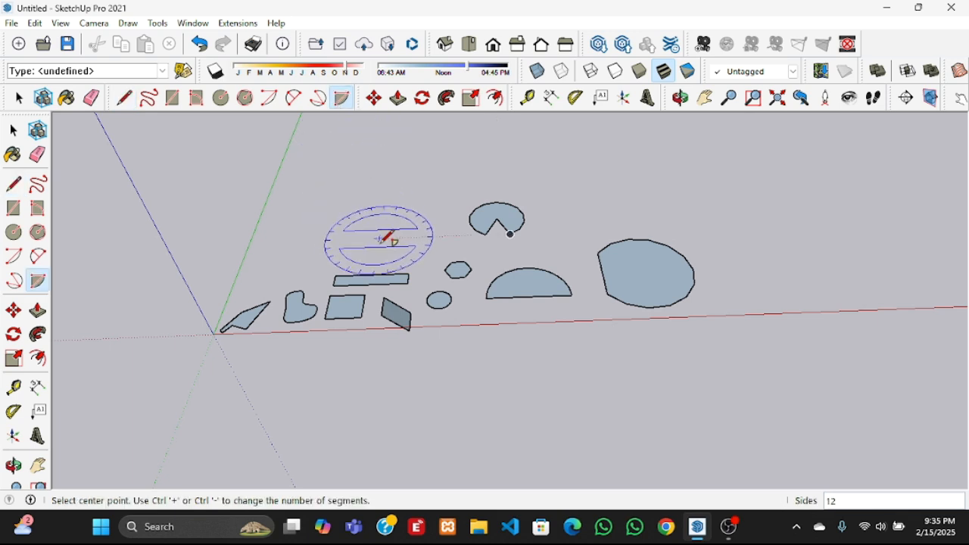
scroll(385, 235, up, 3)
click(345, 238)
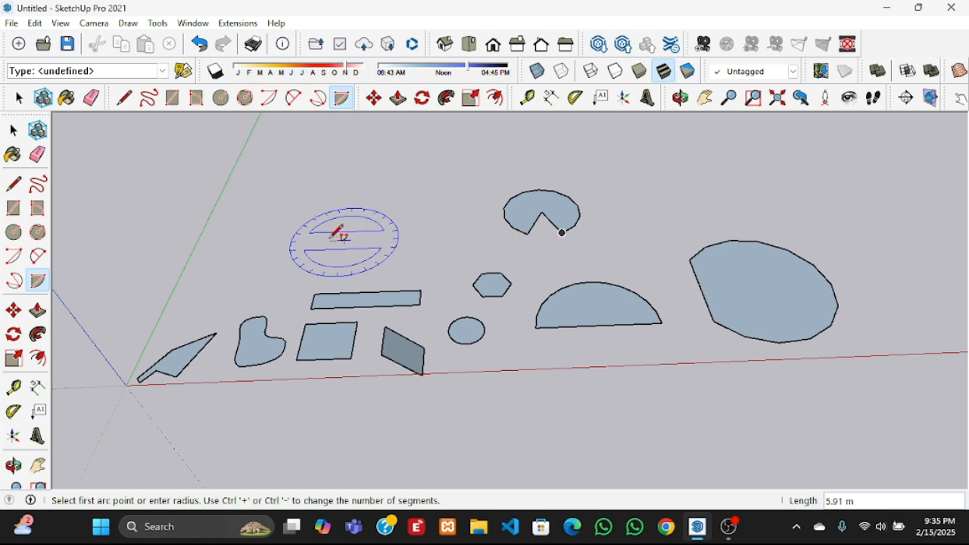
click(309, 234)
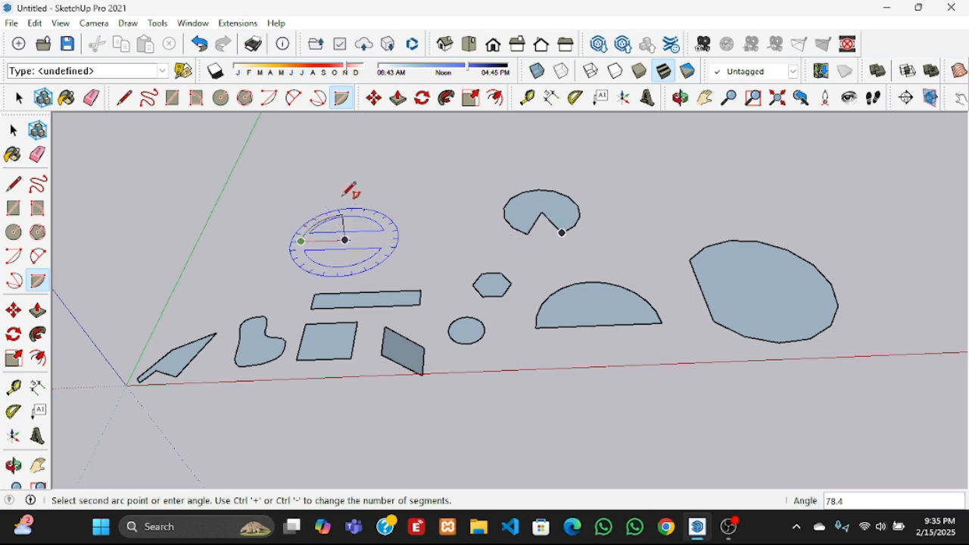
click(406, 216)
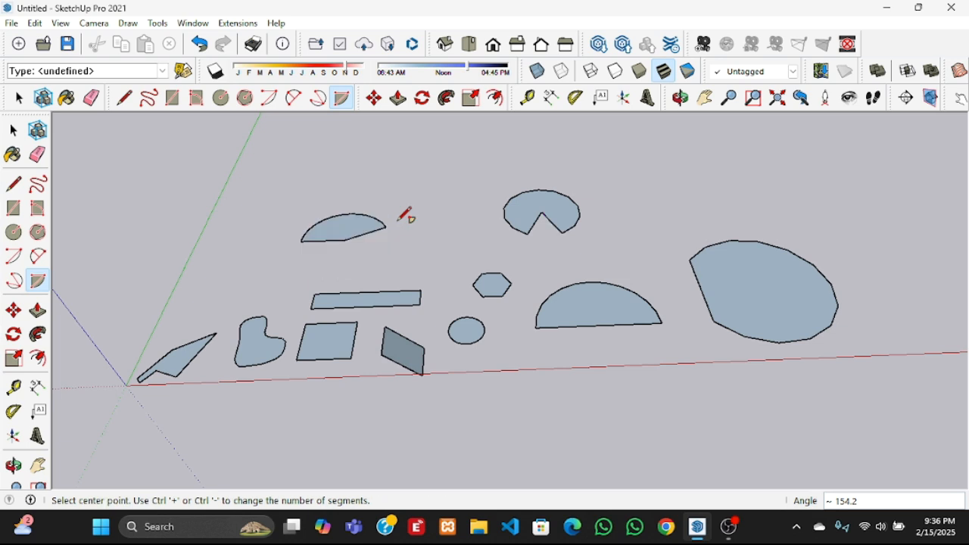
Move the circle about 7.09 m along the ground toward the red axis
middle_drag(371, 294, 363, 350)
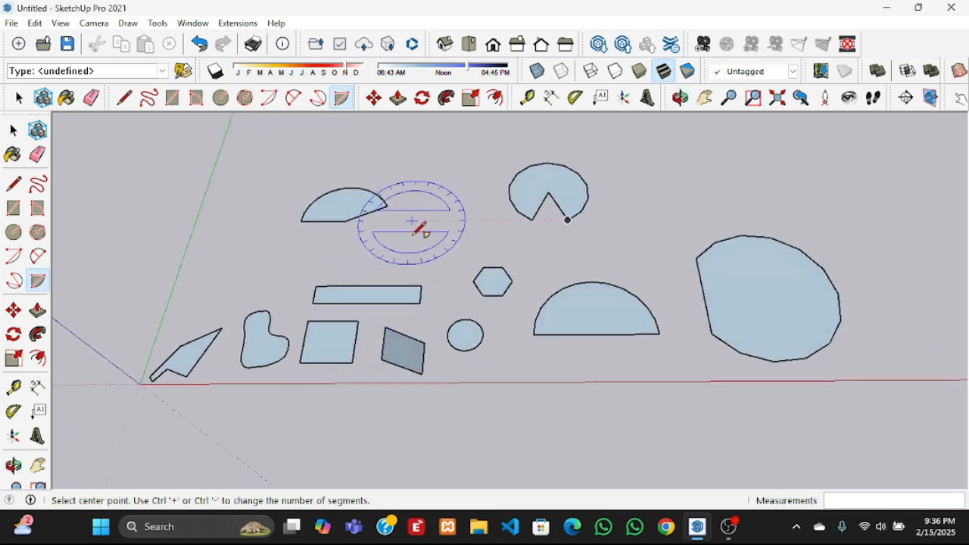
click(374, 99)
middle_drag(463, 395, 467, 331)
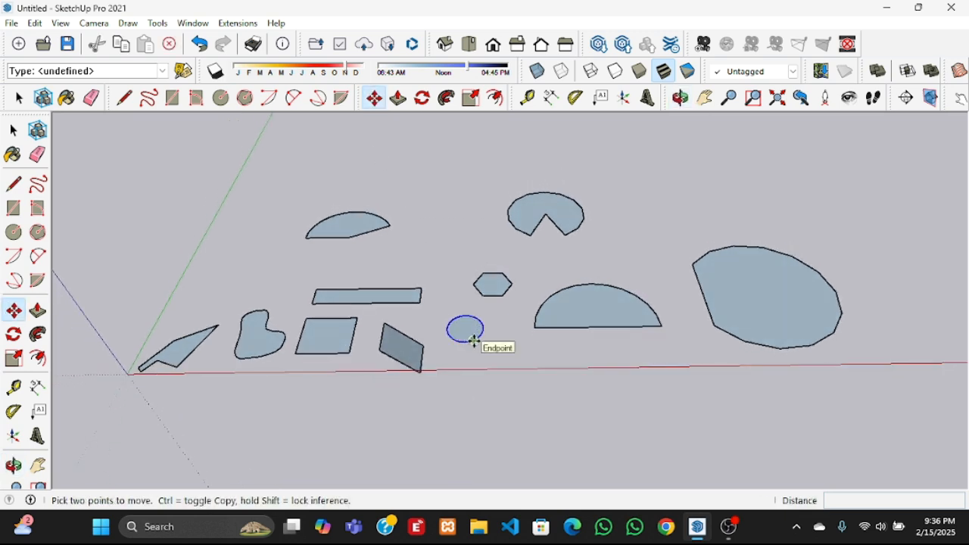
click(473, 341)
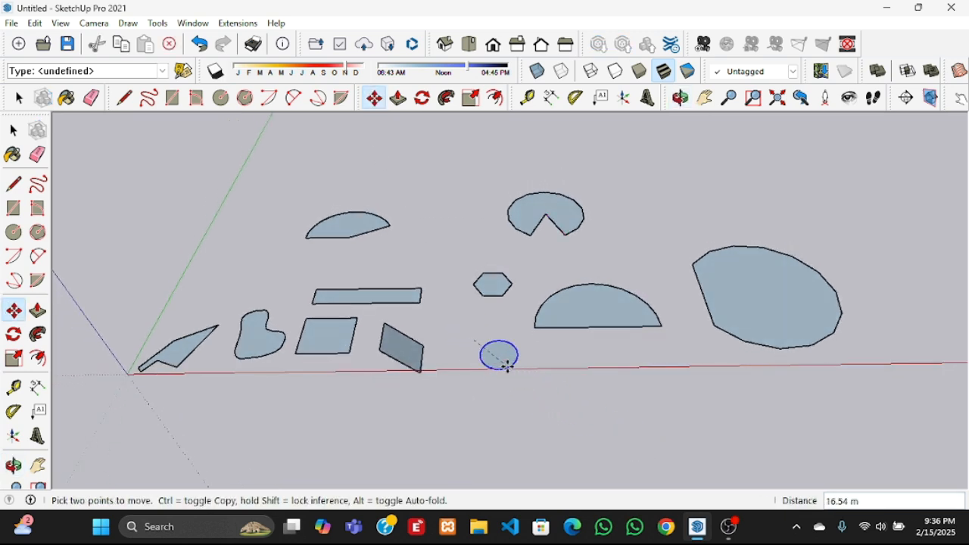
click(487, 352)
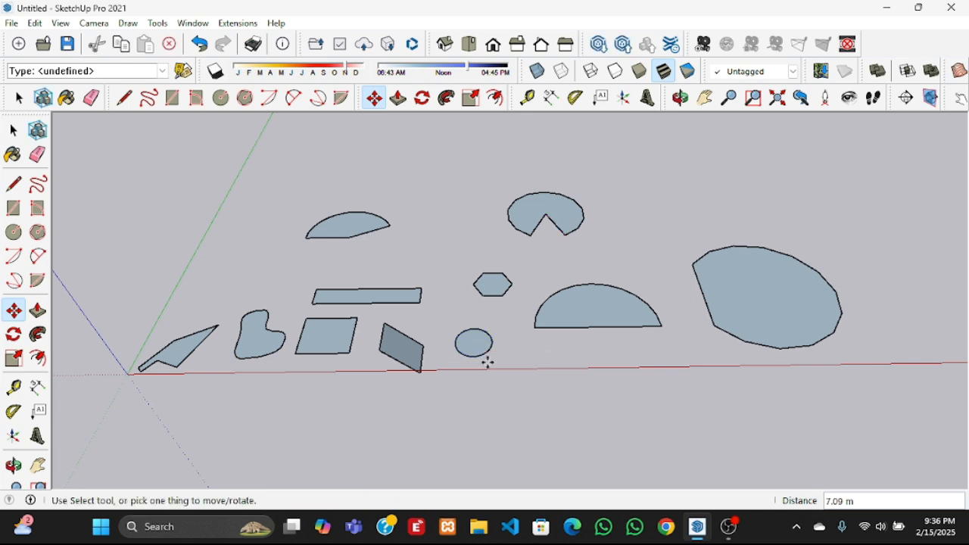
middle_drag(462, 290, 457, 271)
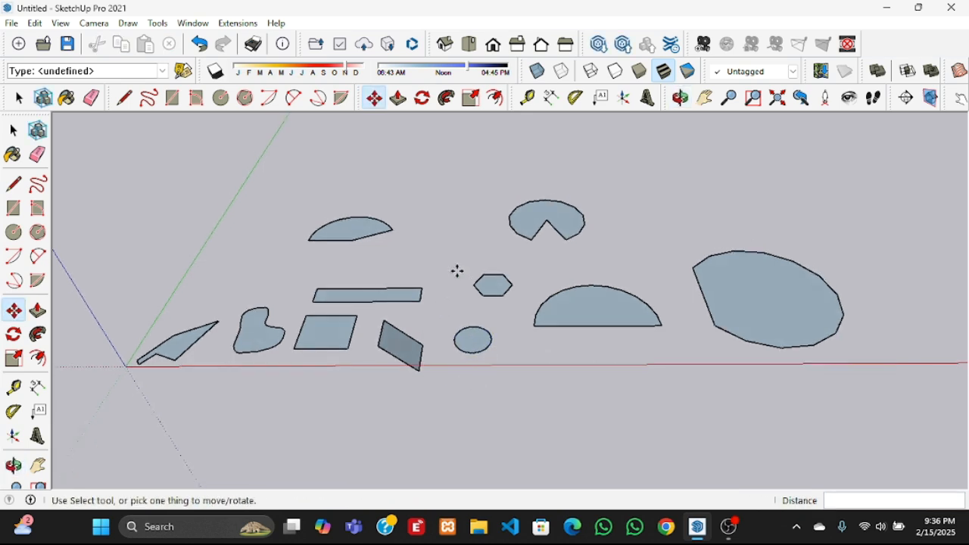
Push/Pull the large bulged arc face upward by 1 m
click(401, 102)
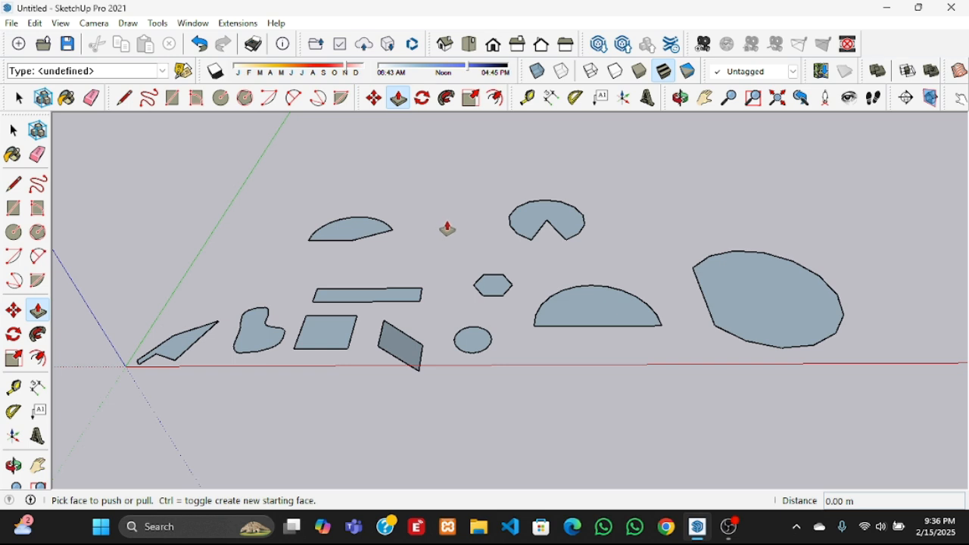
middle_drag(452, 260, 482, 250)
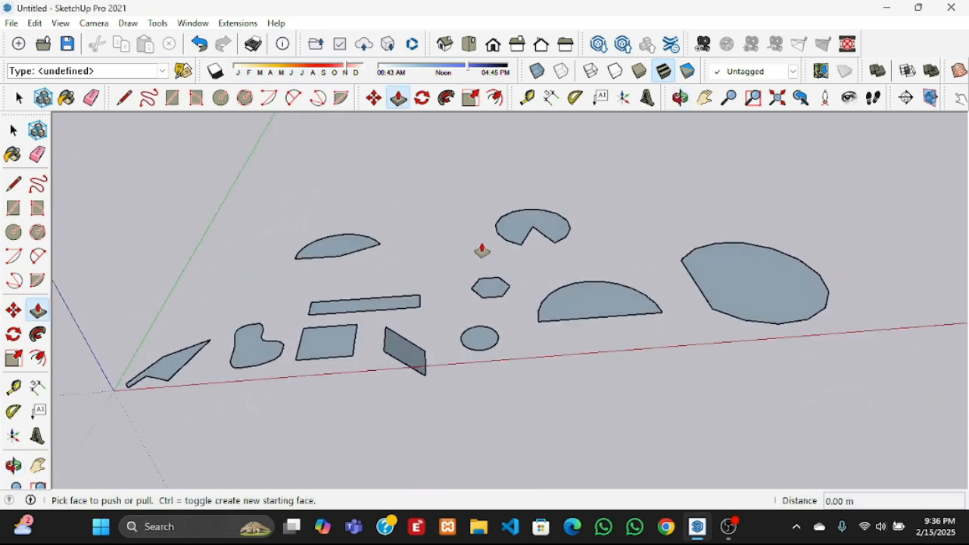
drag(746, 279, 745, 255)
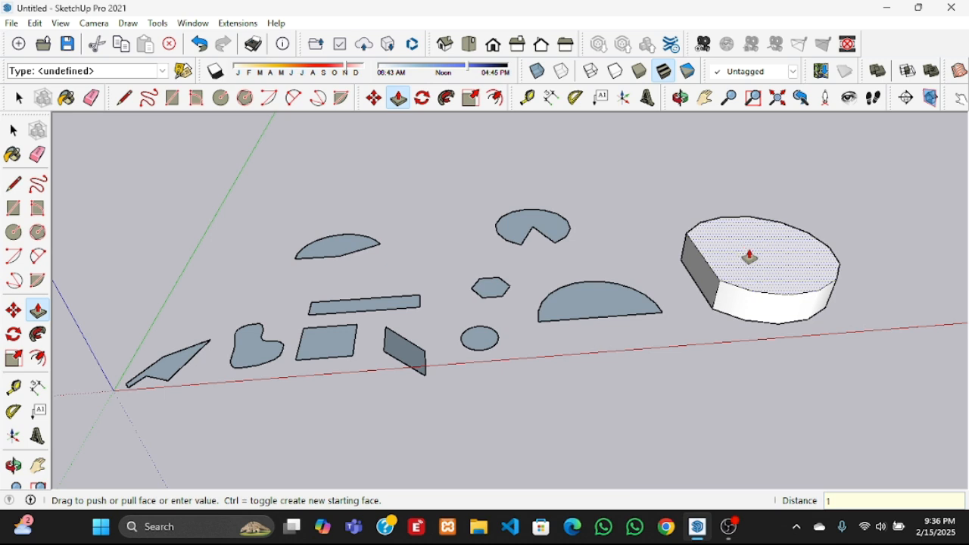
click(842, 500)
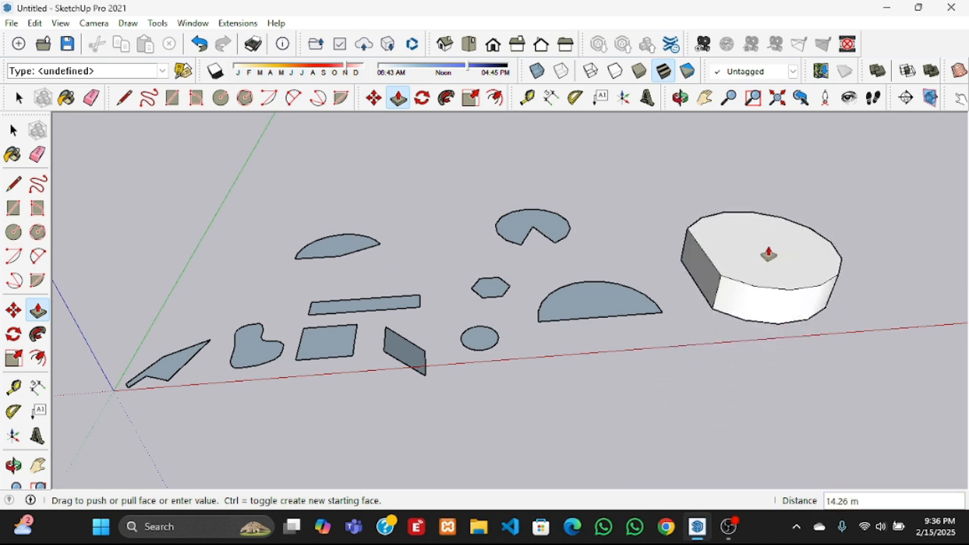
key(Return)
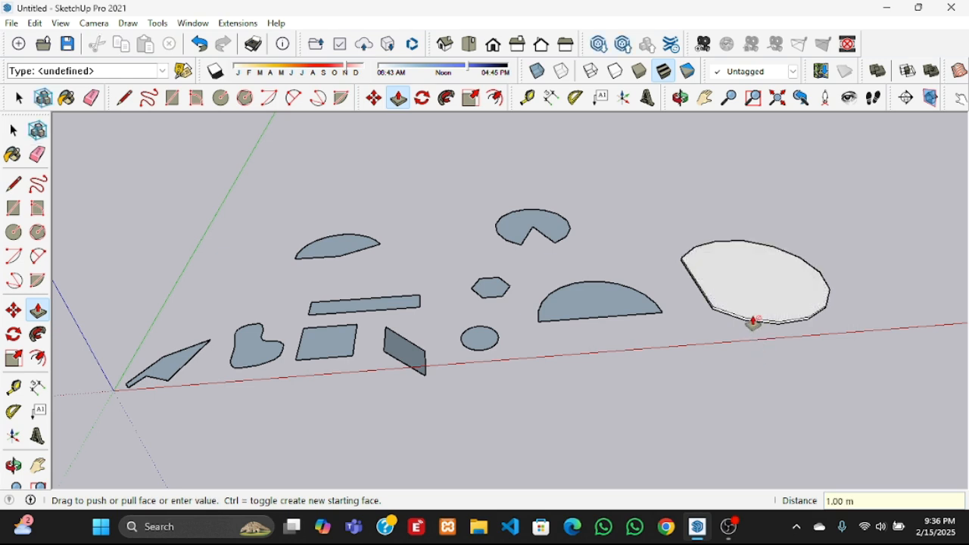
scroll(754, 322, up, 5)
middle_drag(731, 377, 731, 355)
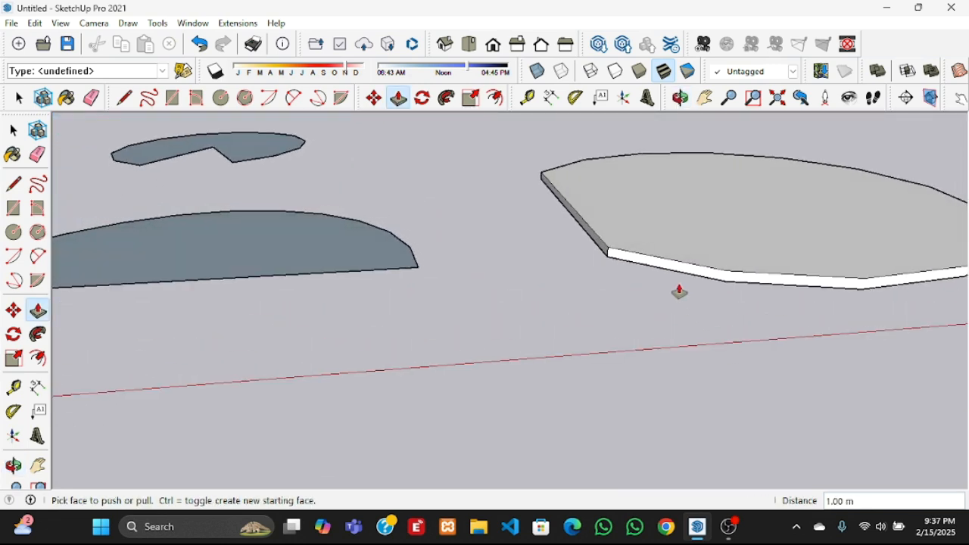
scroll(668, 268, up, 2)
scroll(821, 275, down, 2)
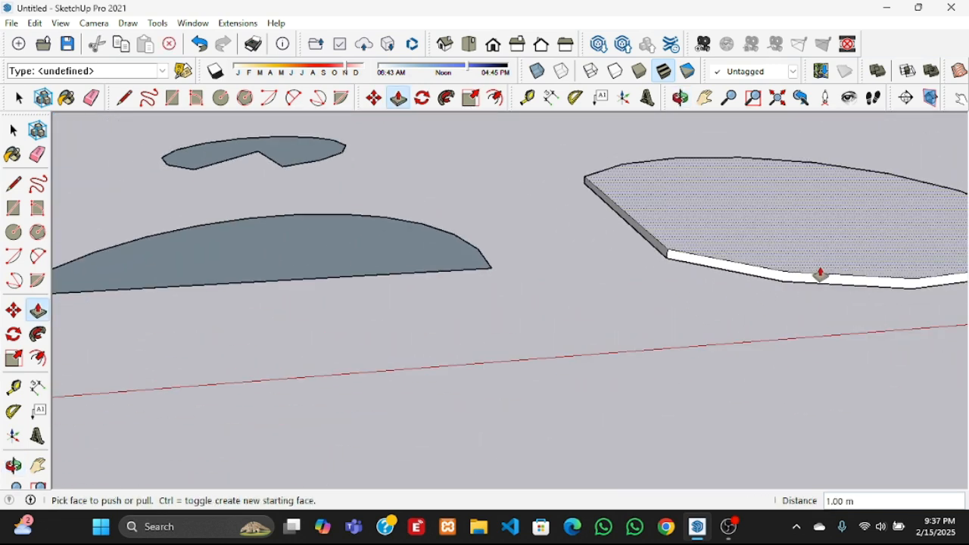
scroll(787, 288, down, 4)
Push/Pull the half-circle face up 5 m and the notched arc face up 3 m
middle_drag(571, 339, 686, 328)
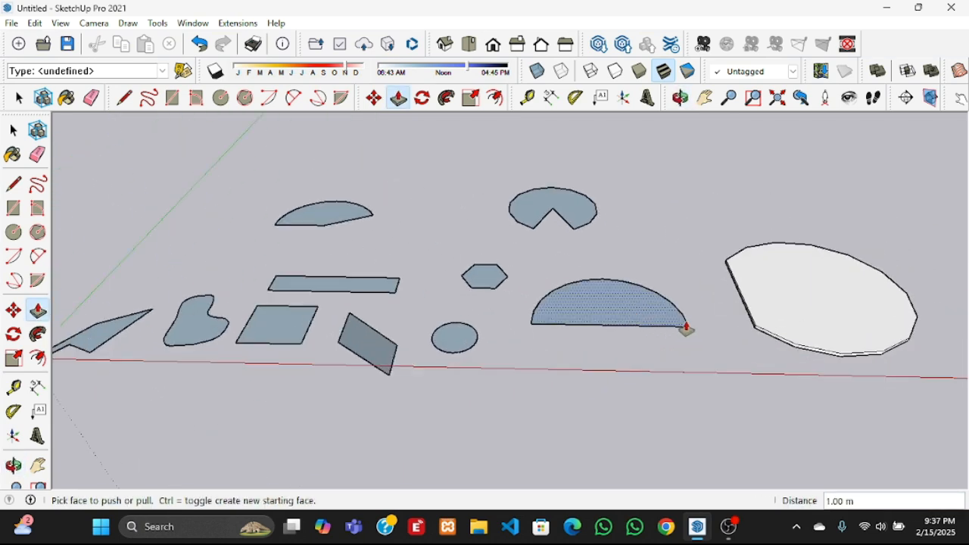
click(686, 329)
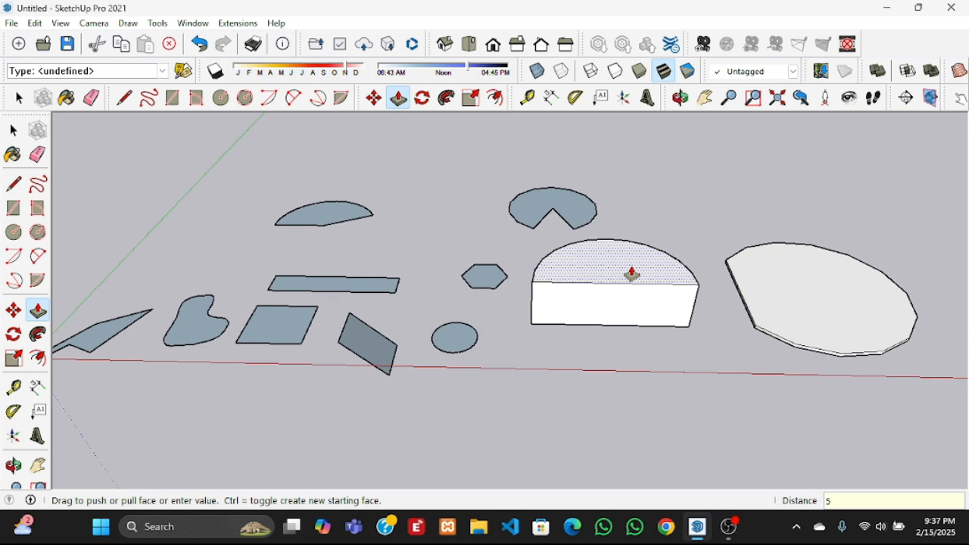
key(Return)
click(573, 203)
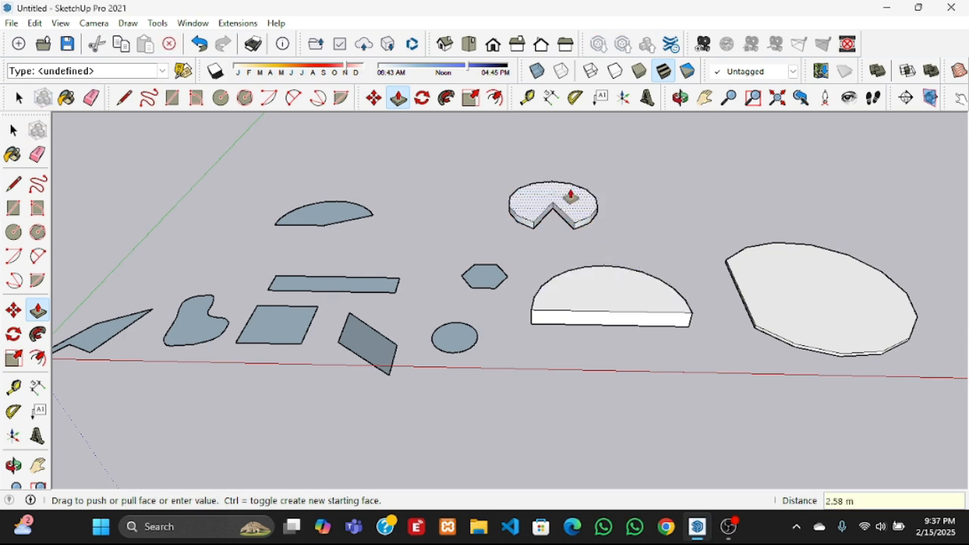
text(3)
key(Return)
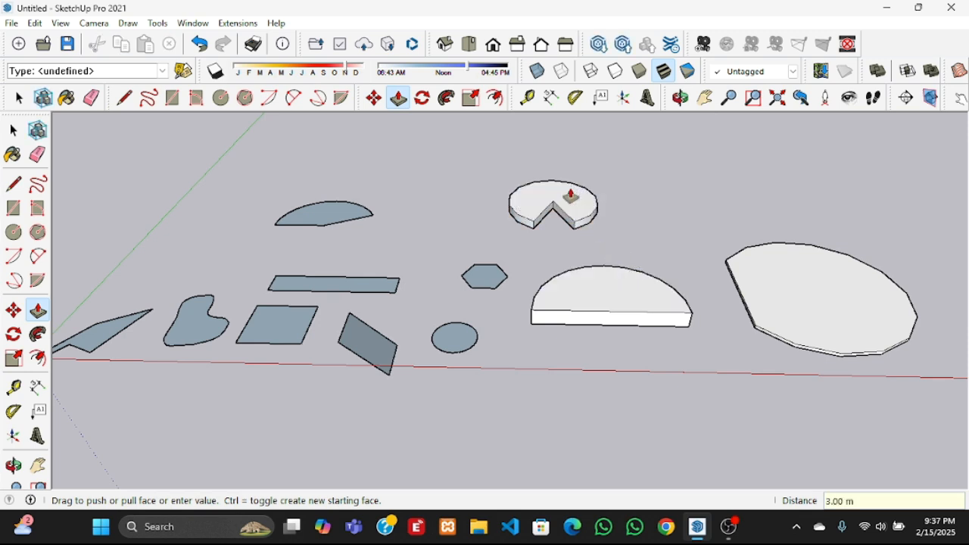
Push/Pull the hexagon up 10 m and the circle up 20 m
middle_drag(489, 316, 509, 309)
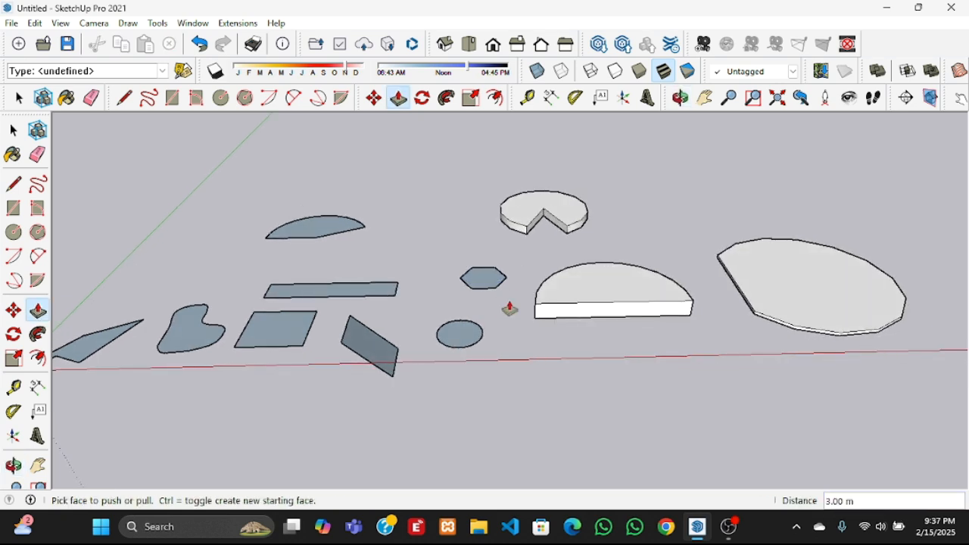
click(486, 277)
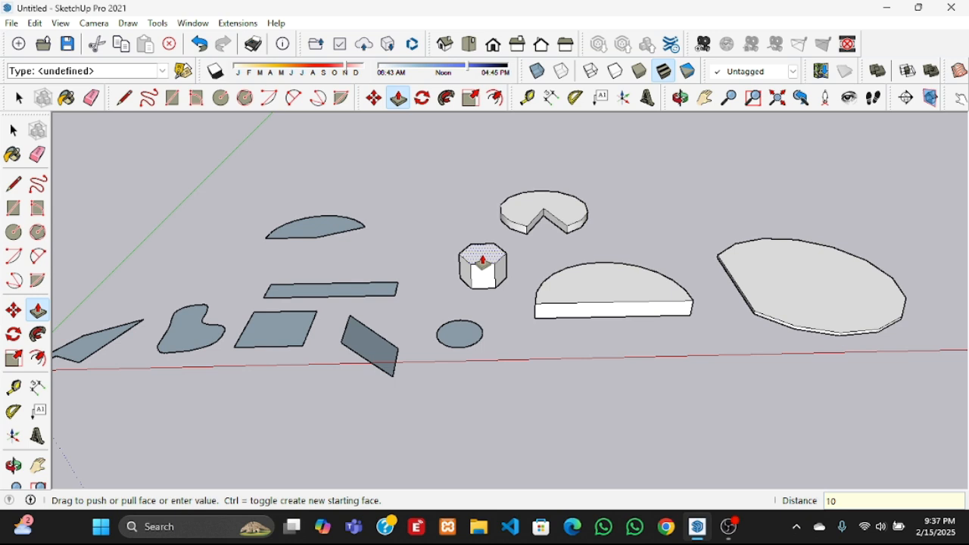
key(Return)
click(457, 333)
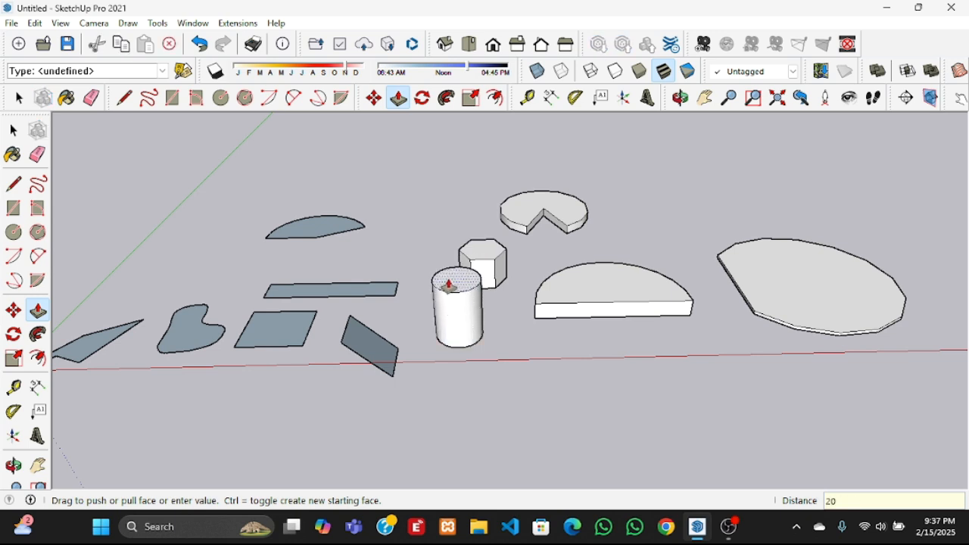
key(Return)
Push/Pull the upright rotated rectangle by 10 m and the long, narrow rectangle up 10 m
middle_drag(583, 416, 471, 409)
click(391, 368)
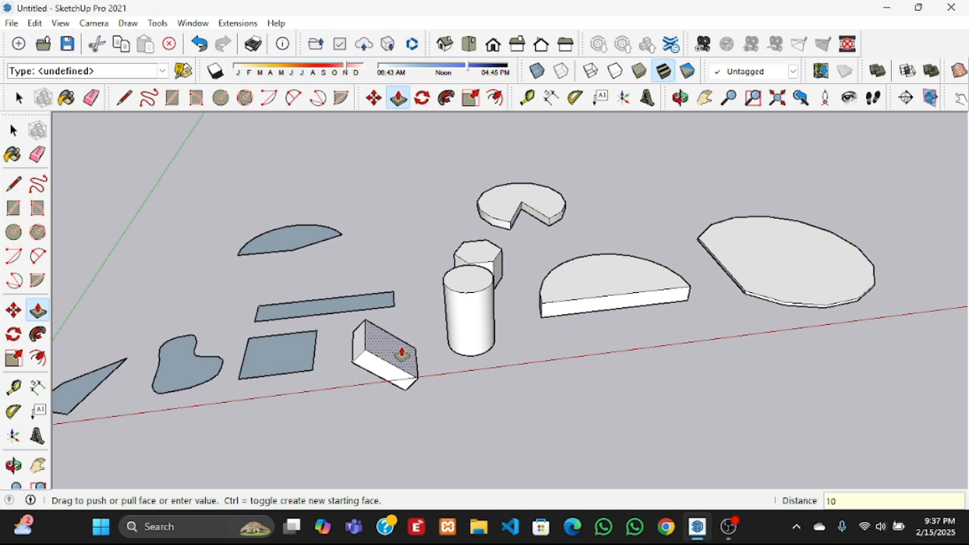
key(Return)
middle_drag(303, 436, 395, 454)
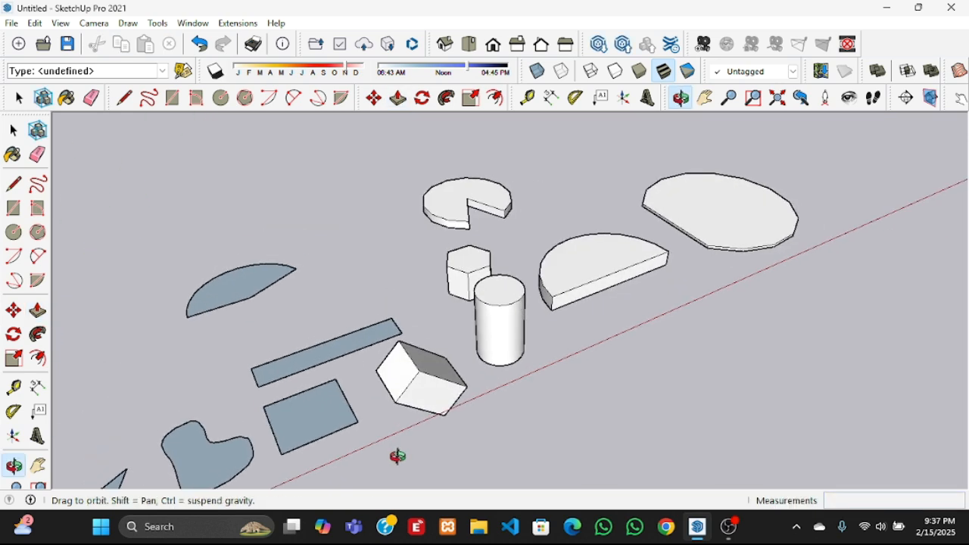
click(347, 340)
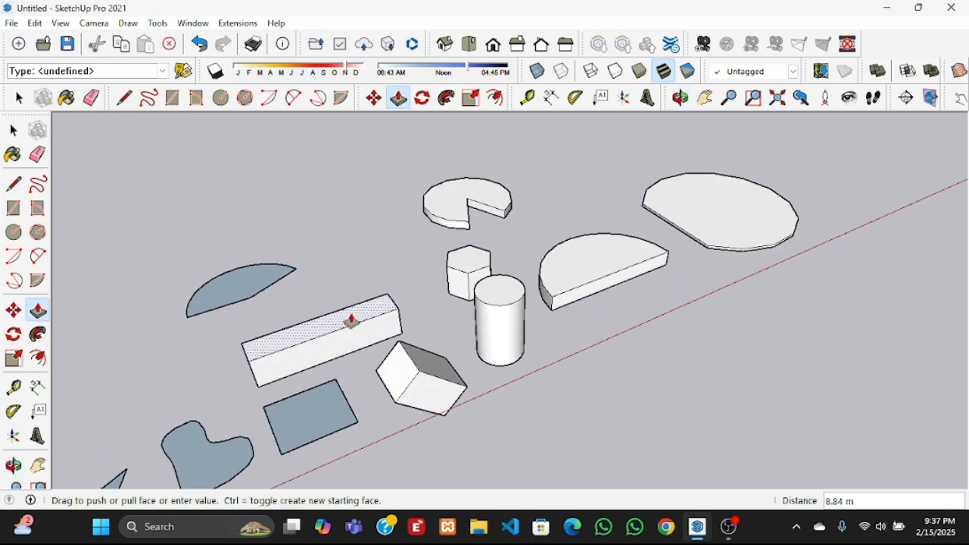
text(10)
key(Return)
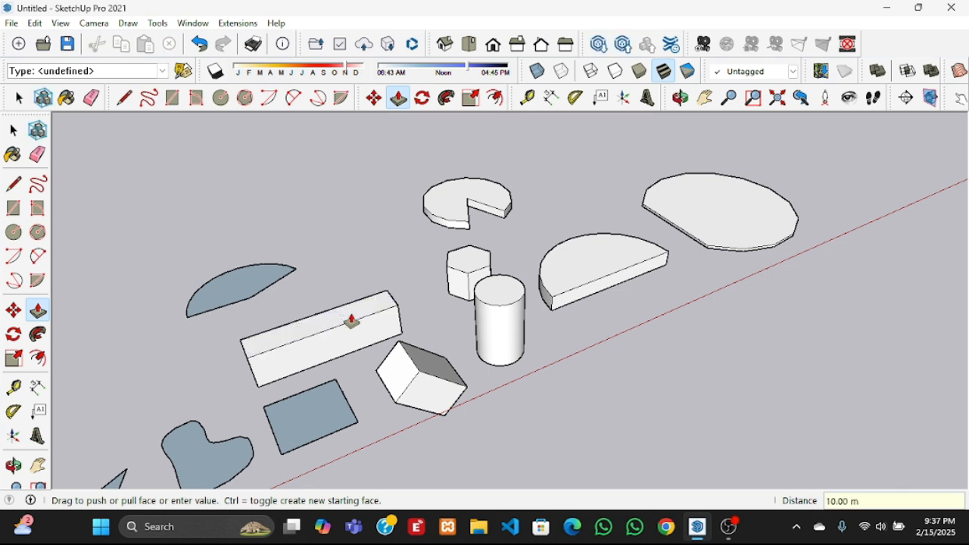
Push/Pull the pie shape up 10 m and the plain rectangle up 15 m
click(260, 281)
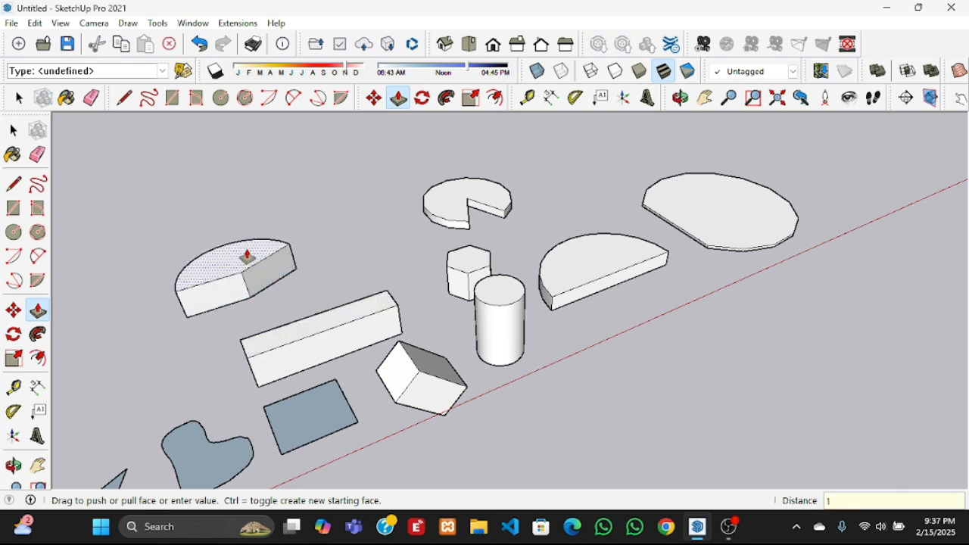
key(Return)
scroll(417, 156, down, 3)
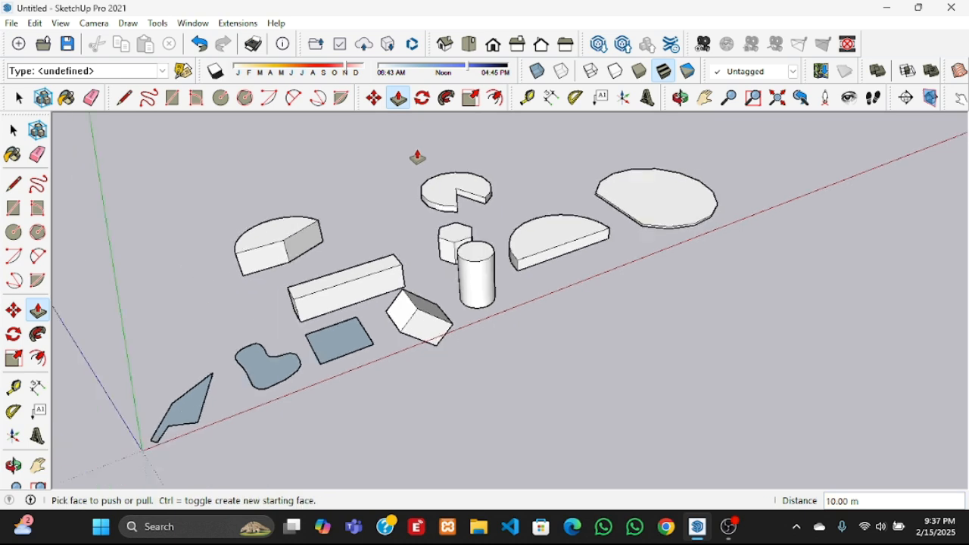
click(348, 317)
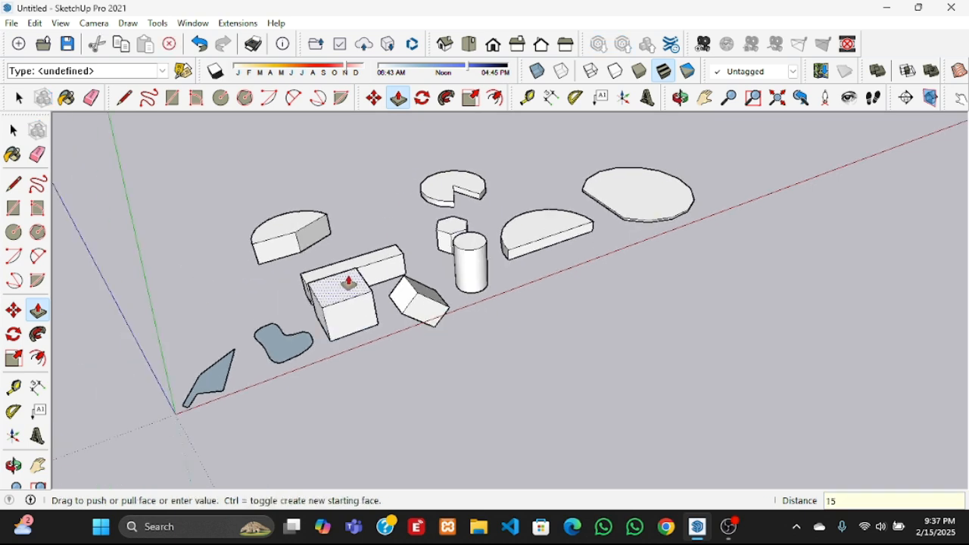
key(Return)
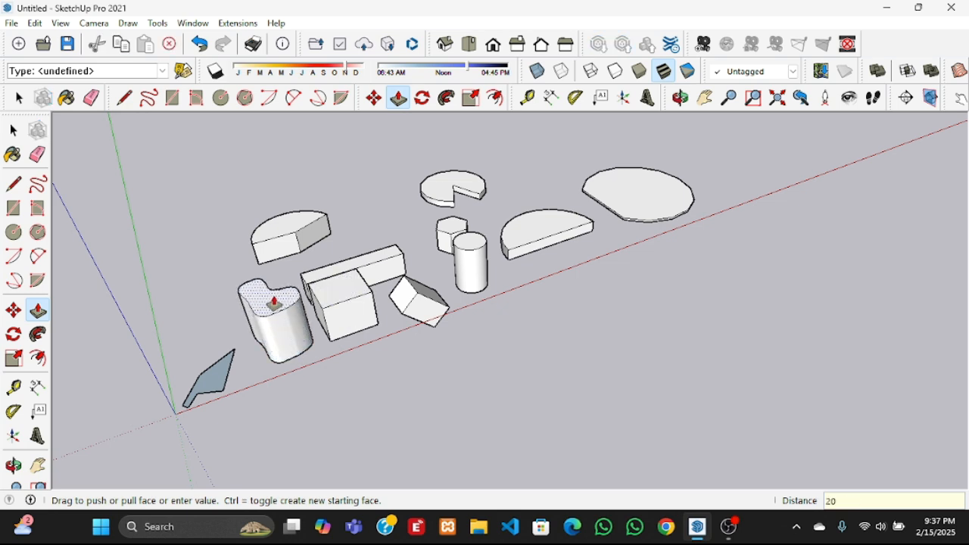
Push/Pull the freehand shape and the line-drawn shape nearest the origin up 20 m each
key(Return)
click(212, 379)
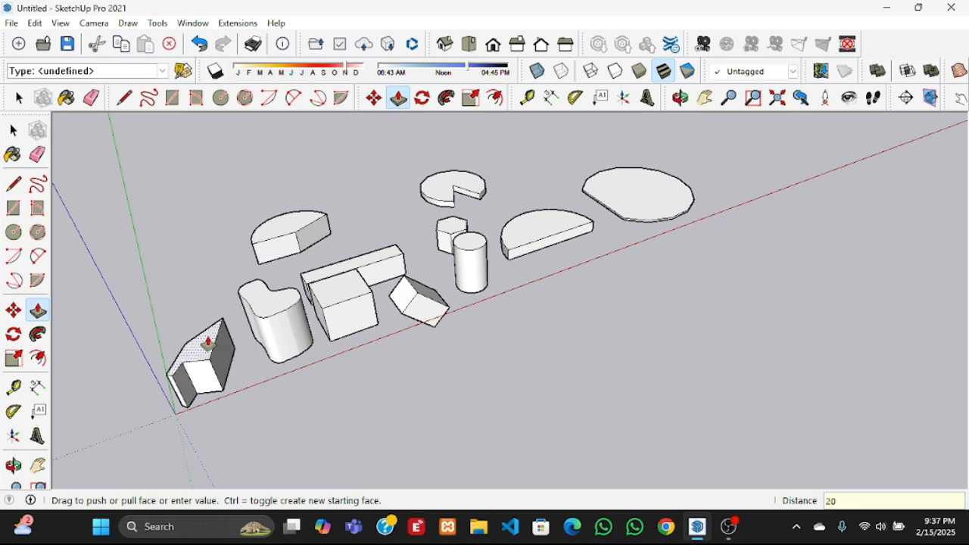
key(Return)
middle_drag(386, 424, 793, 365)
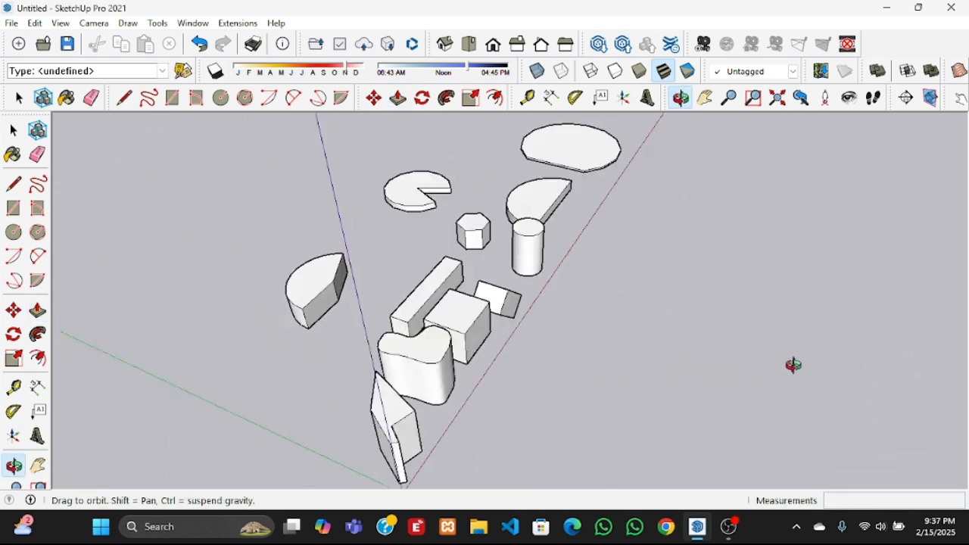
middle_drag(532, 400, 219, 368)
middle_drag(577, 321, 504, 407)
key(p)
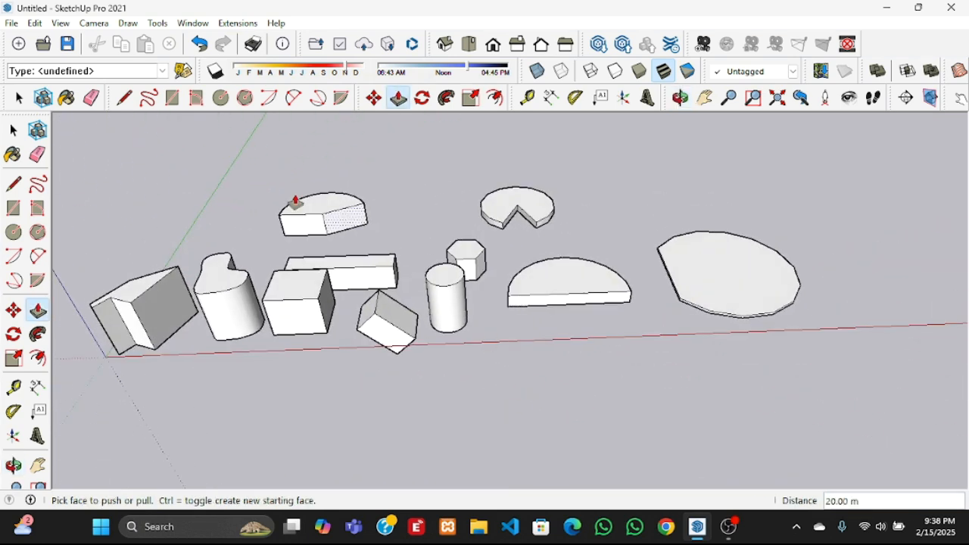
Select the entire large bulged slab and move it toward the half-circle solid so that it overlaps the red axis
key(space)
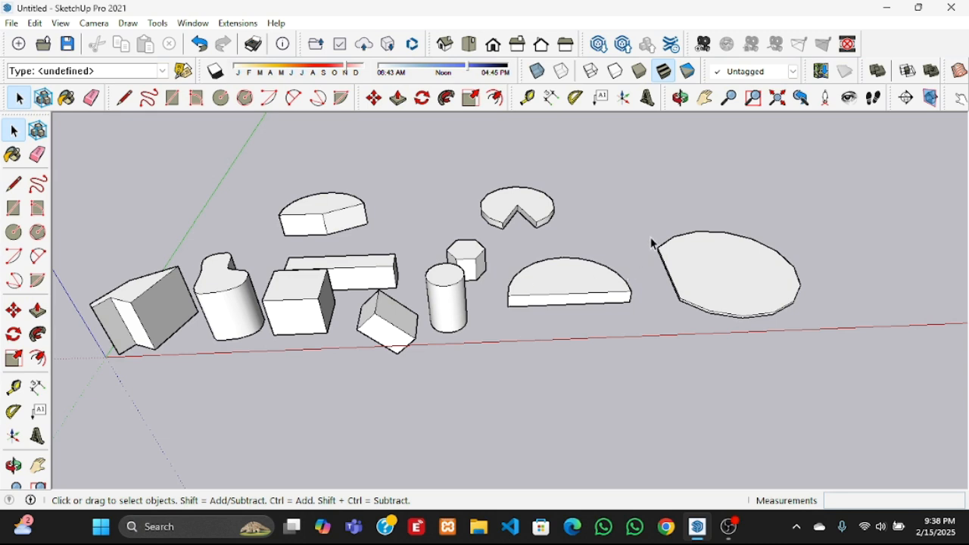
middle_drag(647, 334, 643, 330)
drag(670, 192, 880, 416)
click(374, 98)
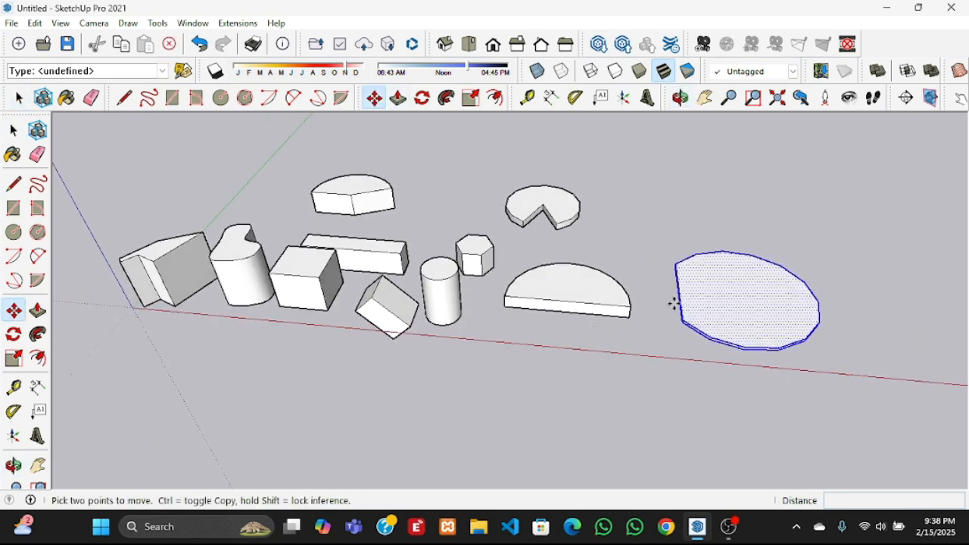
click(682, 322)
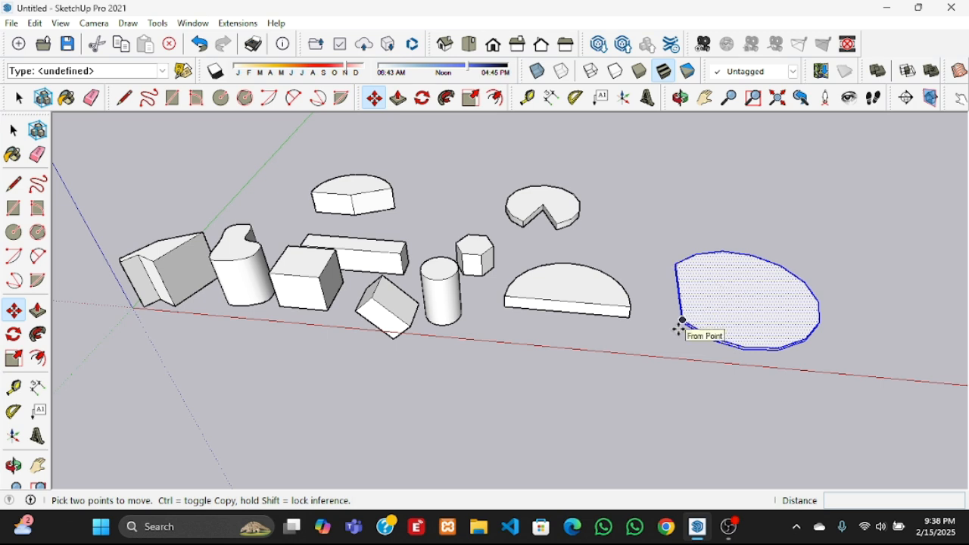
scroll(682, 322, up, 5)
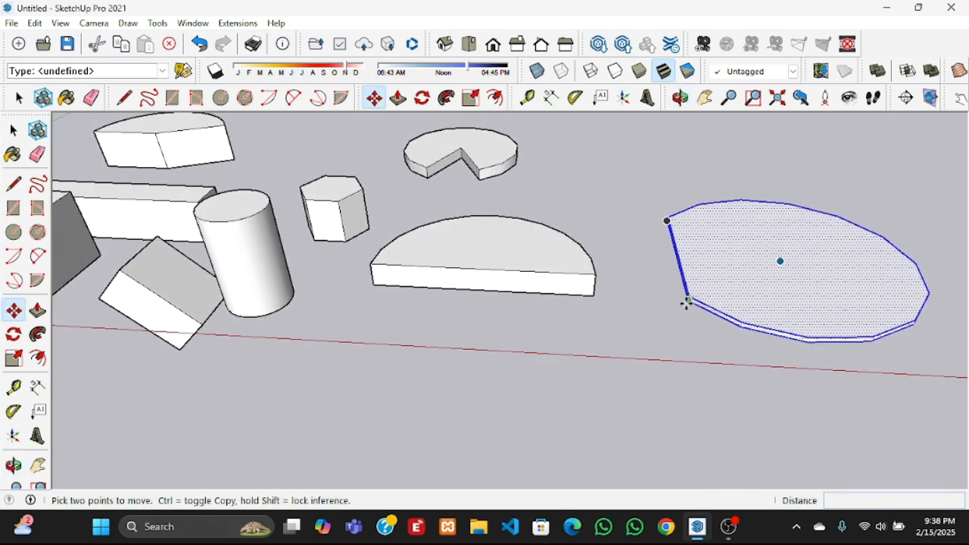
click(638, 352)
scroll(720, 361, down, 5)
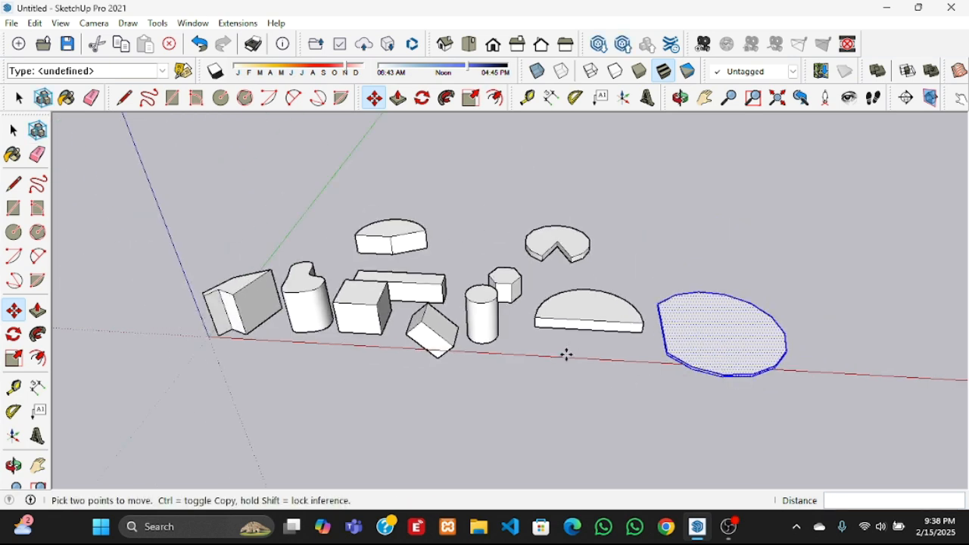
Deselect the large bulged slab and make the whole tilted box between the cube and the cylinder a group
click(13, 131)
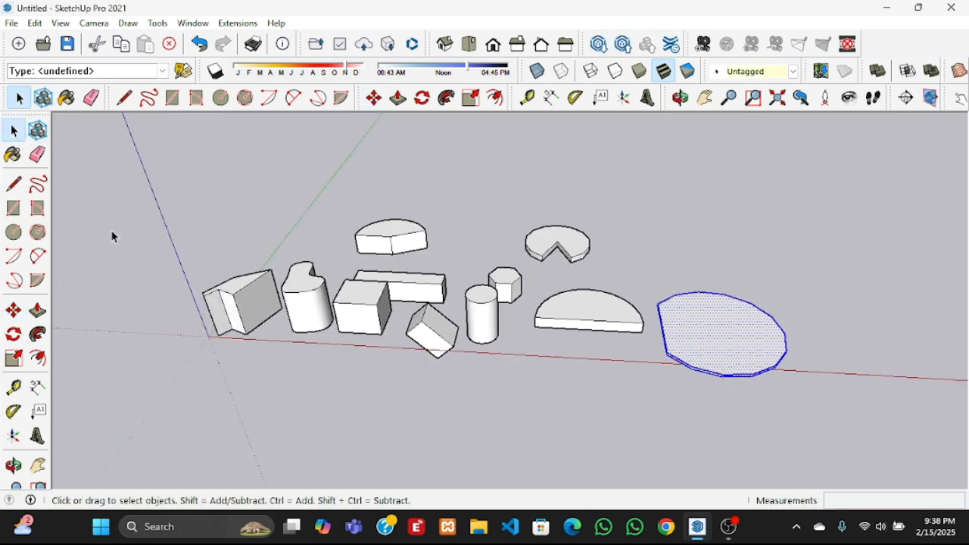
click(114, 235)
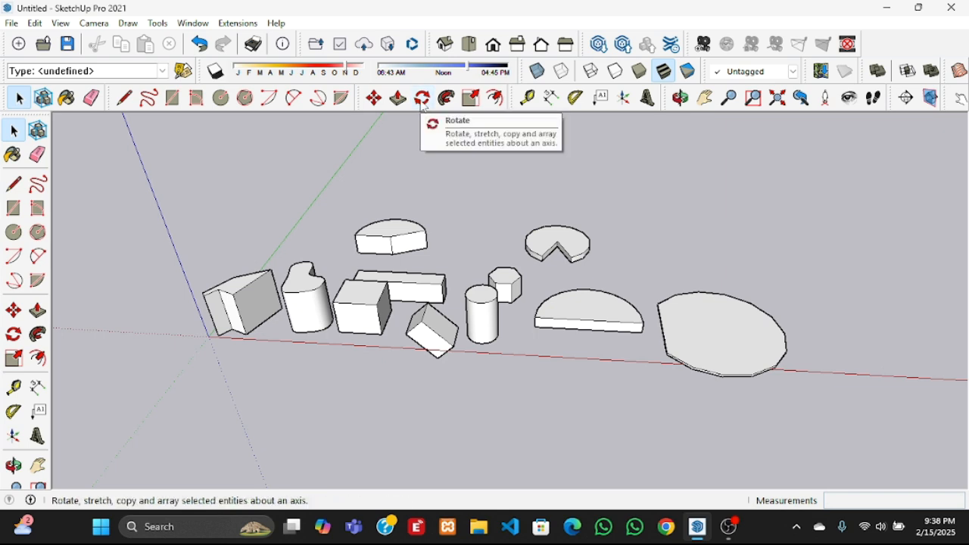
mouse_move(450, 404)
middle_down()
mouse_move(502, 393)
mouse_move(463, 411)
middle_up()
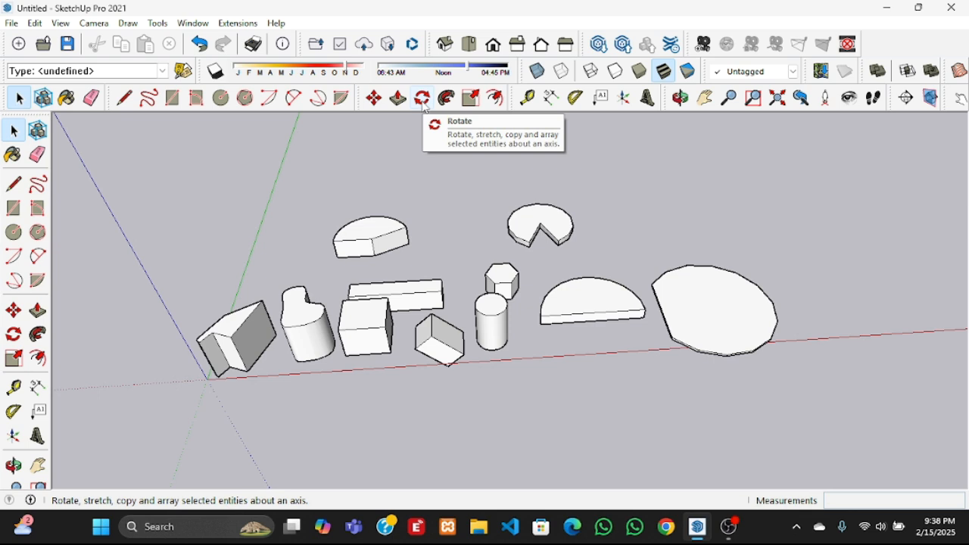
scroll(450, 354, up, 5)
middle_drag(448, 352, 438, 245)
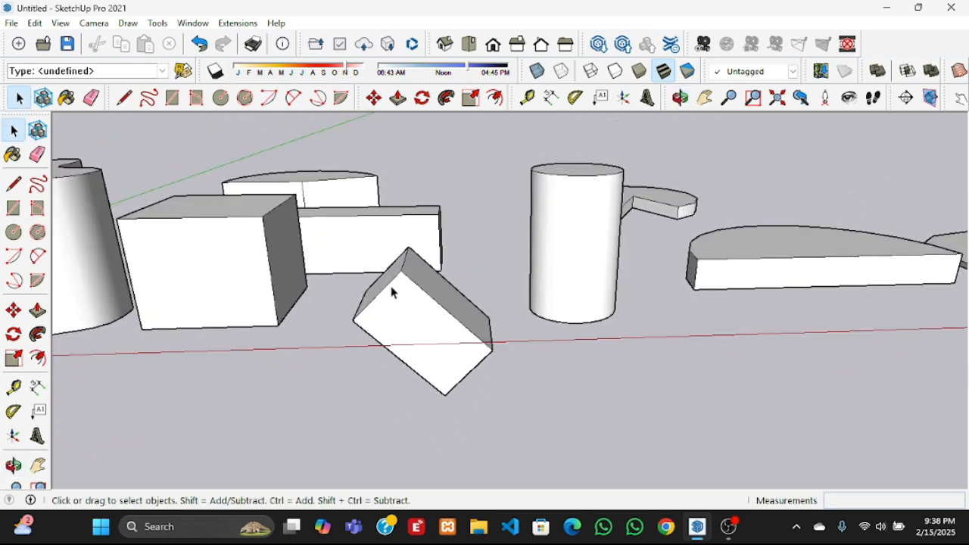
scroll(462, 284, down, 5)
middle_drag(452, 340, 438, 429)
scroll(441, 319, up, 3)
middle_drag(444, 292, 438, 376)
mouse_move(395, 321)
middle_down()
mouse_move(385, 371)
mouse_move(379, 321)
middle_up()
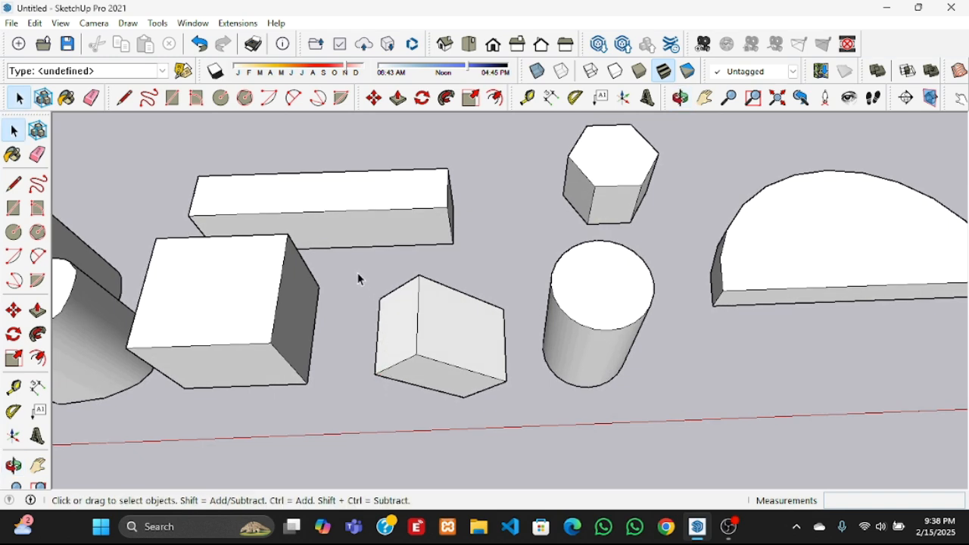
drag(362, 318, 522, 429)
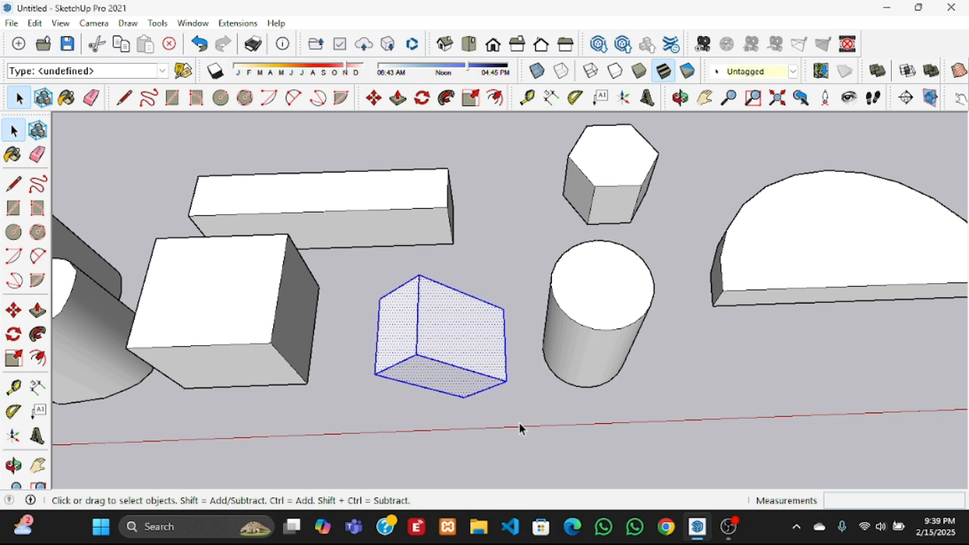
right_click(456, 356)
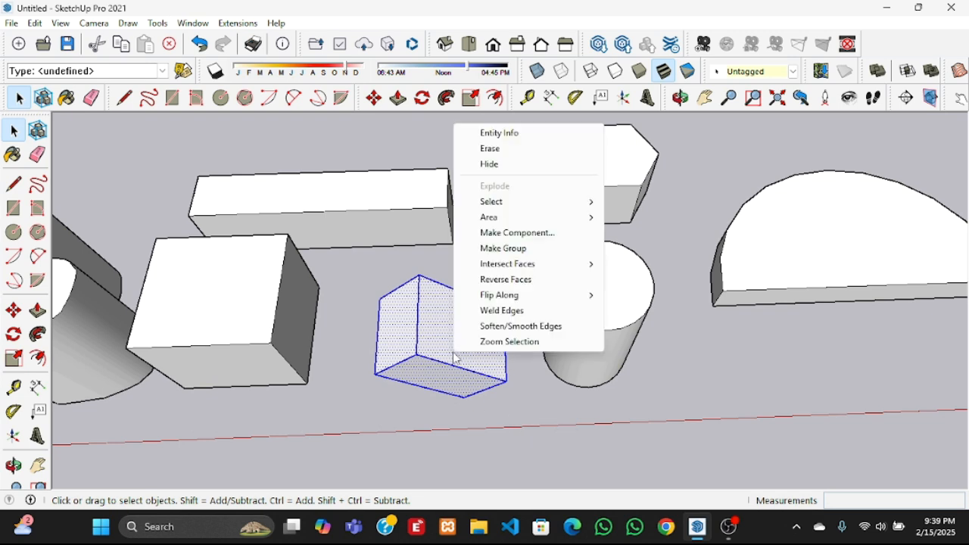
click(499, 249)
Rotate the tilted box group by 45° in the plane of its front face so that it sits level
middle_drag(470, 409, 478, 259)
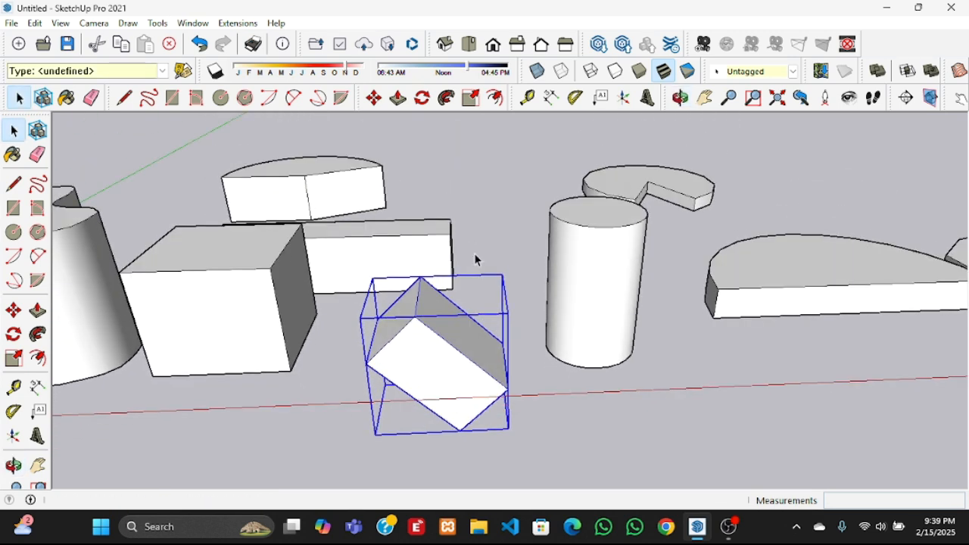
scroll(474, 250, down, 5)
middle_drag(472, 364, 461, 383)
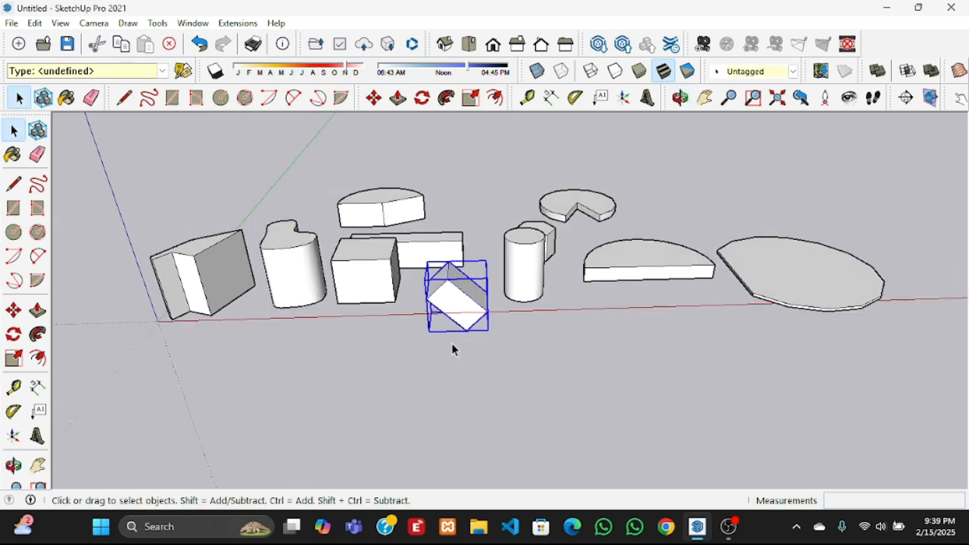
scroll(451, 349, up, 3)
middle_drag(457, 350, 457, 328)
scroll(459, 324, up, 4)
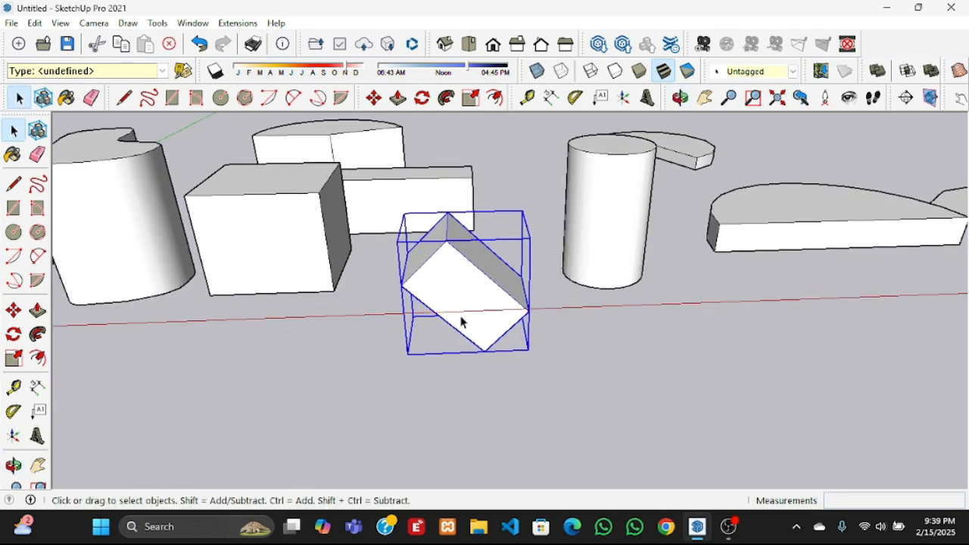
click(344, 375)
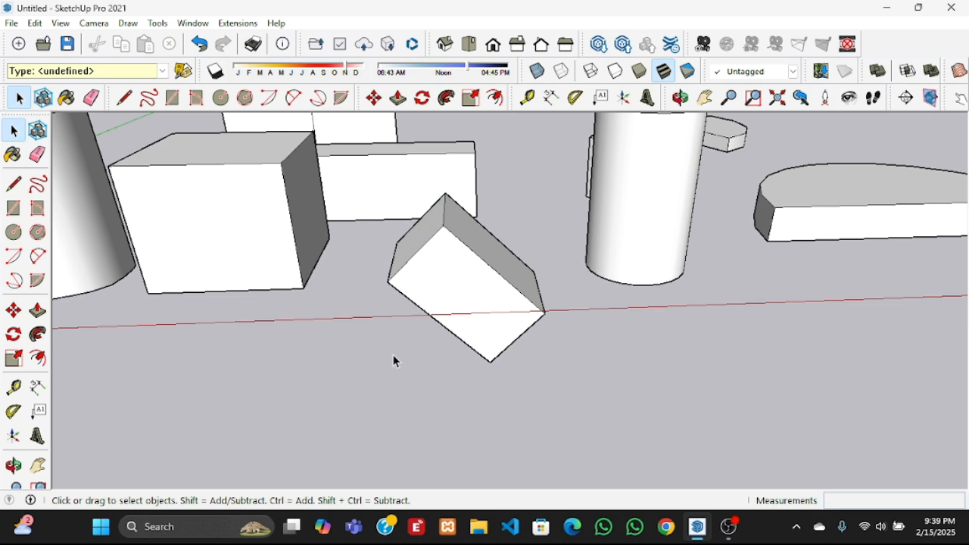
click(422, 98)
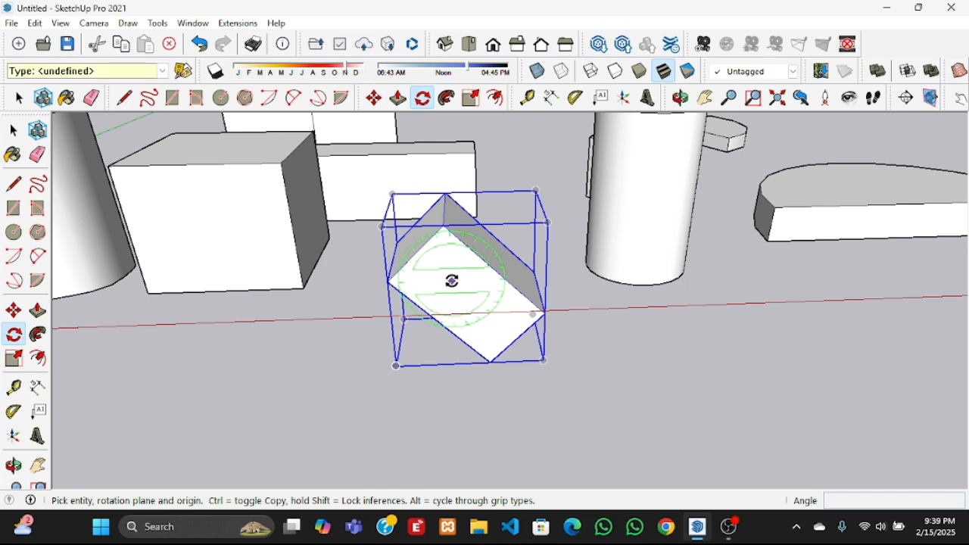
click(452, 281)
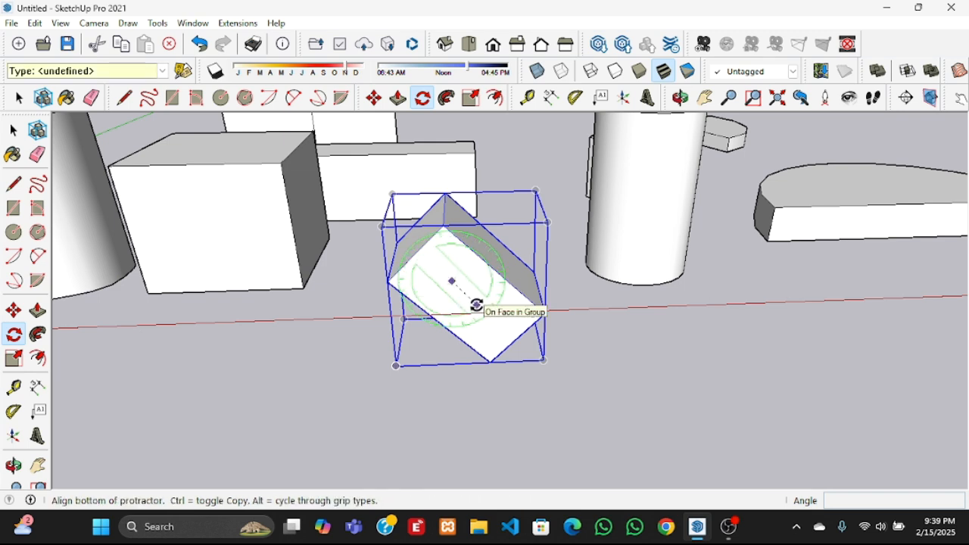
click(477, 305)
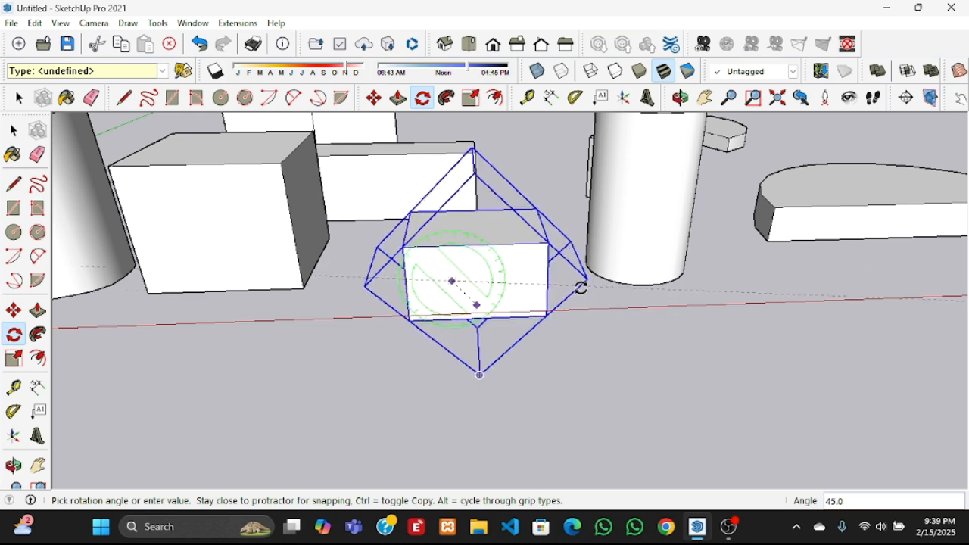
key(Escape)
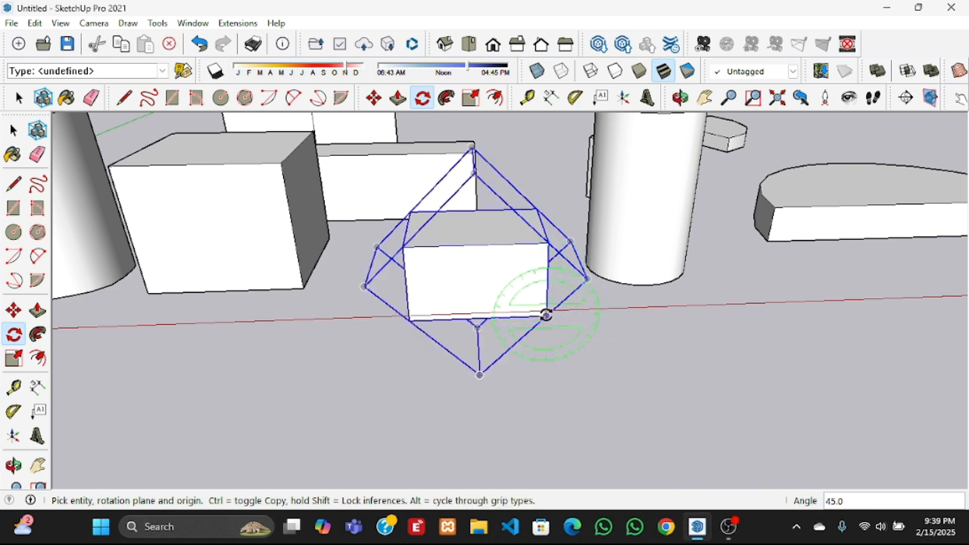
scroll(598, 311, down, 5)
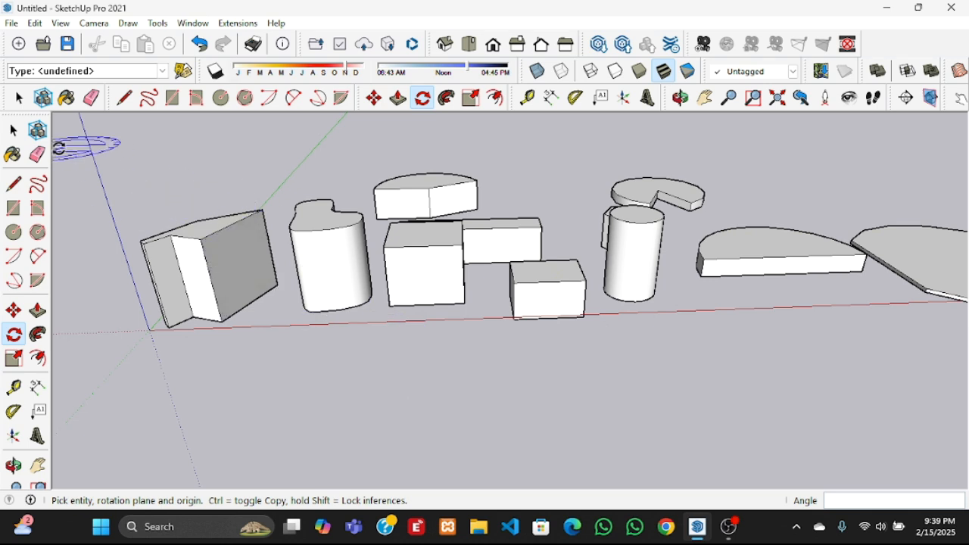
click(12, 130)
middle_drag(517, 343, 507, 392)
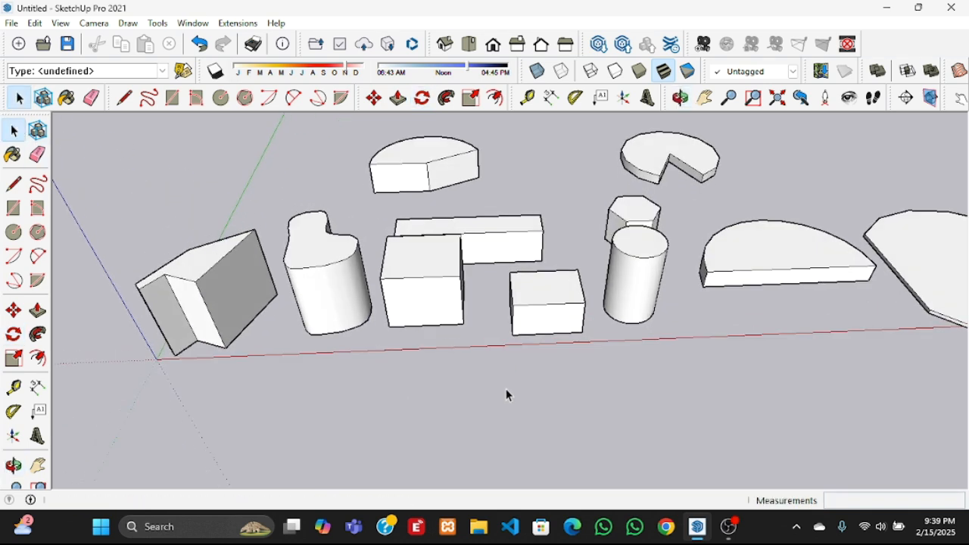
scroll(489, 240, up, 4)
middle_drag(488, 321, 488, 299)
middle_drag(486, 353, 487, 324)
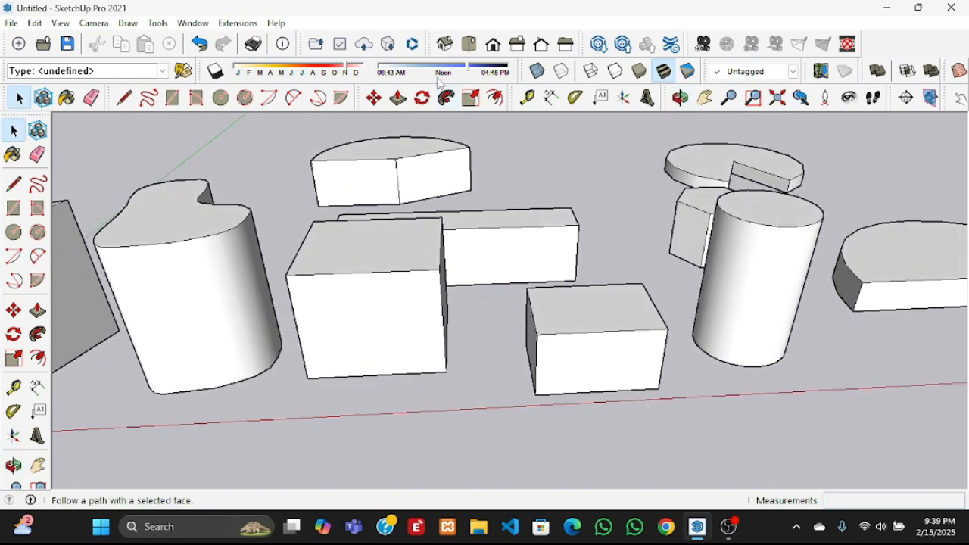
click(422, 98)
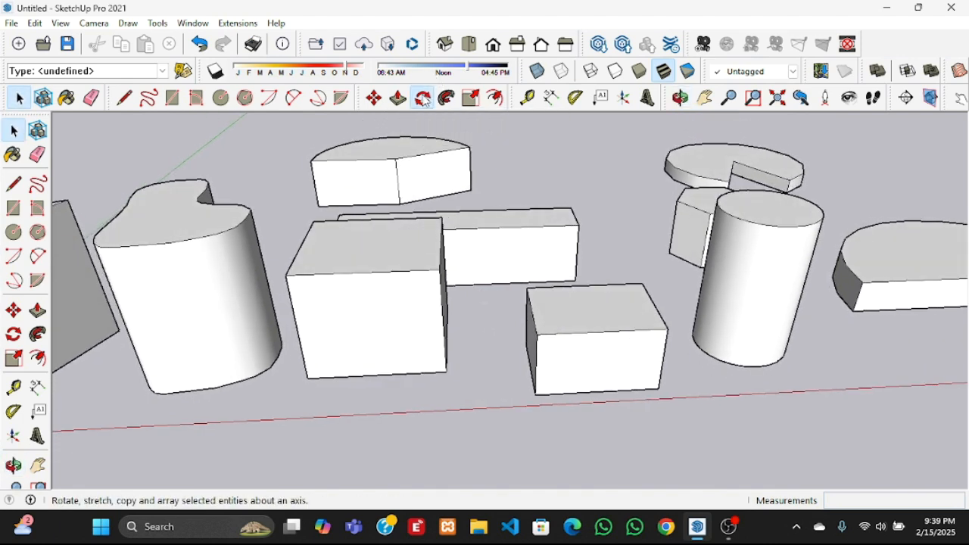
click(370, 329)
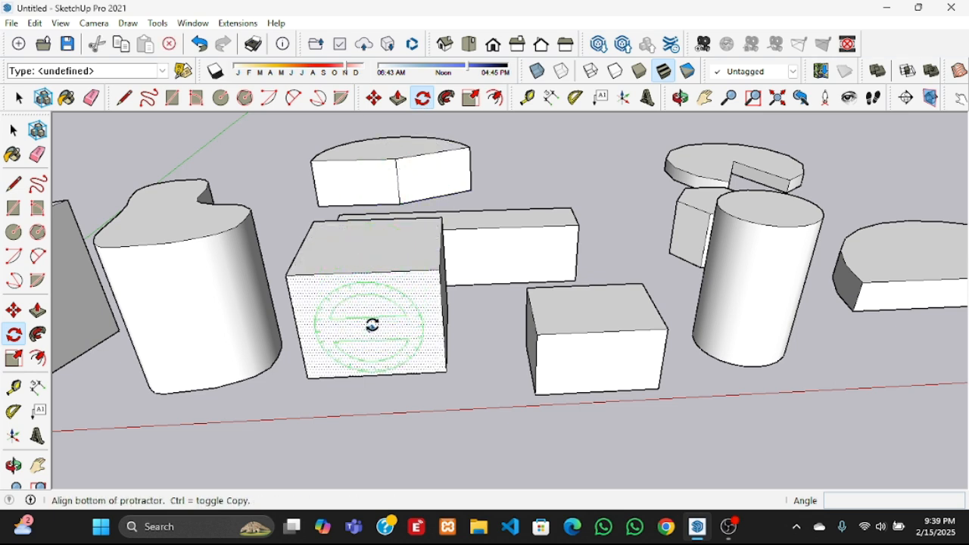
click(411, 327)
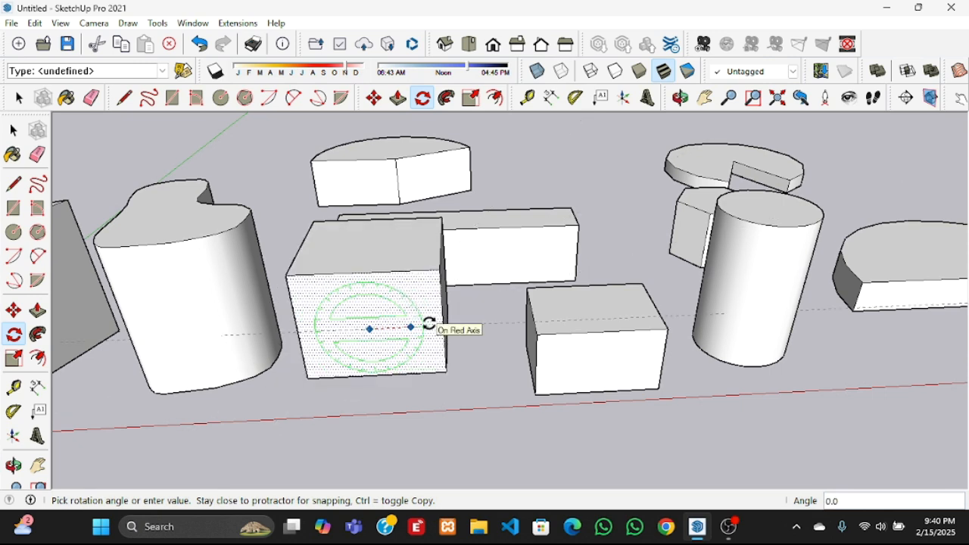
key(Escape)
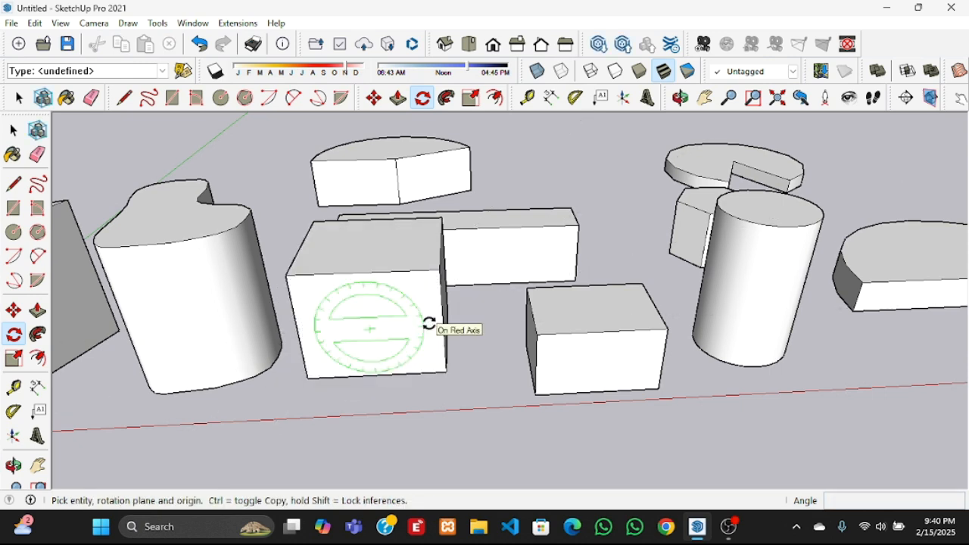
Draw a long, wavy freehand curve from near the red axis beyond the bulged slab, sweeping around behind the pie-shaped solid
scroll(473, 376, down, 2)
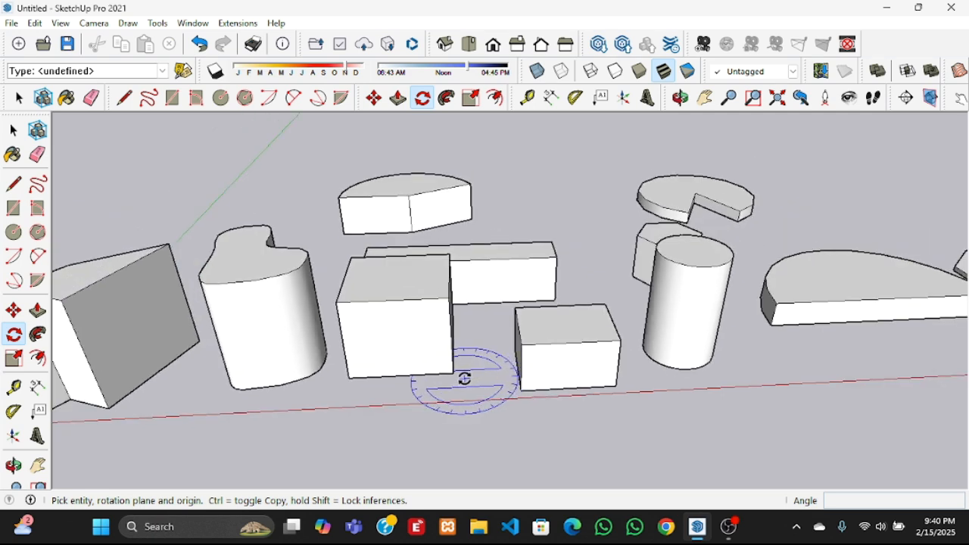
scroll(462, 376, down, 4)
scroll(273, 314, down, 2)
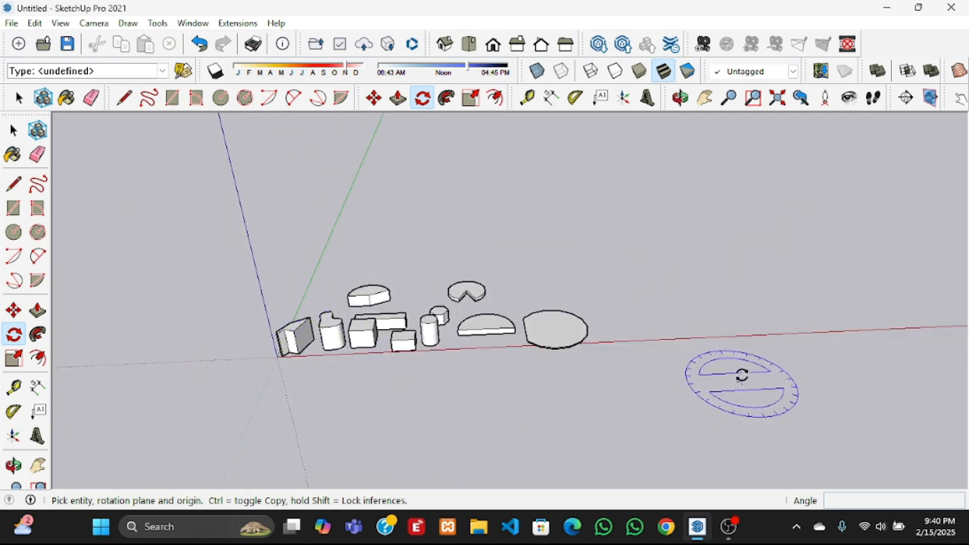
scroll(681, 352, up, 2)
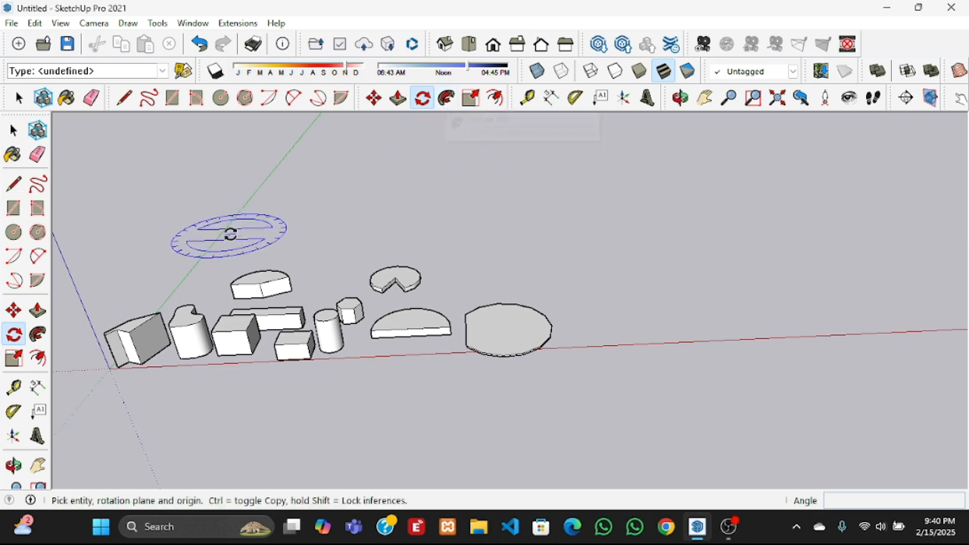
click(36, 184)
middle_drag(587, 327, 597, 396)
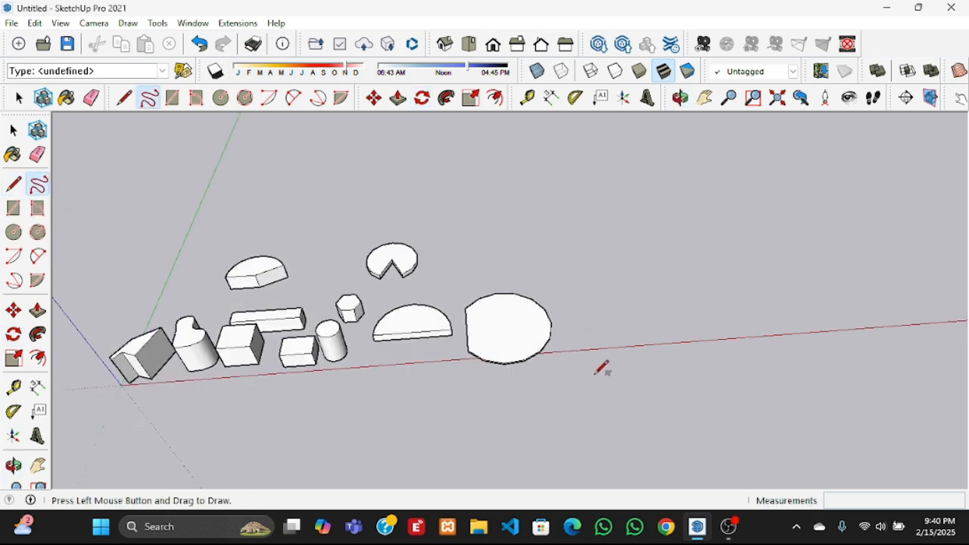
scroll(593, 331, up, 2)
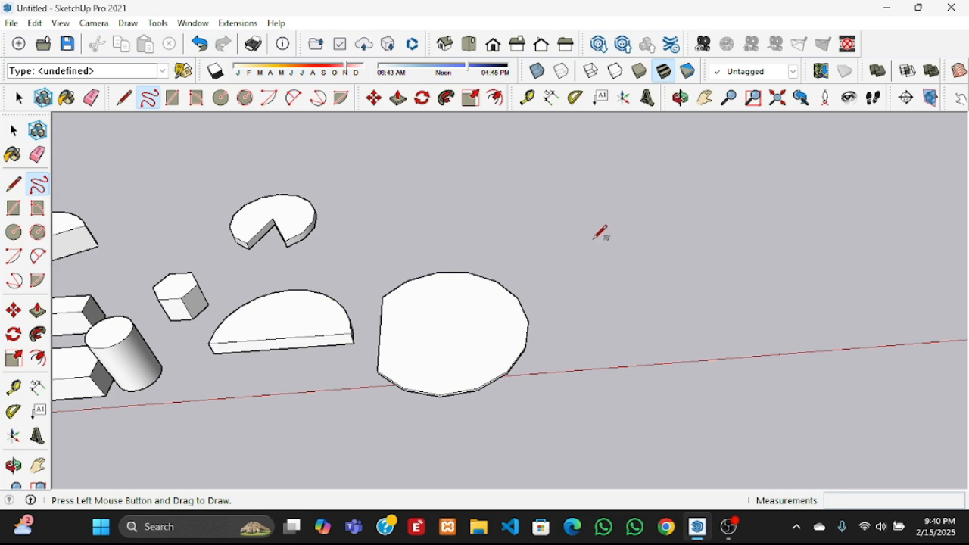
scroll(601, 233, down, 3)
scroll(624, 257, up, 2)
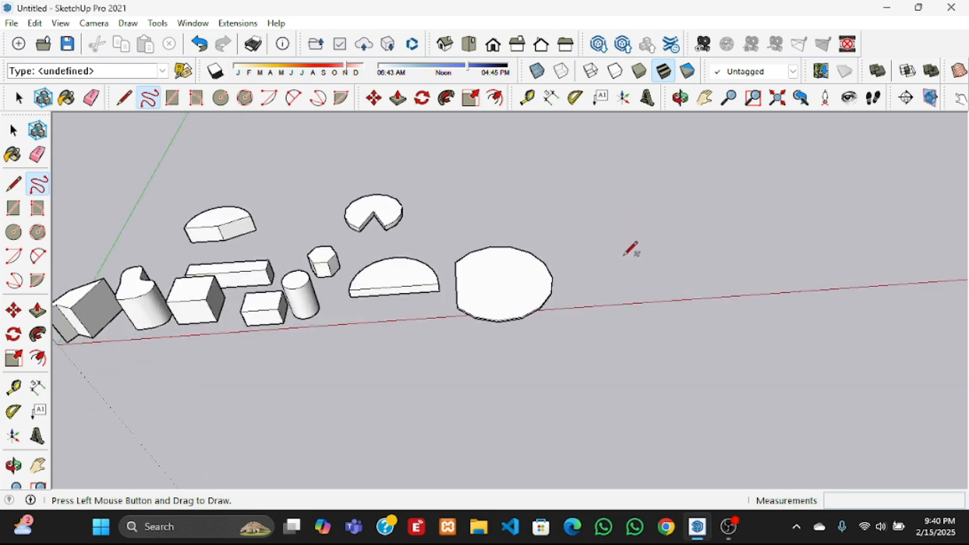
scroll(552, 234, down, 1)
mouse_move(552, 234)
middle_down()
mouse_move(540, 229)
mouse_move(548, 217)
middle_up()
scroll(592, 230, up, 1)
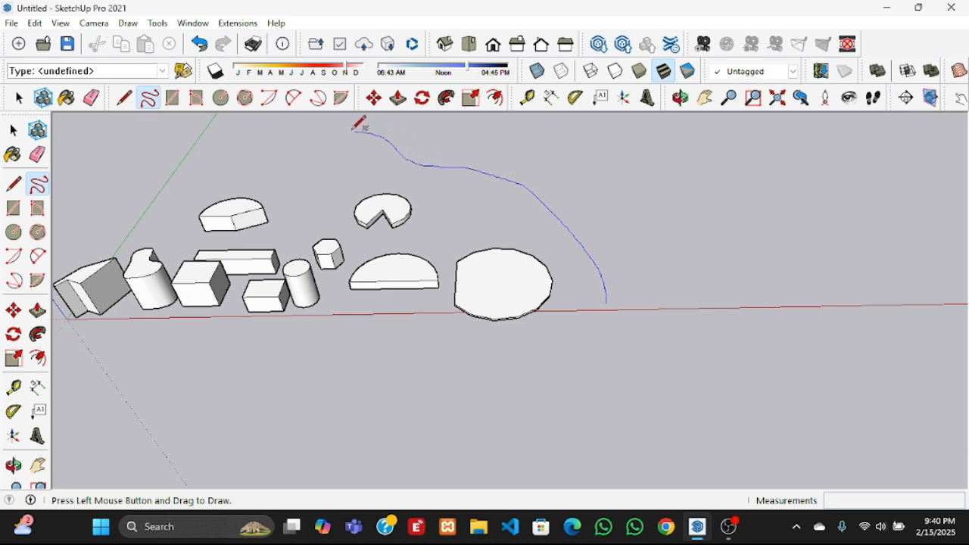
drag(342, 122, 340, 120)
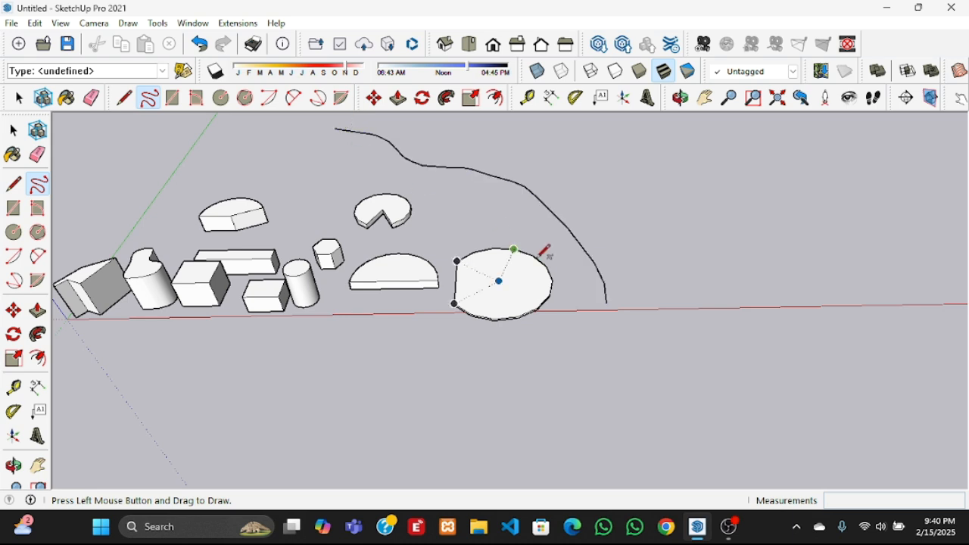
Draw a small circle with a radius of about 2.5 m between the bulged slab and the freehand curve's end near the red axis
scroll(742, 331, down, 2)
mouse_move(724, 361)
middle_down()
mouse_move(688, 328)
mouse_move(514, 334)
middle_up()
mouse_move(696, 346)
middle_down()
mouse_move(649, 322)
mouse_move(528, 324)
mouse_move(492, 345)
middle_up()
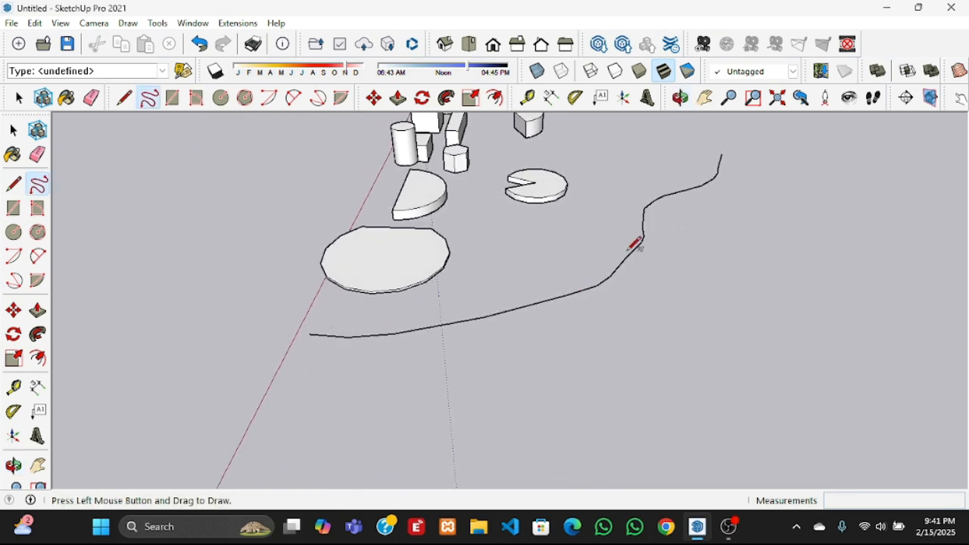
middle_drag(410, 394, 653, 370)
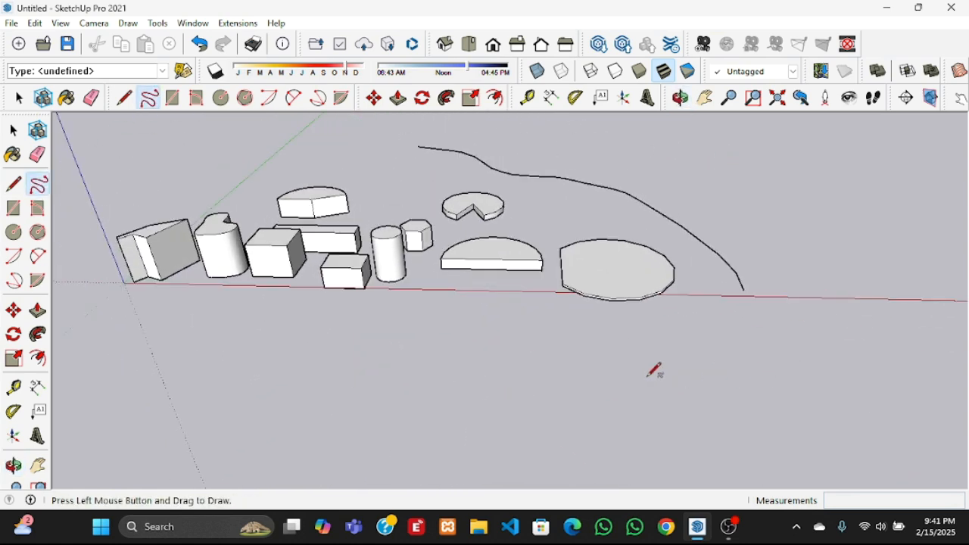
middle_drag(328, 320, 279, 329)
mouse_move(528, 371)
middle_down()
mouse_move(523, 385)
mouse_move(547, 404)
middle_up()
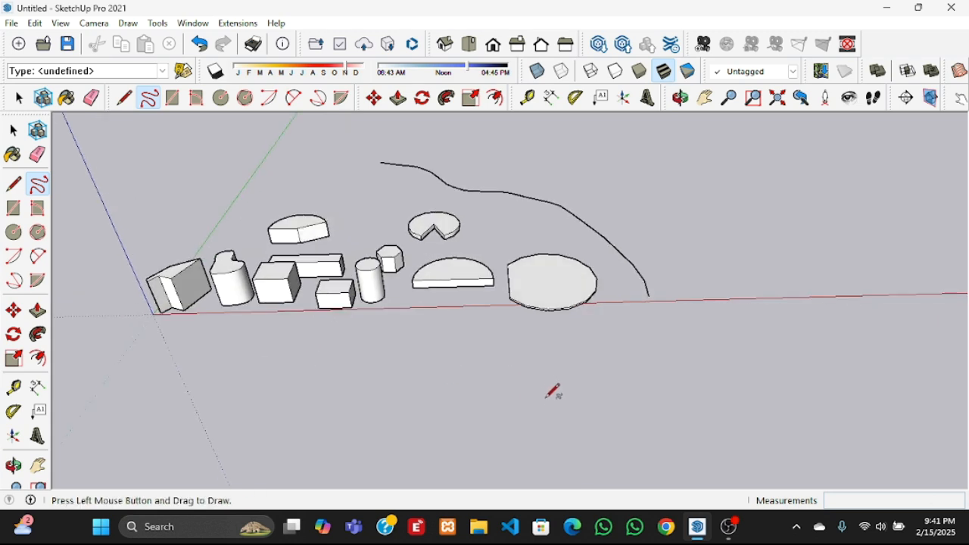
click(221, 97)
scroll(224, 355, down, 2)
scroll(595, 289, up, 6)
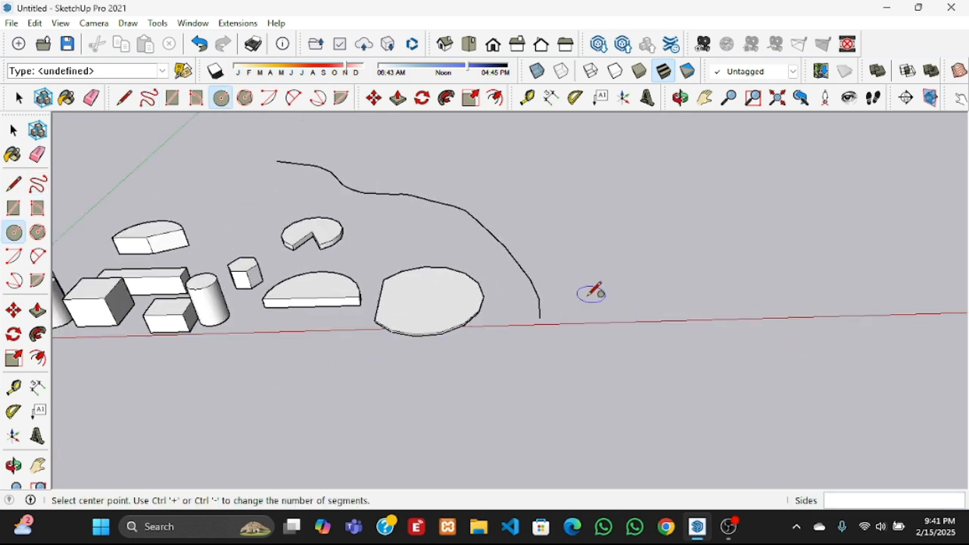
scroll(534, 322, down, 2)
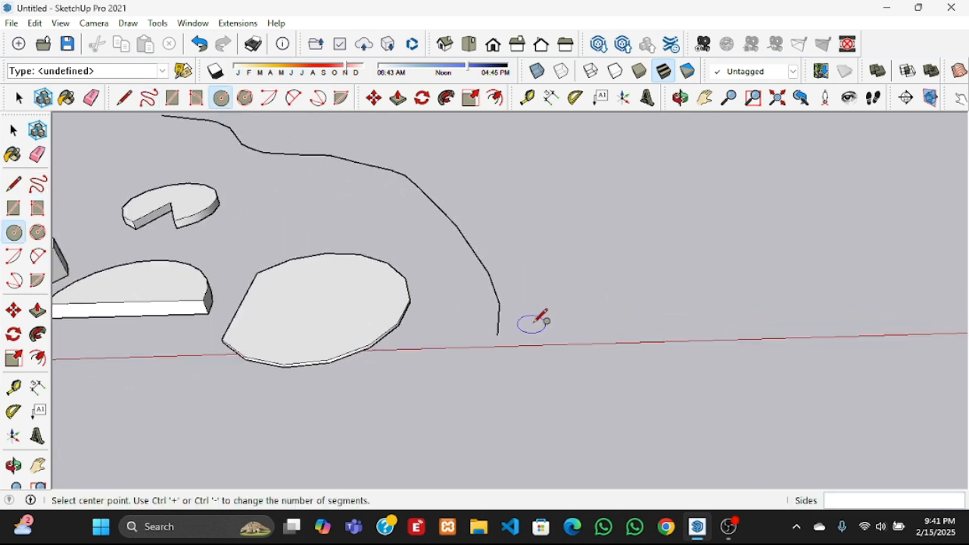
scroll(460, 331, up, 3)
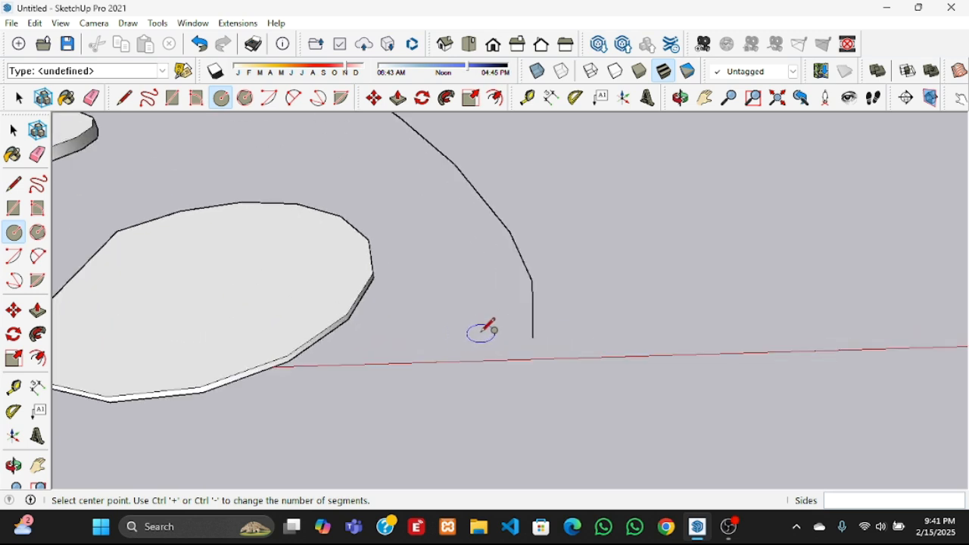
click(479, 331)
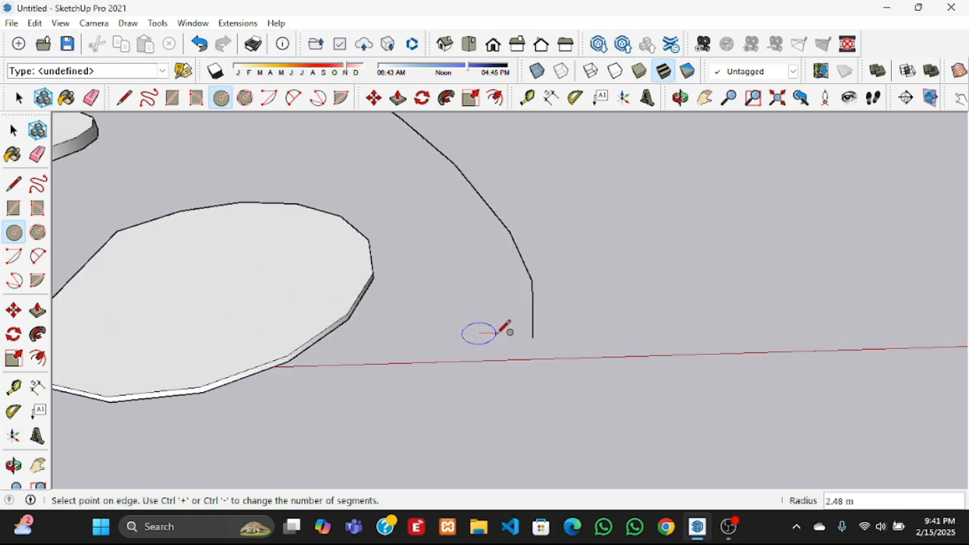
click(505, 327)
middle_drag(479, 400, 545, 368)
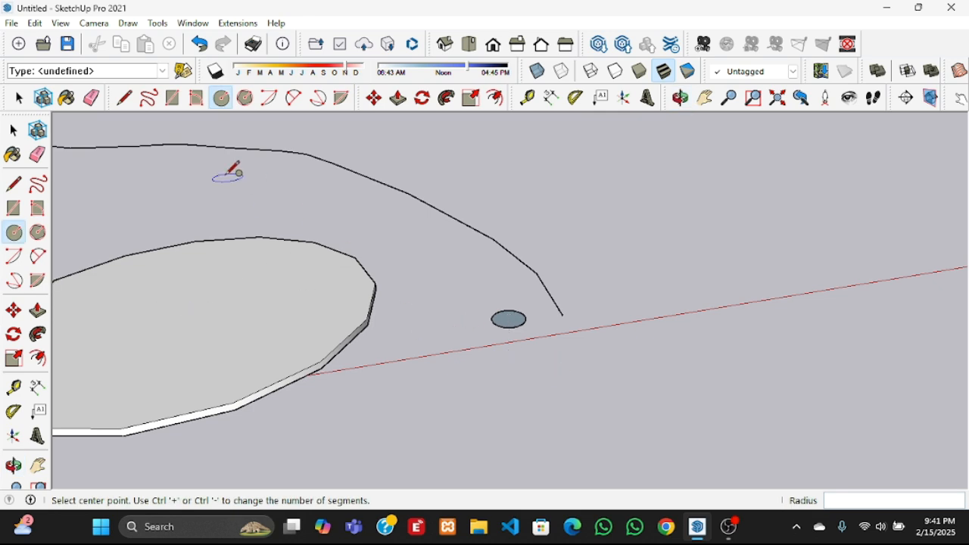
Select the whole small circle, face and edge, beside the near end of the freehand curve
click(13, 131)
middle_drag(478, 365, 465, 320)
scroll(450, 279, up, 3)
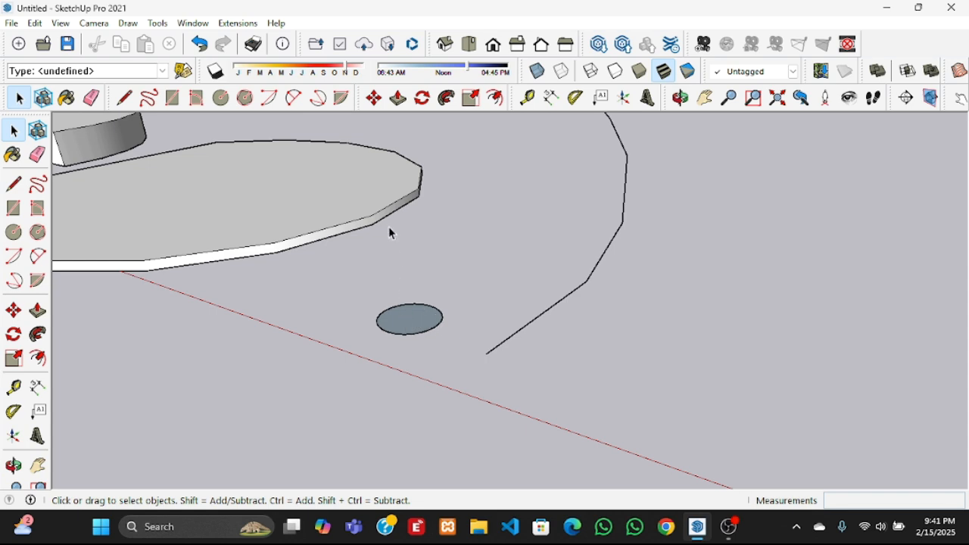
middle_drag(474, 288, 242, 252)
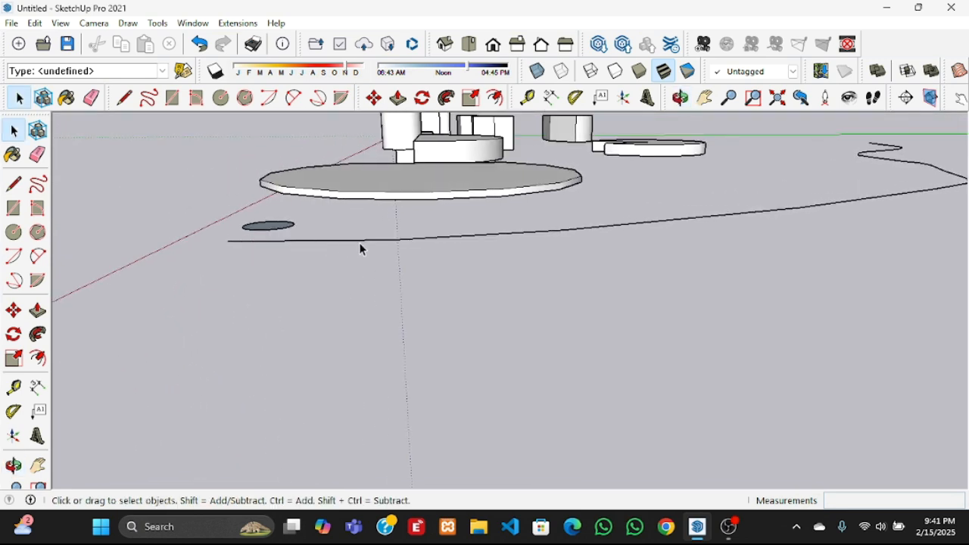
middle_drag(500, 248, 477, 280)
scroll(454, 269, down, 2)
middle_drag(378, 389, 385, 399)
scroll(379, 393, down, 2)
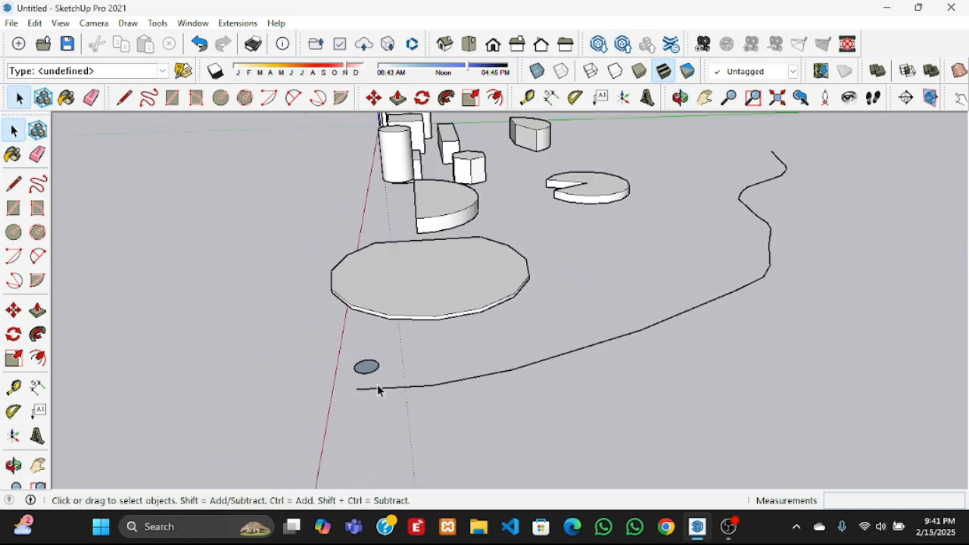
scroll(378, 390, up, 4)
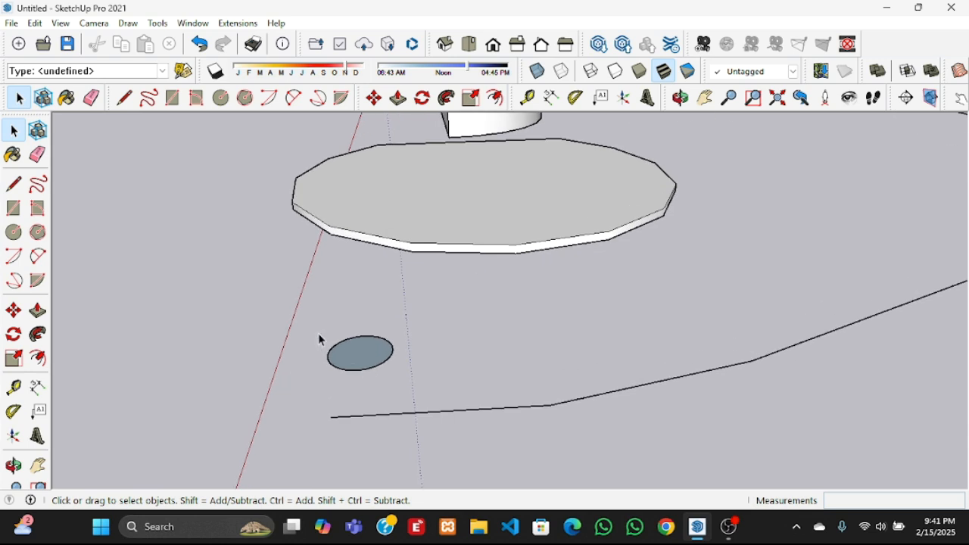
drag(399, 378, 445, 388)
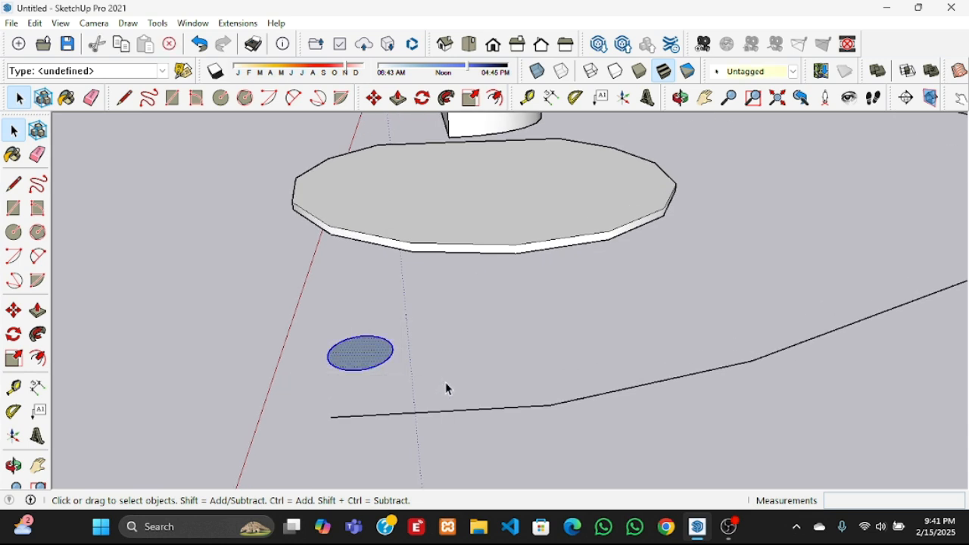
scroll(374, 380, down, 3)
scroll(289, 382, down, 3)
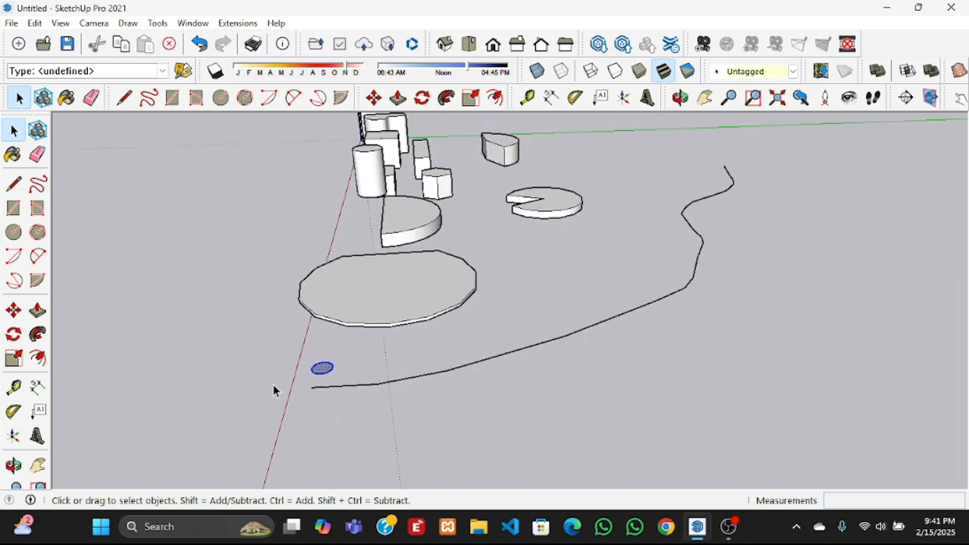
middle_drag(535, 359, 493, 353)
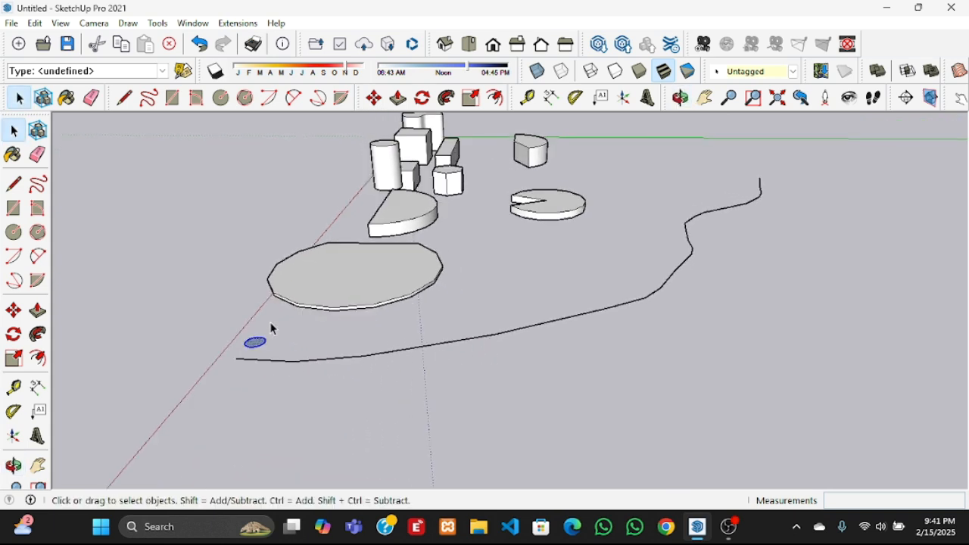
scroll(265, 333, up, 5)
drag(322, 360, 321, 364)
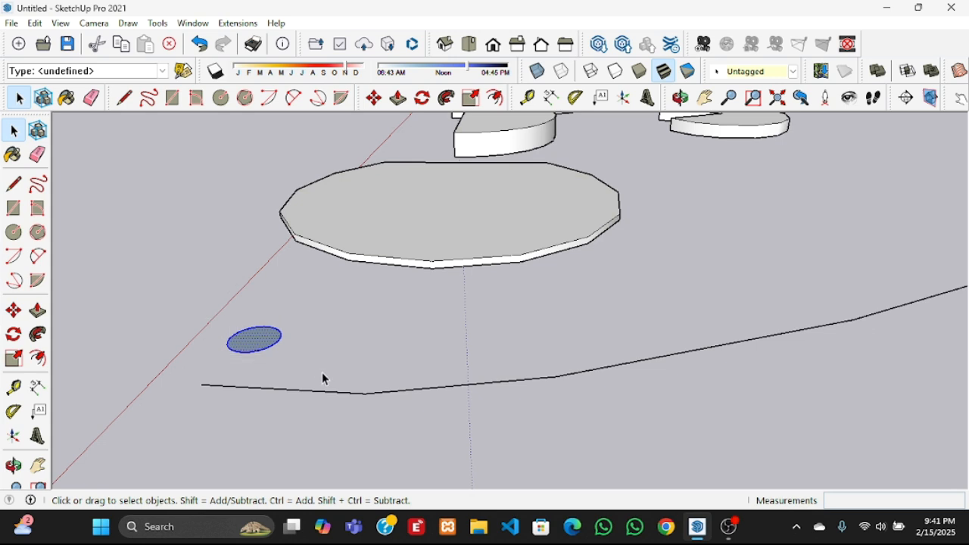
Rotate the small circle by 90° in the plane of the long box's end face, pivoting on that face, so it stands upright
click(428, 99)
scroll(364, 331, down, 2)
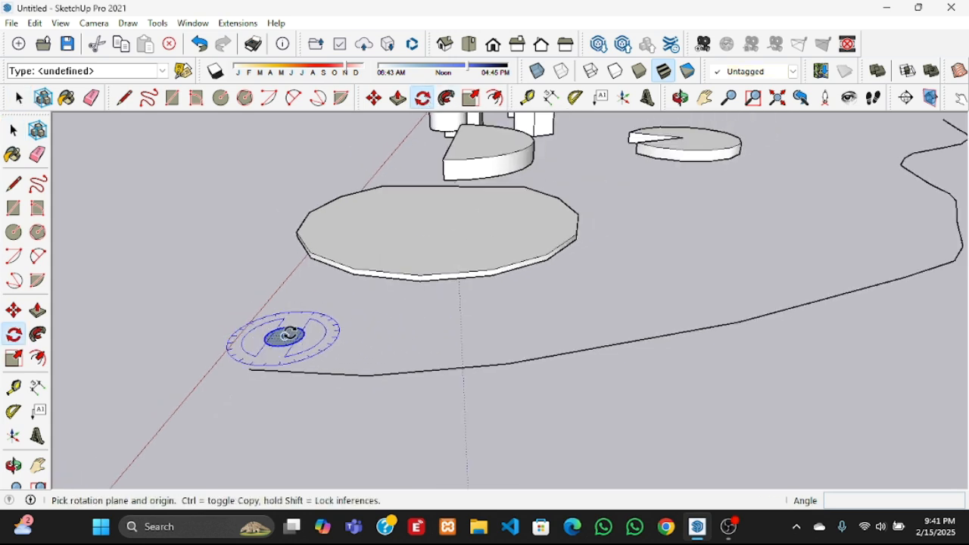
scroll(286, 336, up, 3)
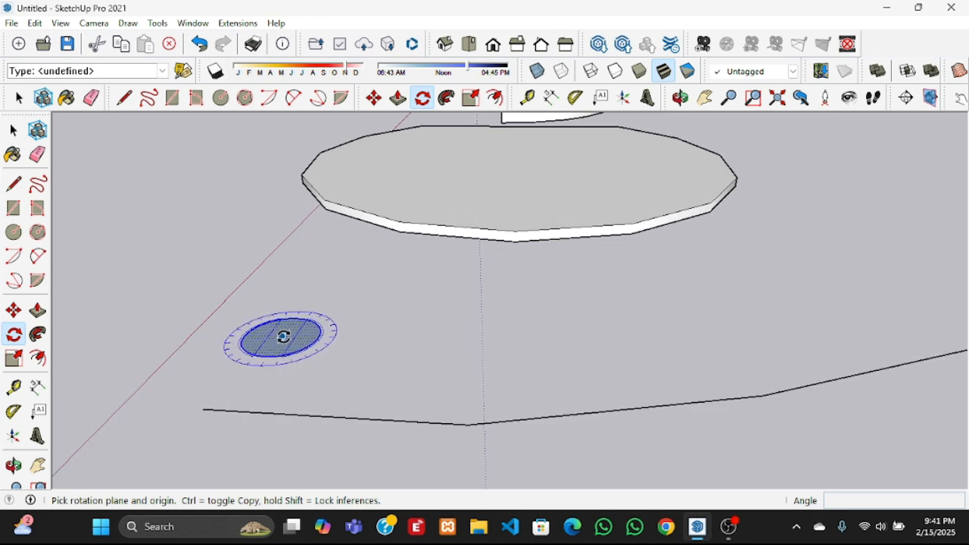
scroll(232, 391, down, 5)
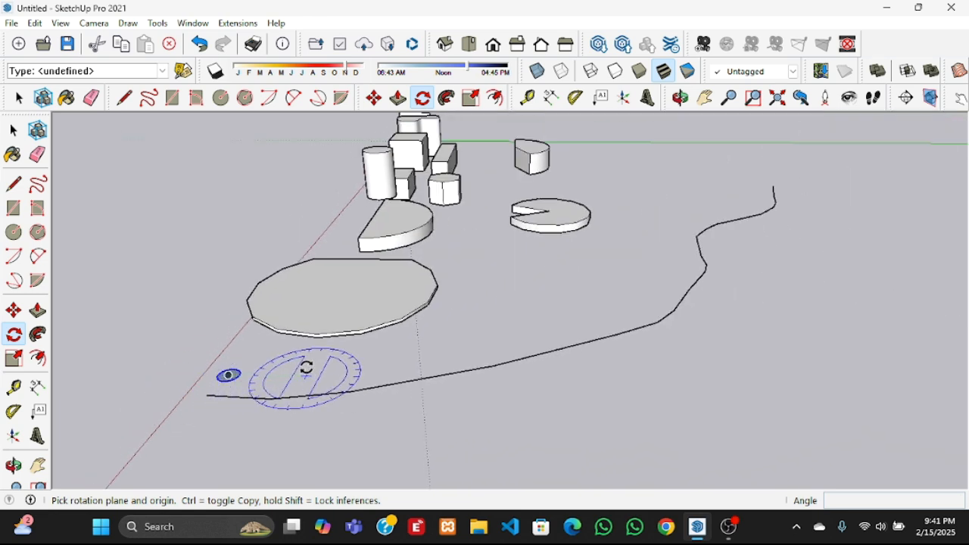
middle_drag(356, 378, 404, 389)
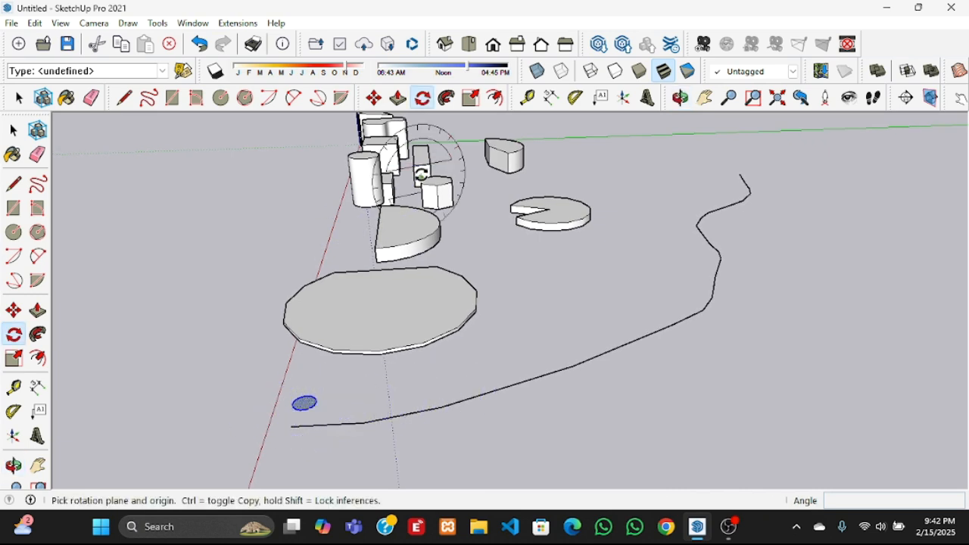
scroll(422, 170, up, 3)
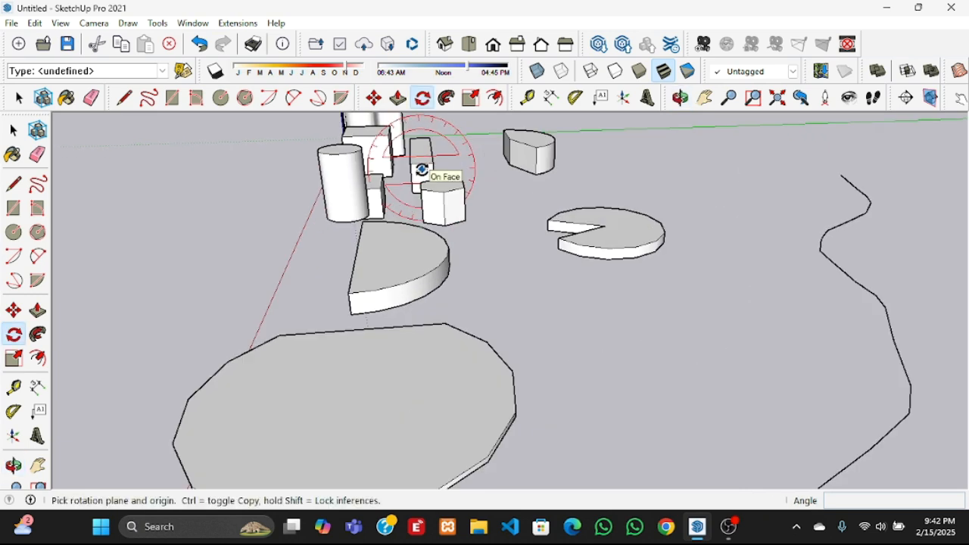
scroll(422, 170, up, 5)
scroll(421, 170, down, 10)
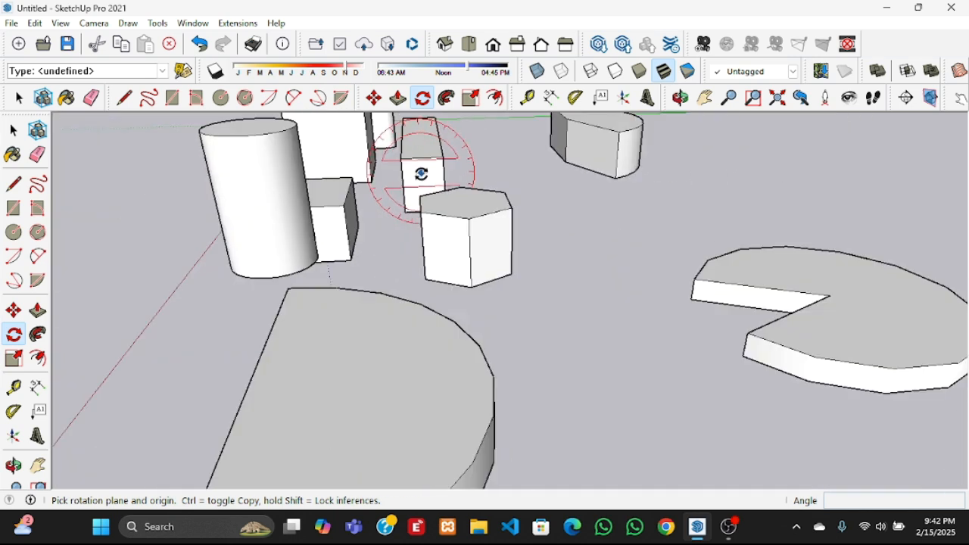
scroll(410, 208, up, 1)
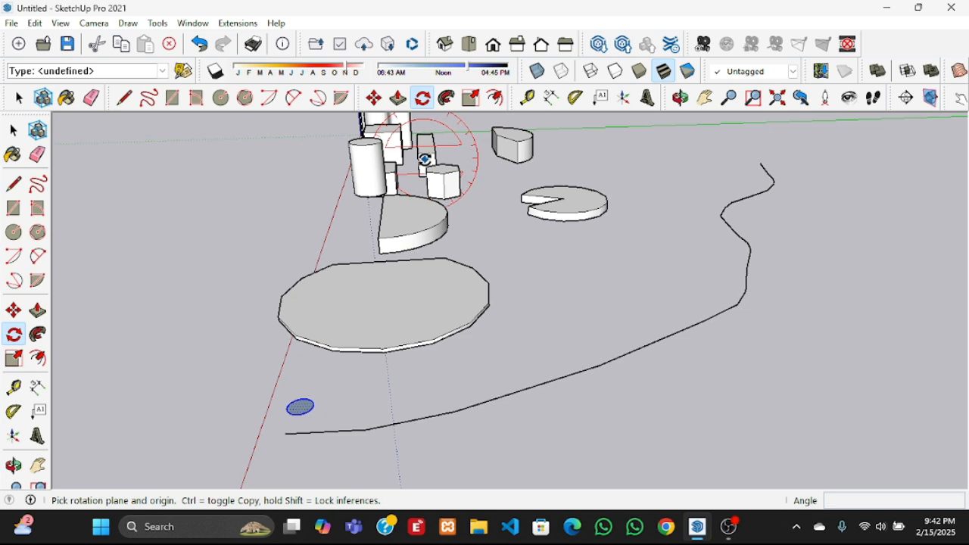
click(425, 159)
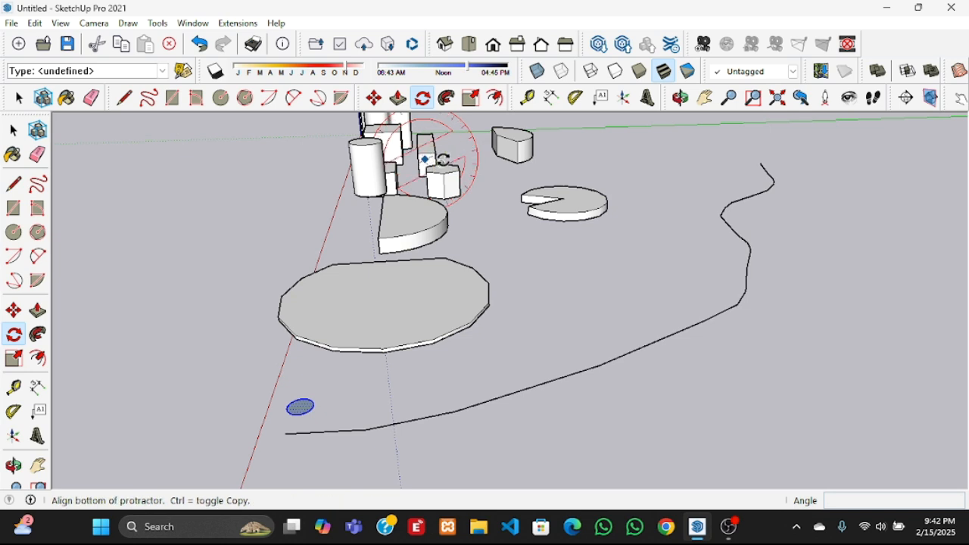
click(480, 158)
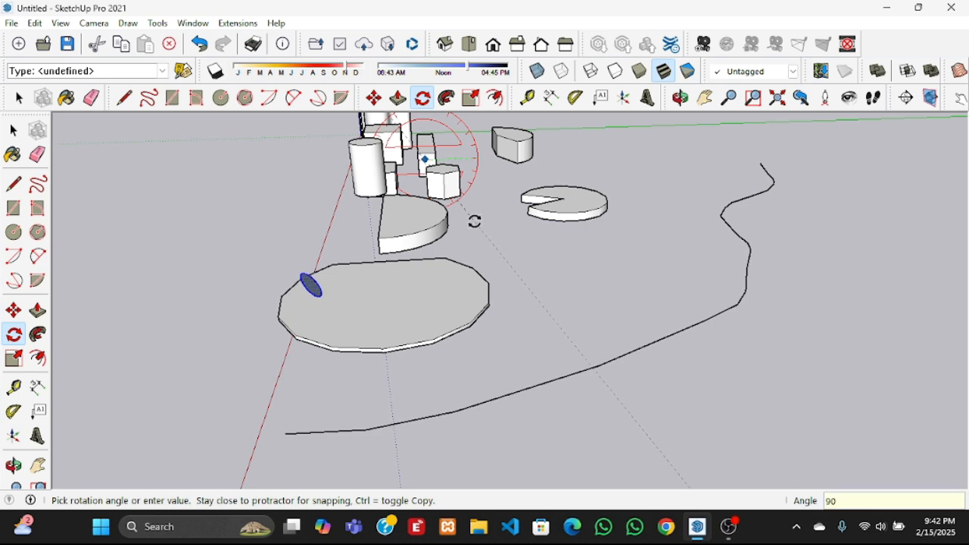
key(Return)
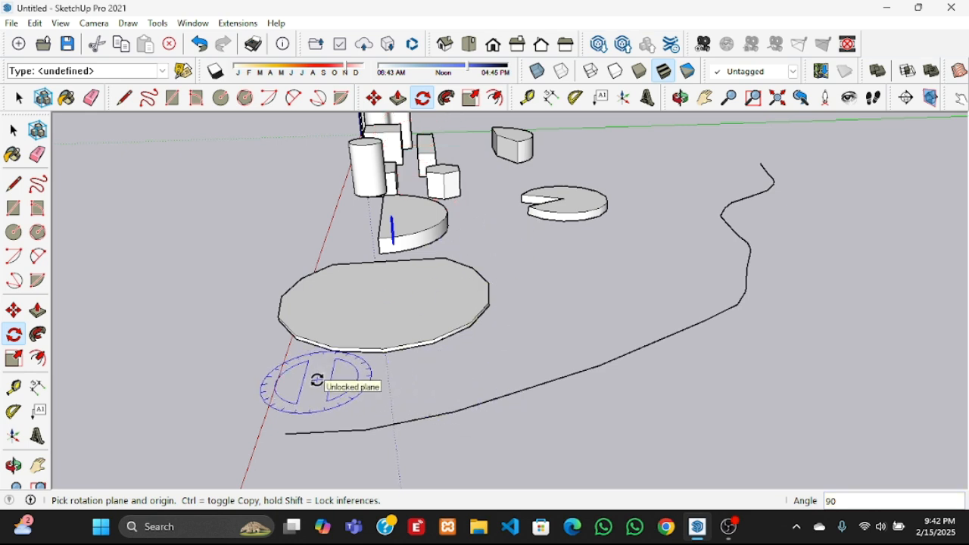
Examine the upright circle's position relative to the bulged slab and the freehand curve from several angles
click(19, 98)
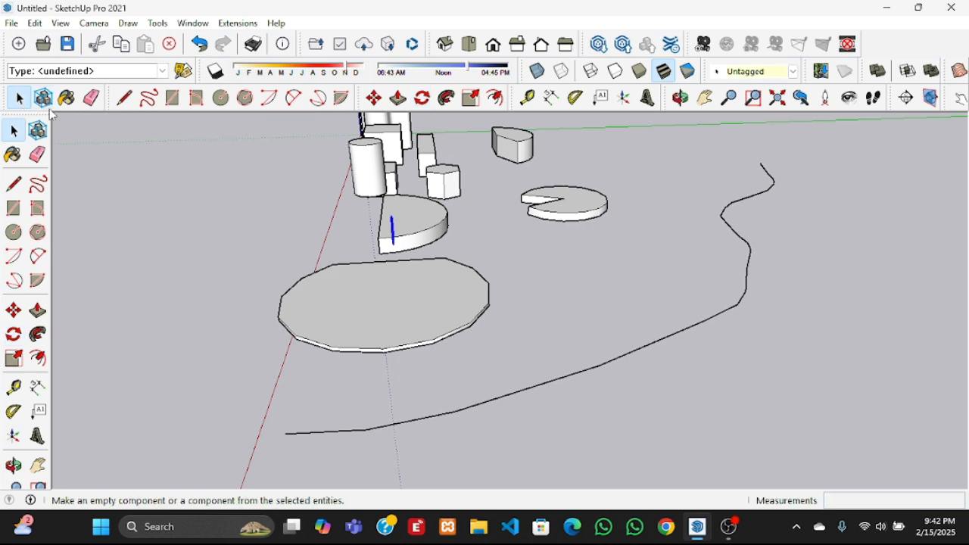
click(705, 98)
middle_drag(283, 351, 410, 358)
scroll(488, 229, down, 5)
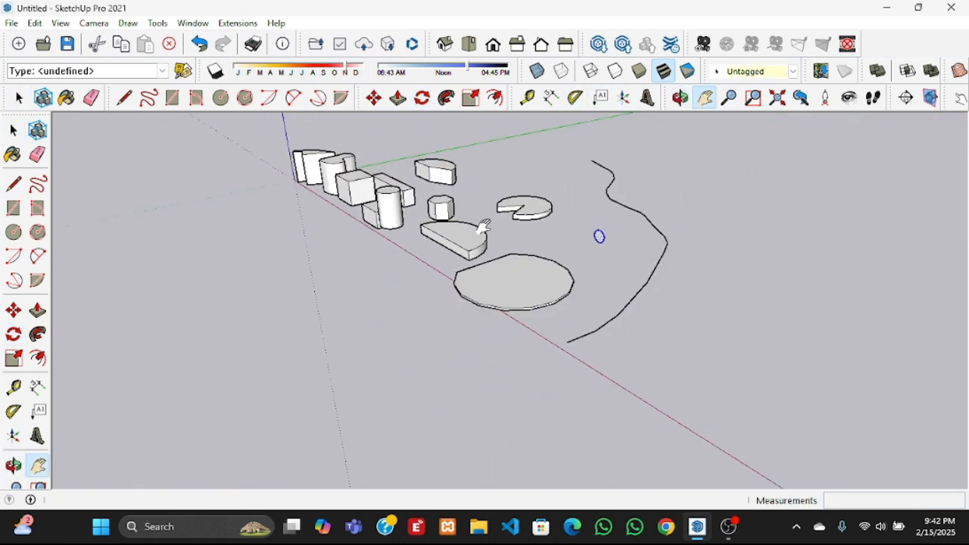
middle_drag(550, 349, 675, 265)
scroll(608, 202, up, 5)
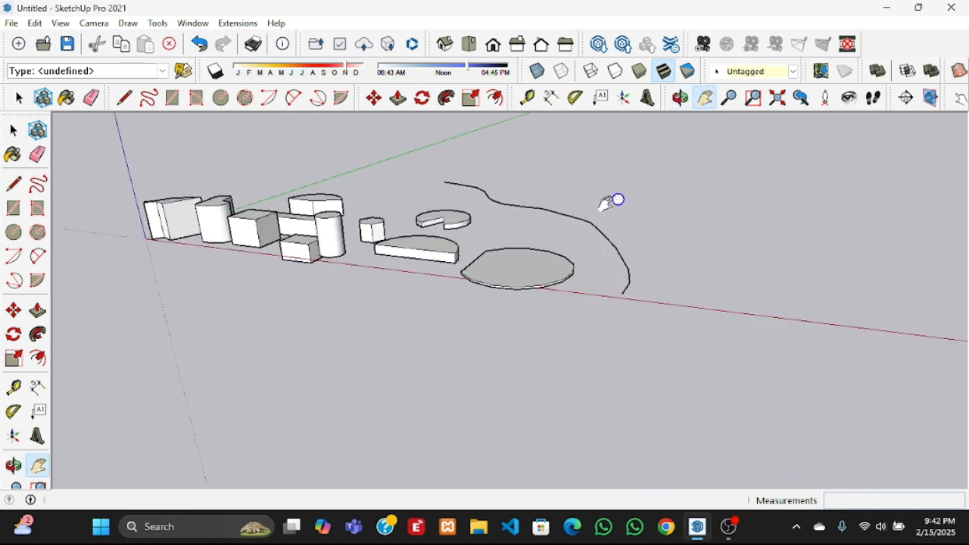
middle_drag(670, 219, 474, 276)
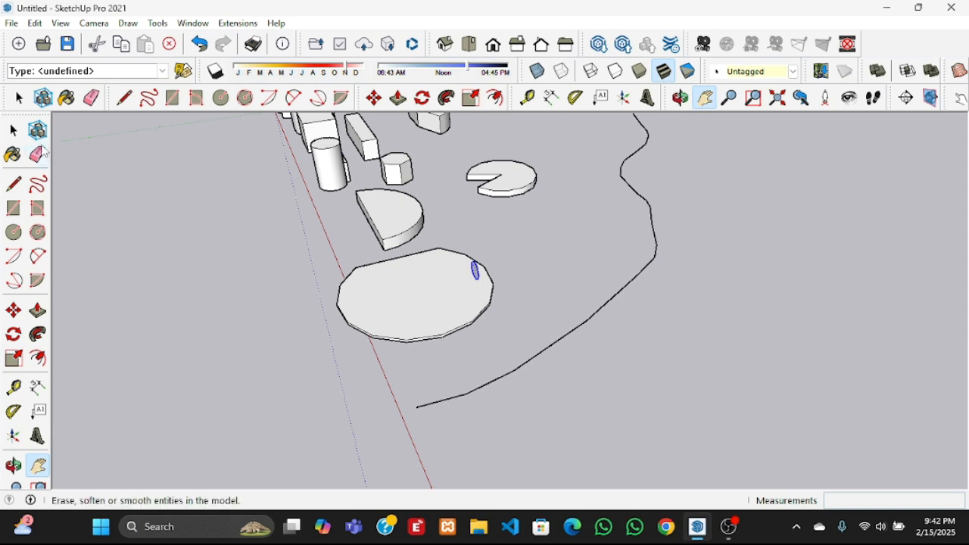
Deselect the upright circle, check its position from both sides of the curve, and select the whole circle again
click(13, 130)
middle_drag(293, 391, 559, 399)
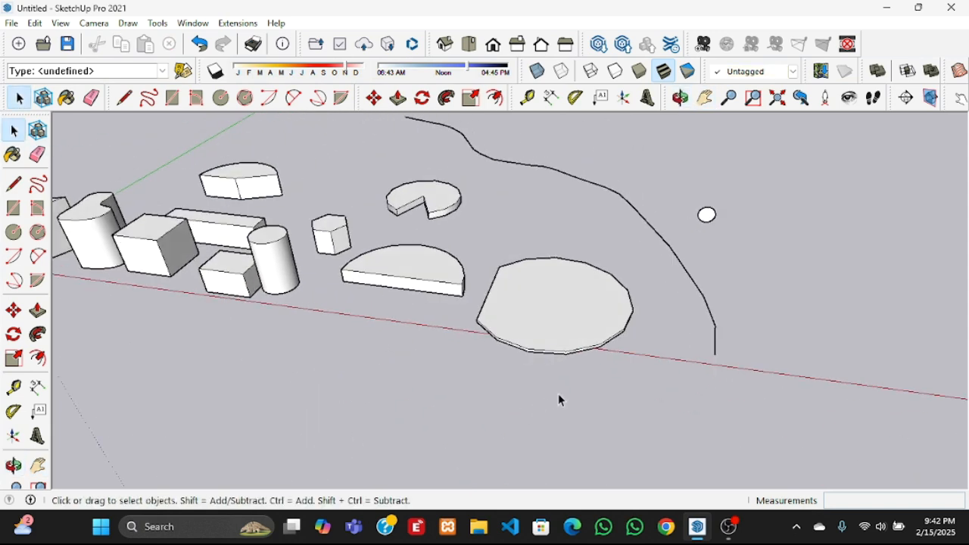
middle_drag(708, 276, 421, 243)
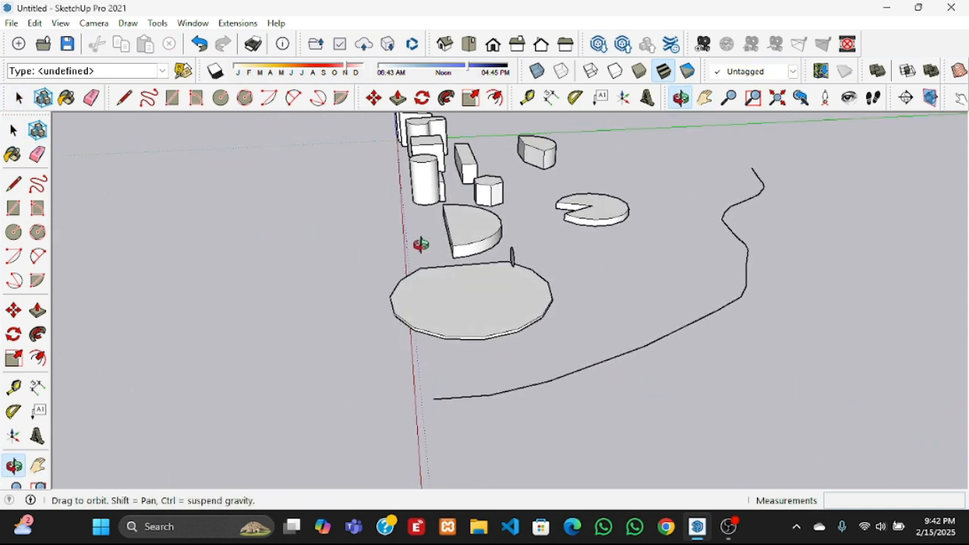
middle_drag(513, 260, 355, 242)
scroll(357, 245, up, 3)
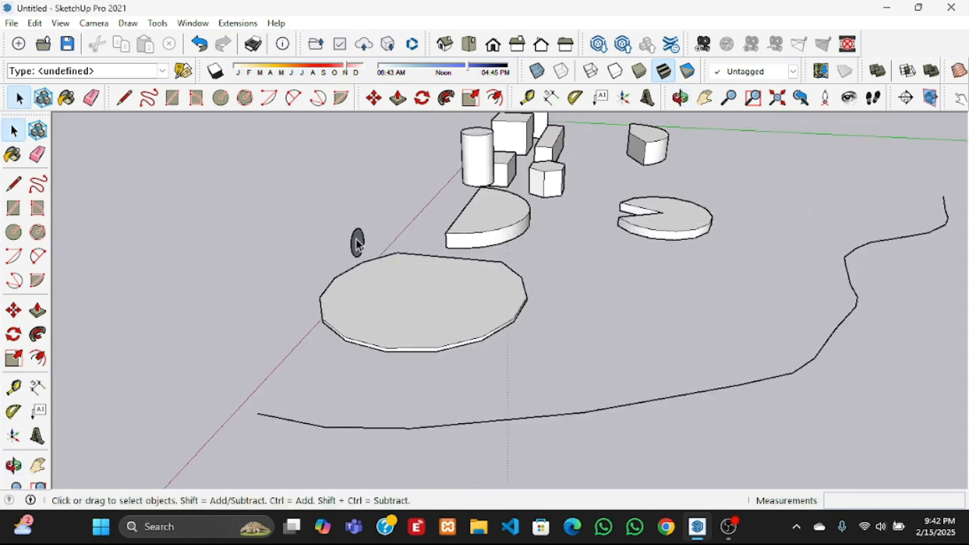
scroll(369, 250, down, 5)
middle_drag(307, 310, 708, 293)
scroll(715, 265, up, 2)
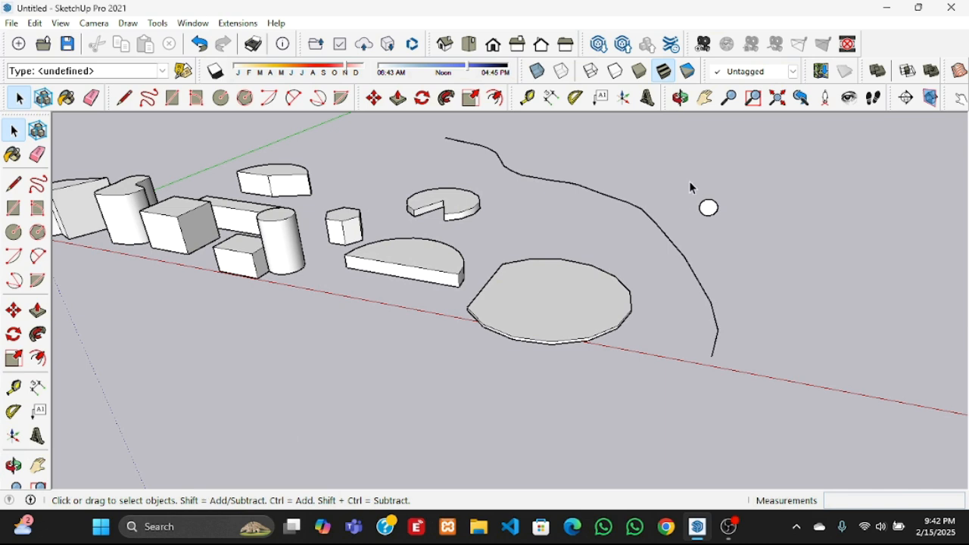
drag(752, 237, 782, 267)
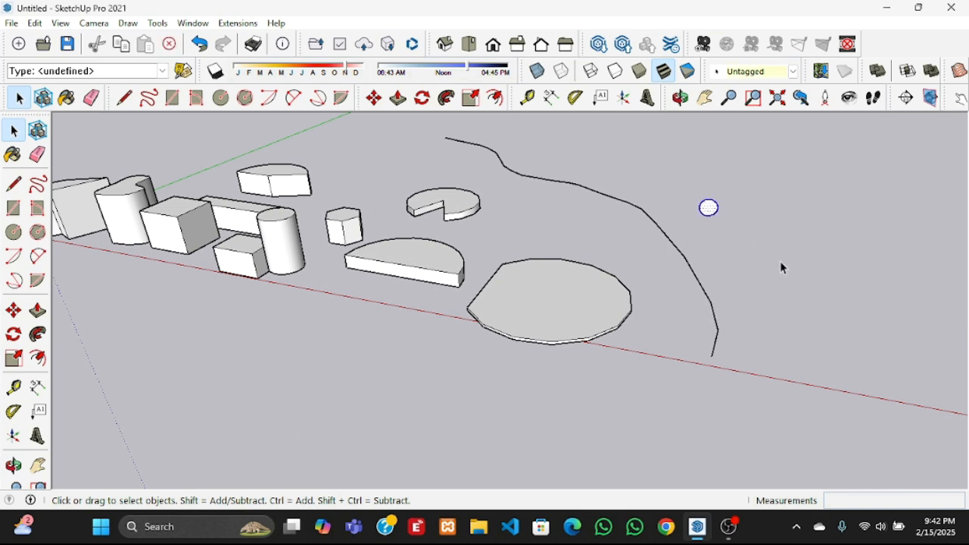
Move the upright circle down along the blue axis by about 38 m, bringing it near ground level beside the curve
click(374, 98)
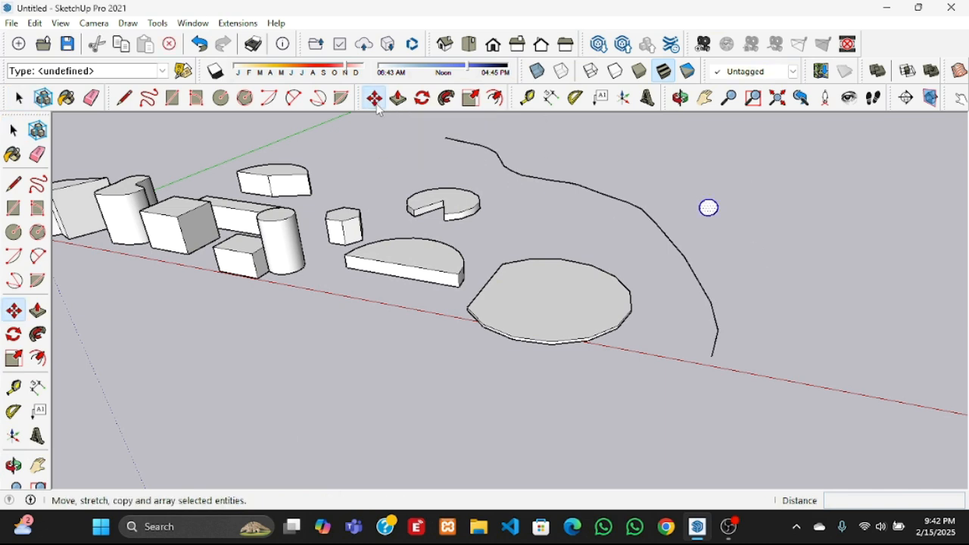
click(708, 217)
middle_drag(684, 352, 681, 274)
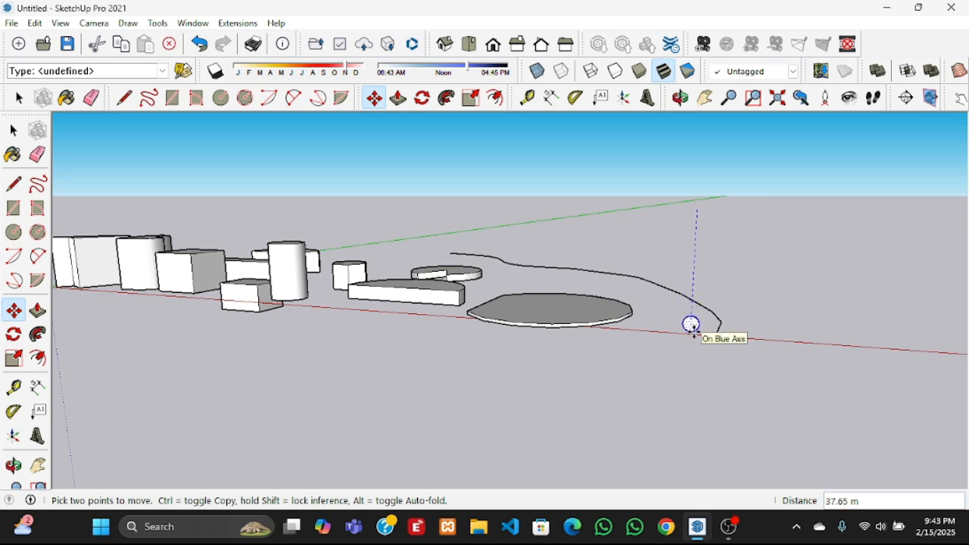
click(692, 321)
Raise the upright circle about 3.35 m along the blue axis so its lower edge rests at ground level
middle_drag(638, 363, 616, 335)
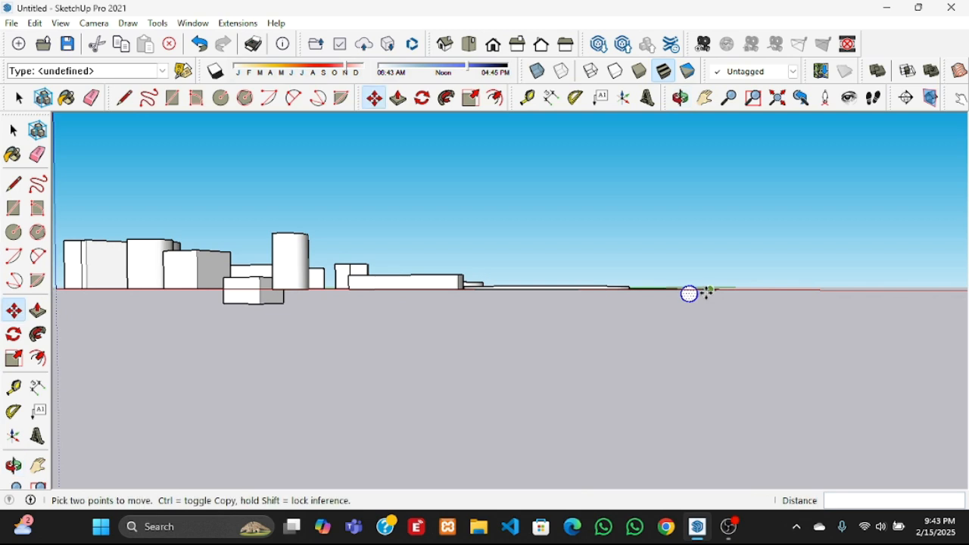
scroll(704, 294, up, 4)
middle_drag(703, 296, 729, 315)
scroll(729, 313, up, 3)
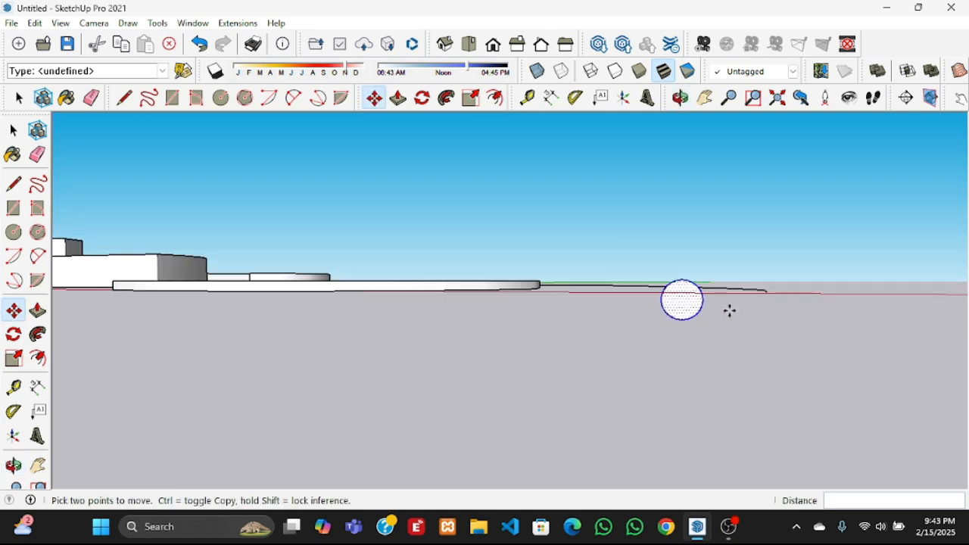
click(679, 324)
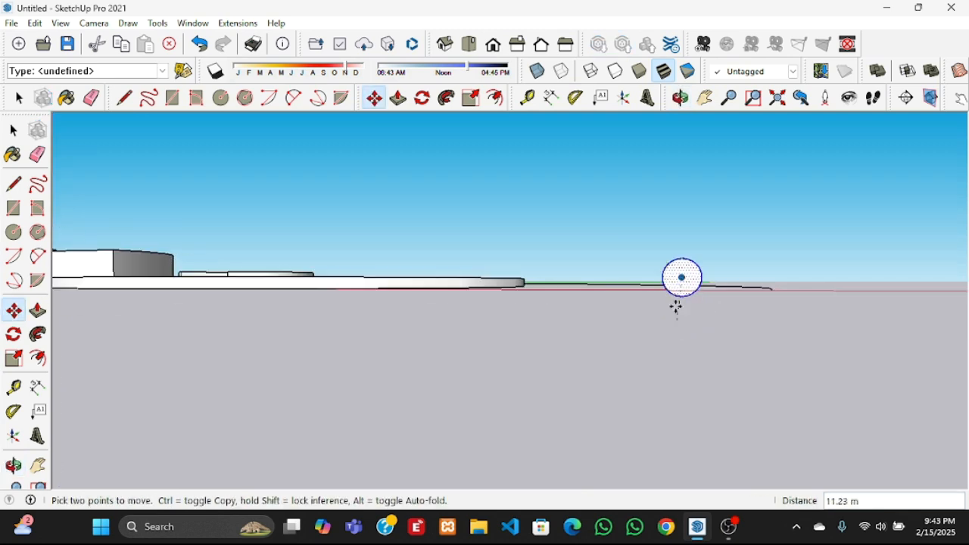
key(Escape)
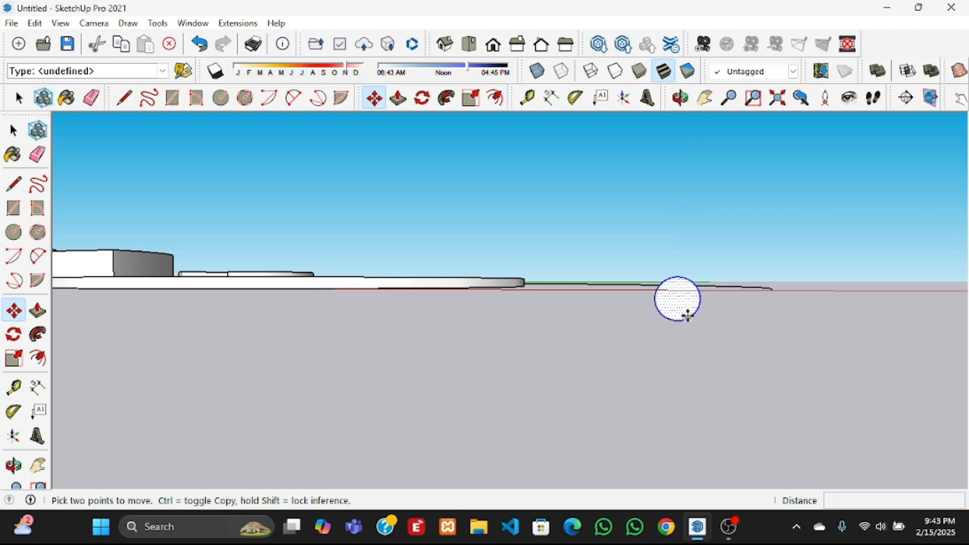
click(678, 280)
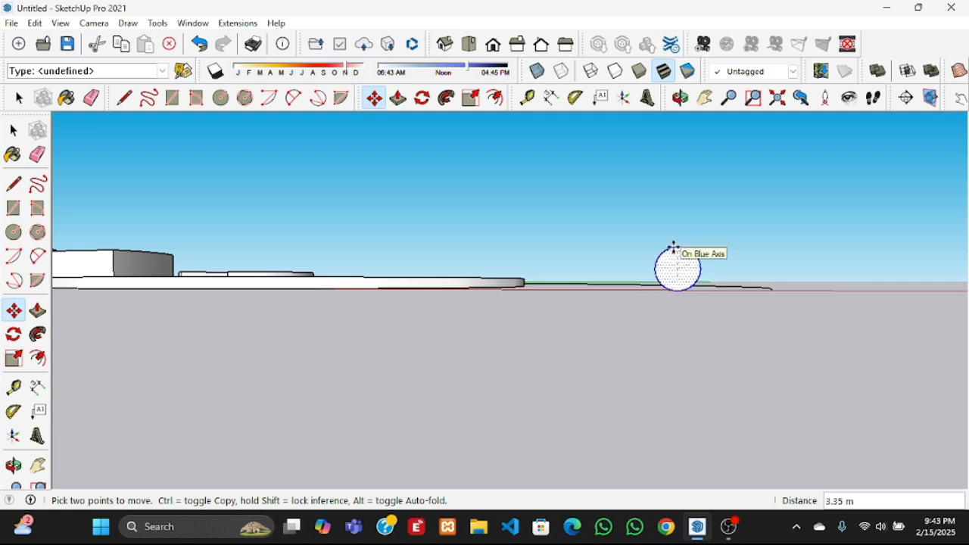
click(673, 246)
Move the upright circle along the green axis until it stands beside the near end of the freehand curve
middle_drag(653, 292, 456, 363)
scroll(606, 260, down, 3)
middle_drag(599, 301, 497, 406)
scroll(352, 385, up, 5)
middle_drag(419, 428, 517, 360)
click(558, 335)
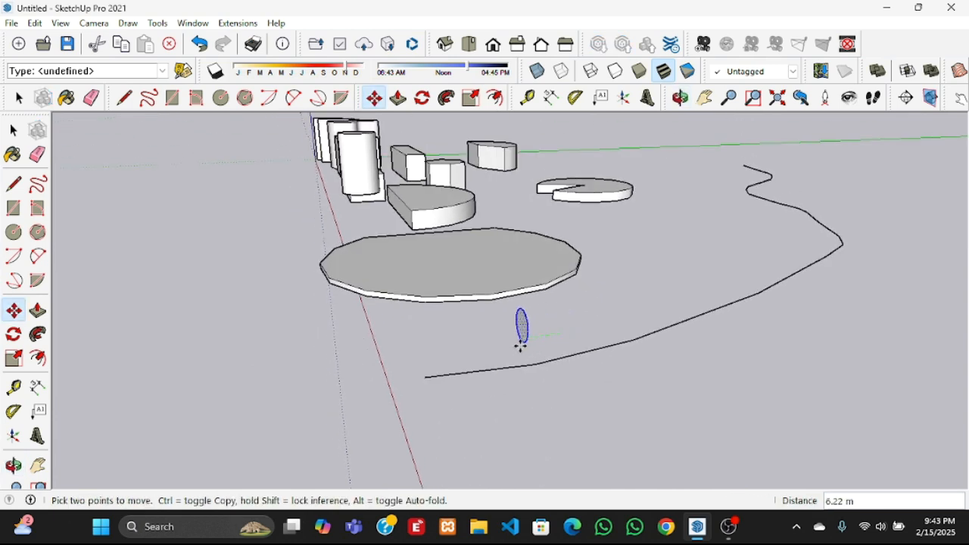
click(416, 355)
middle_drag(395, 389, 462, 338)
scroll(305, 280, down, 3)
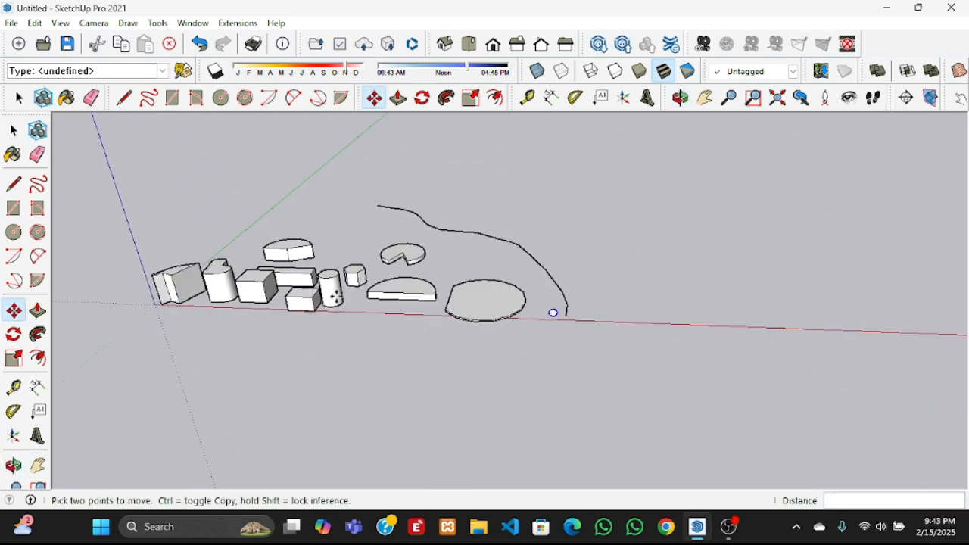
Select the whole freehand curve as the path and sweep the upright circle's face along it with Follow Me
click(14, 130)
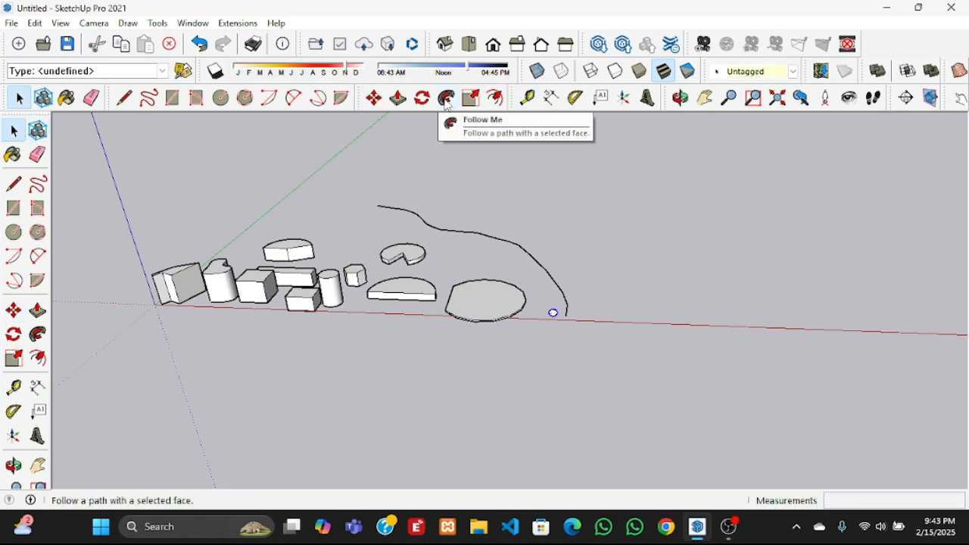
scroll(542, 309, up, 3)
middle_drag(529, 298, 548, 292)
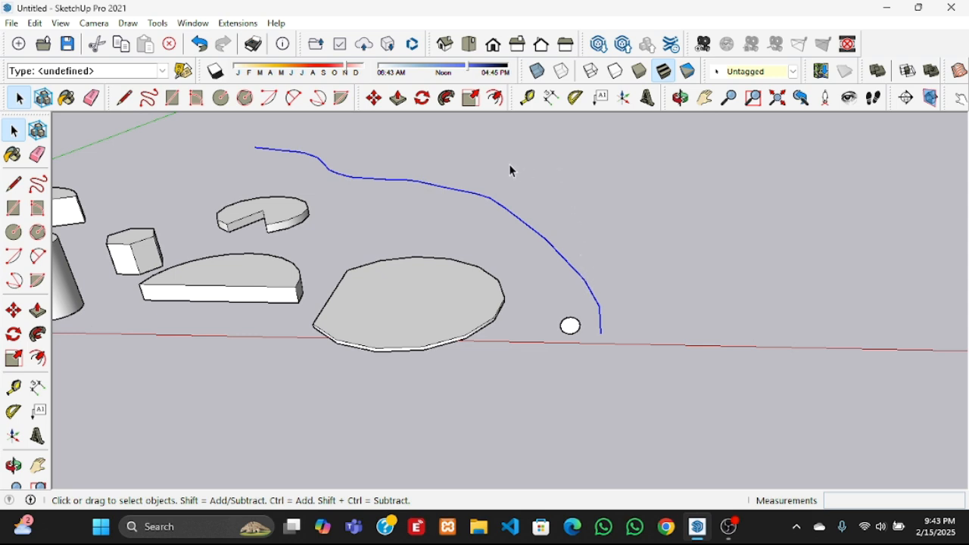
click(448, 99)
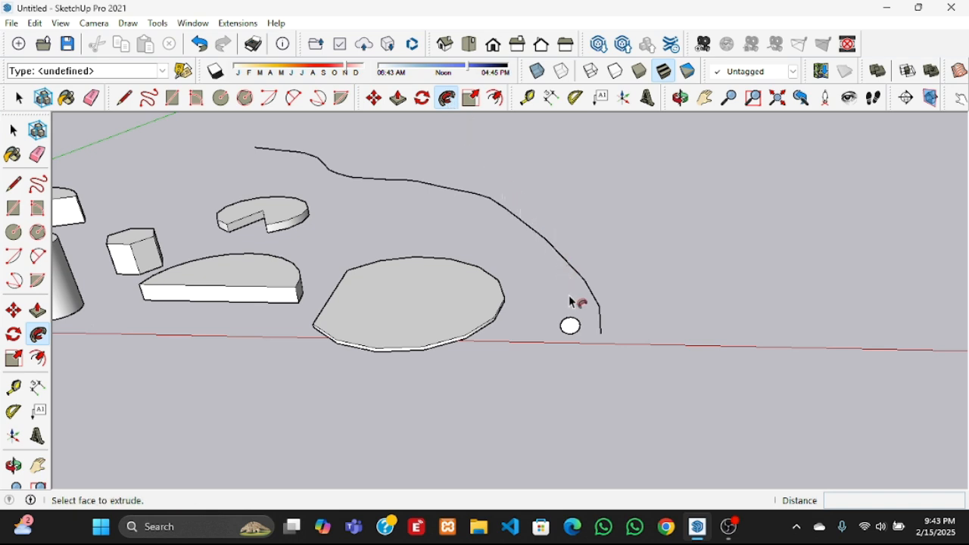
click(575, 328)
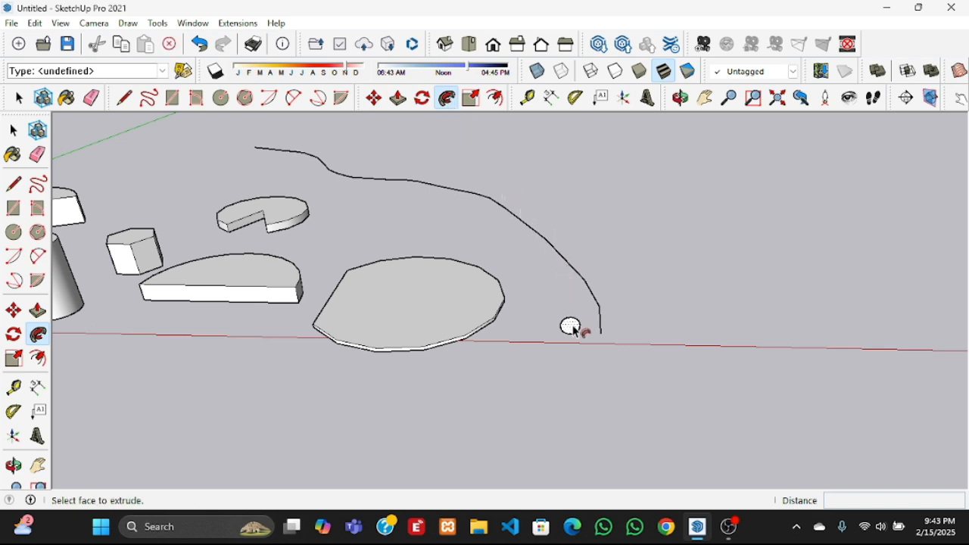
click(575, 331)
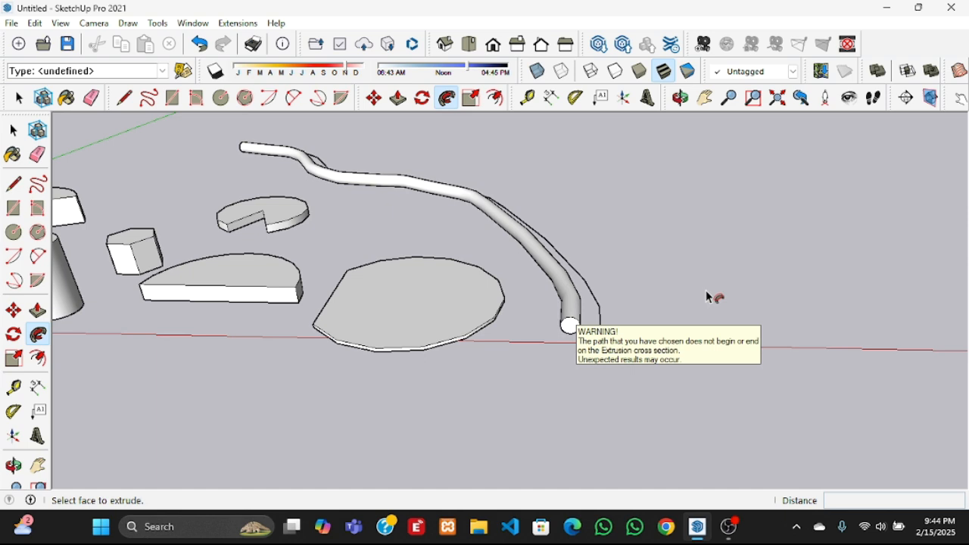
Examine the swept pipe from both ends and along its length, comparing its course with the freehand path
middle_drag(656, 296, 405, 294)
scroll(371, 325, up, 4)
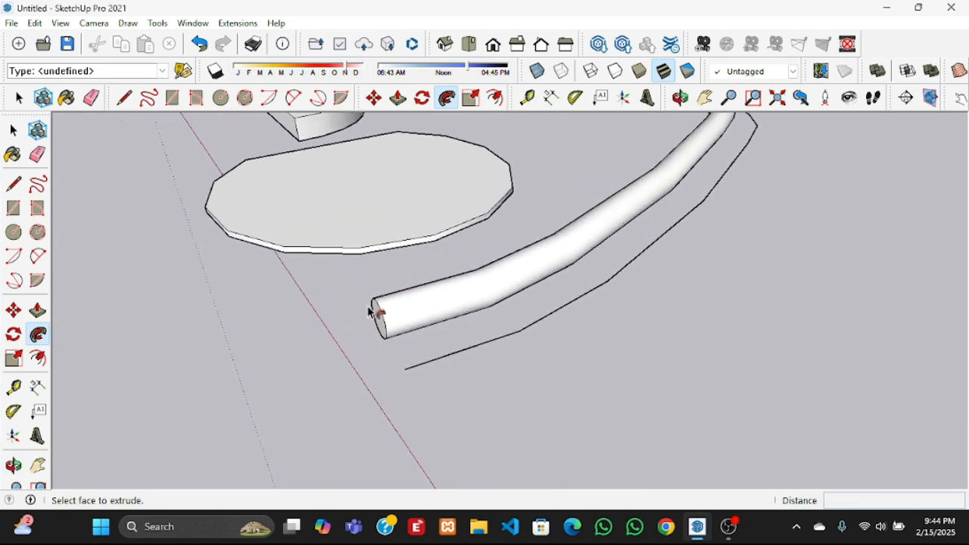
scroll(314, 371, down, 3)
middle_drag(533, 338, 270, 335)
middle_drag(724, 217, 378, 219)
scroll(353, 195, down, 5)
scroll(517, 277, up, 4)
middle_drag(515, 272, 701, 247)
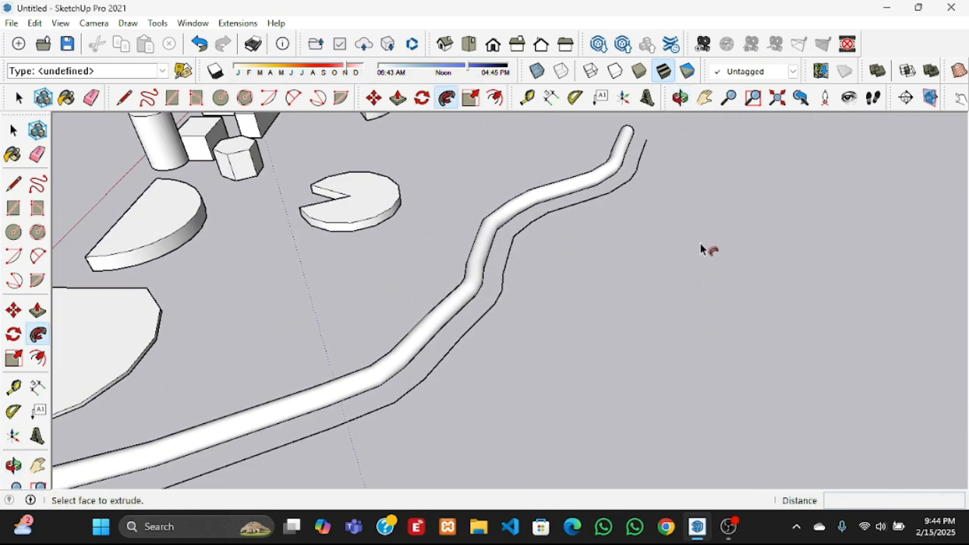
scroll(728, 192, down, 3)
middle_drag(728, 193, 883, 290)
scroll(703, 324, up, 2)
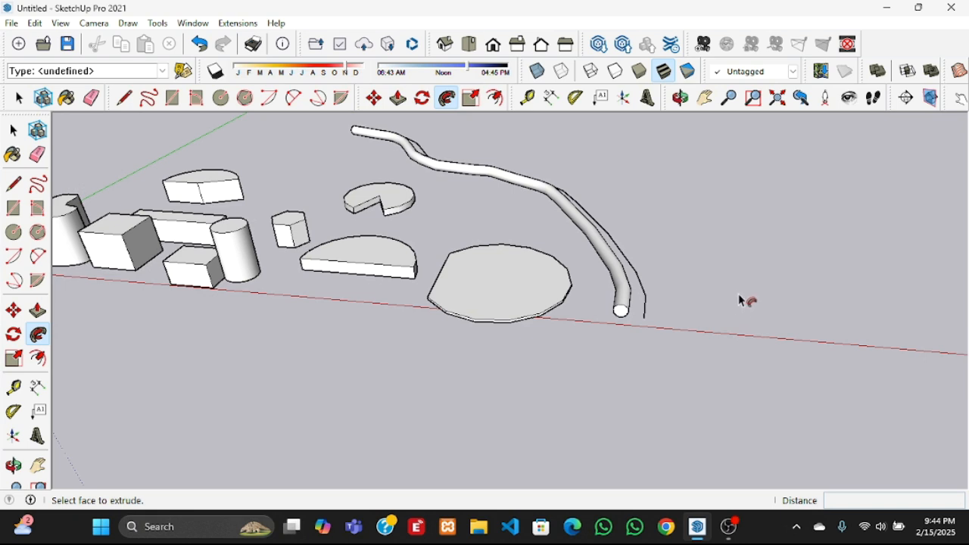
middle_drag(738, 305, 603, 318)
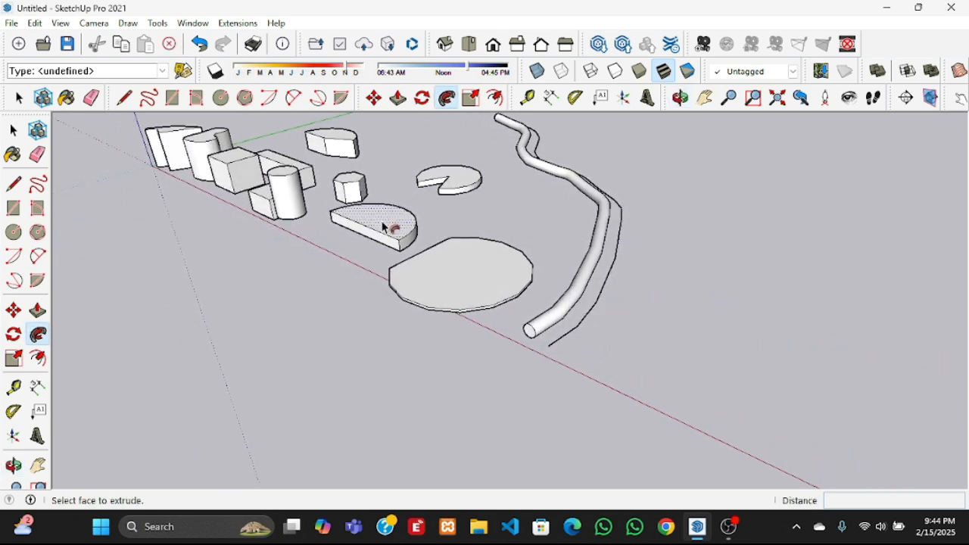
Delete the leftover freehand path curve beside the swept pipe
click(13, 130)
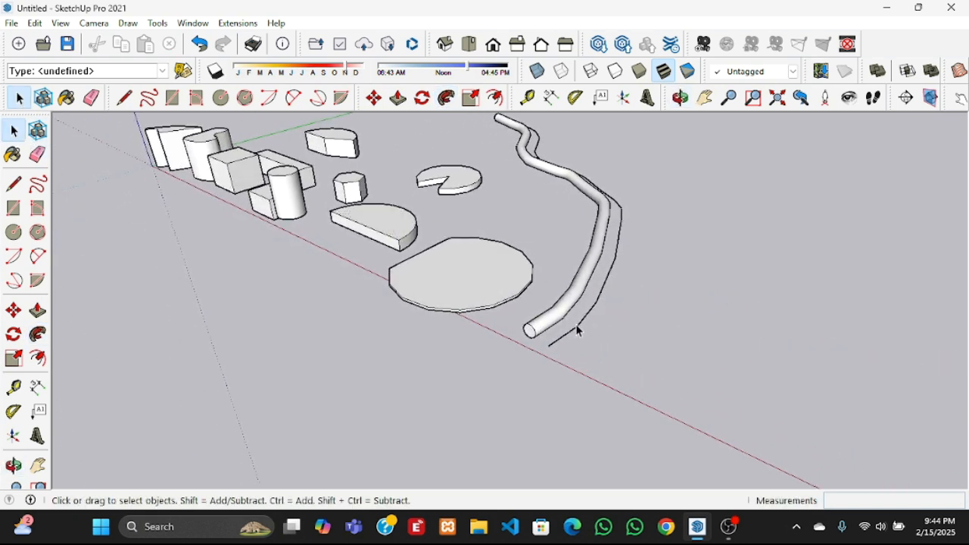
key(Delete)
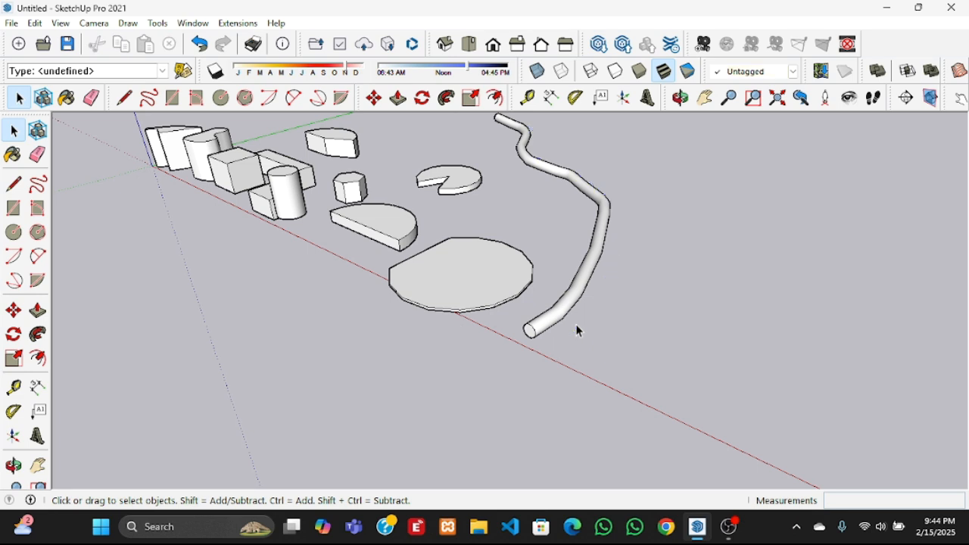
scroll(579, 331, down, 3)
middle_drag(578, 331, 722, 353)
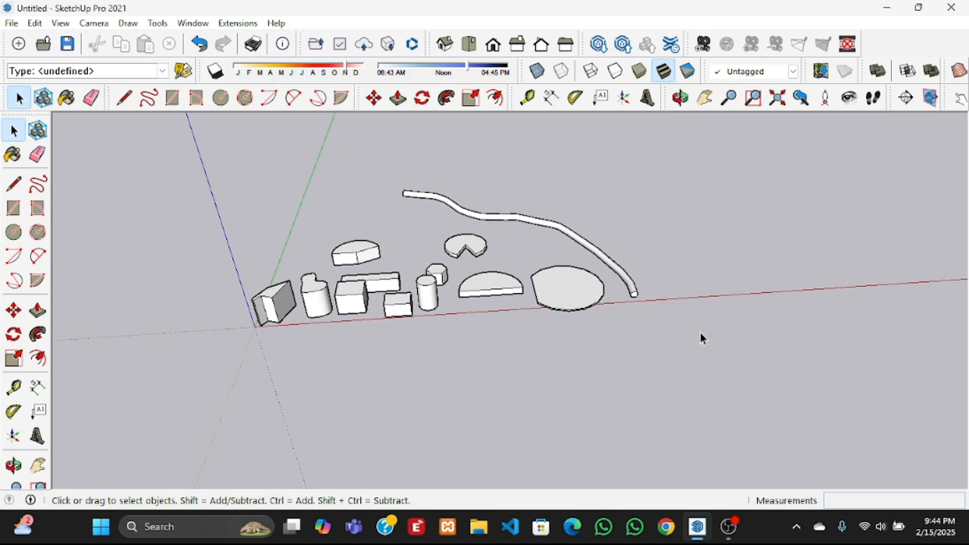
Try to scale the small box beside the cylinder uniformly from one corner of its bounding frame
click(472, 106)
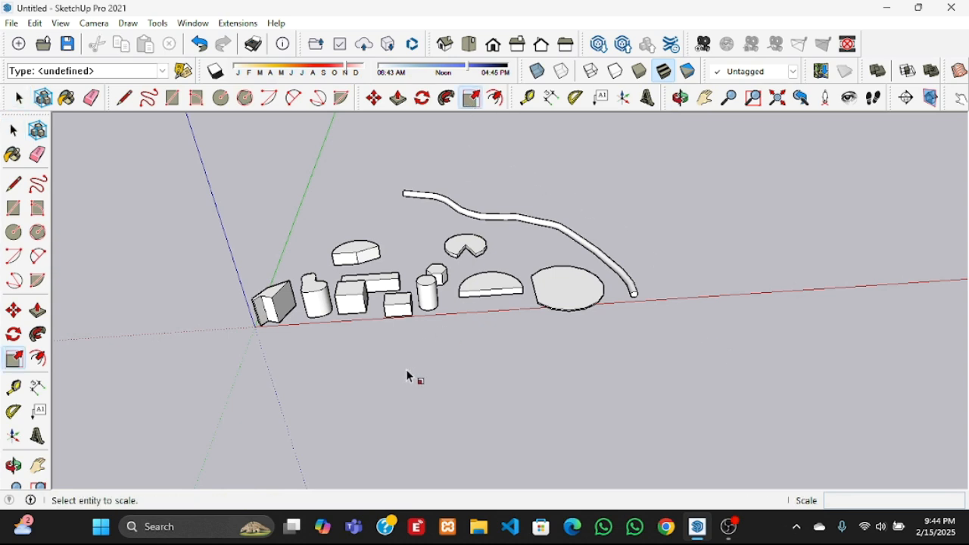
scroll(411, 310, up, 2)
scroll(411, 310, up, 3)
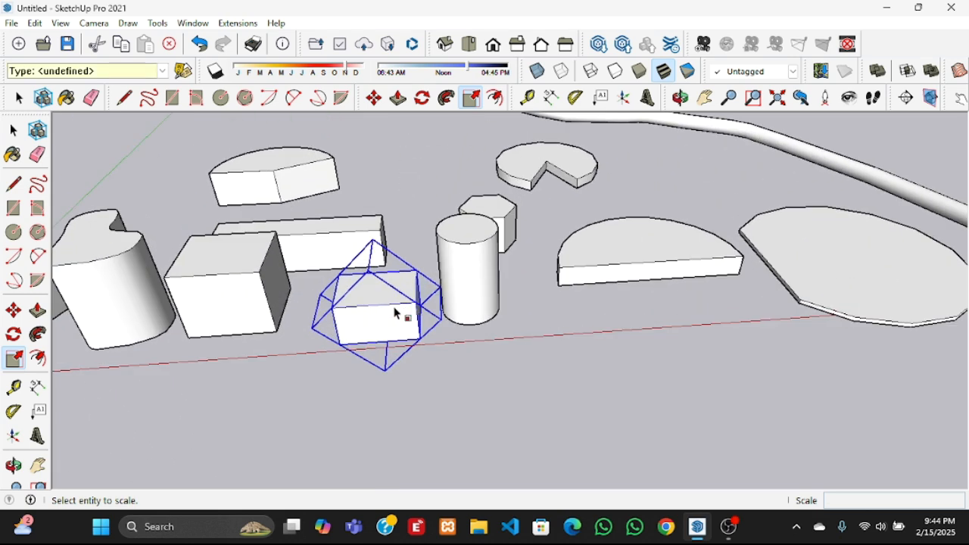
click(401, 316)
scroll(401, 318, up, 2)
scroll(385, 343, up, 1)
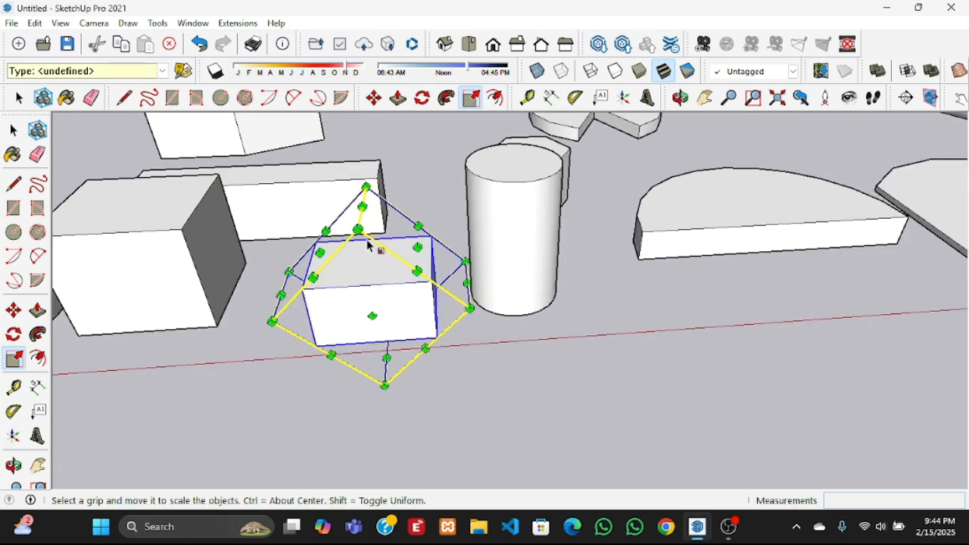
mouse_move(358, 228)
mouse_down()
mouse_move(336, 145)
mouse_move(341, 188)
mouse_move(367, 224)
mouse_up()
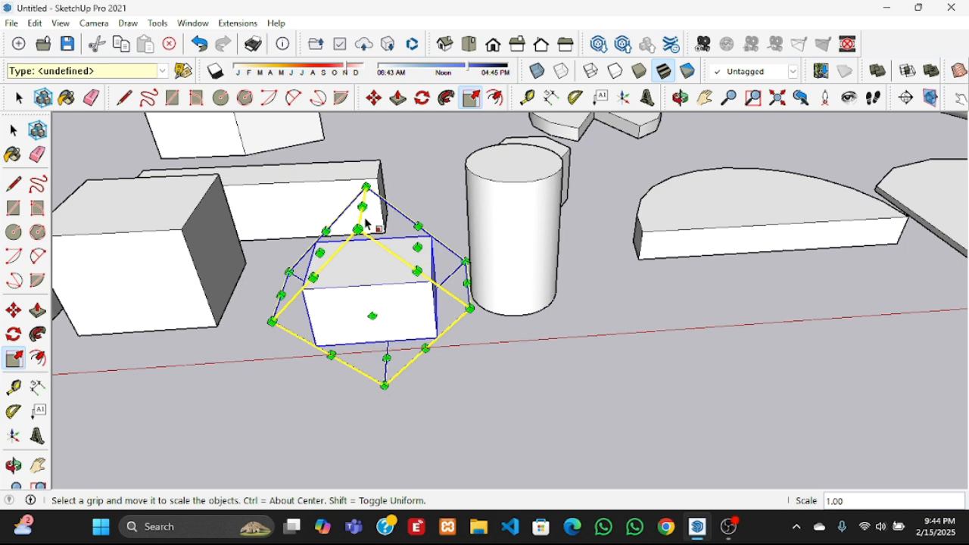
click(290, 308)
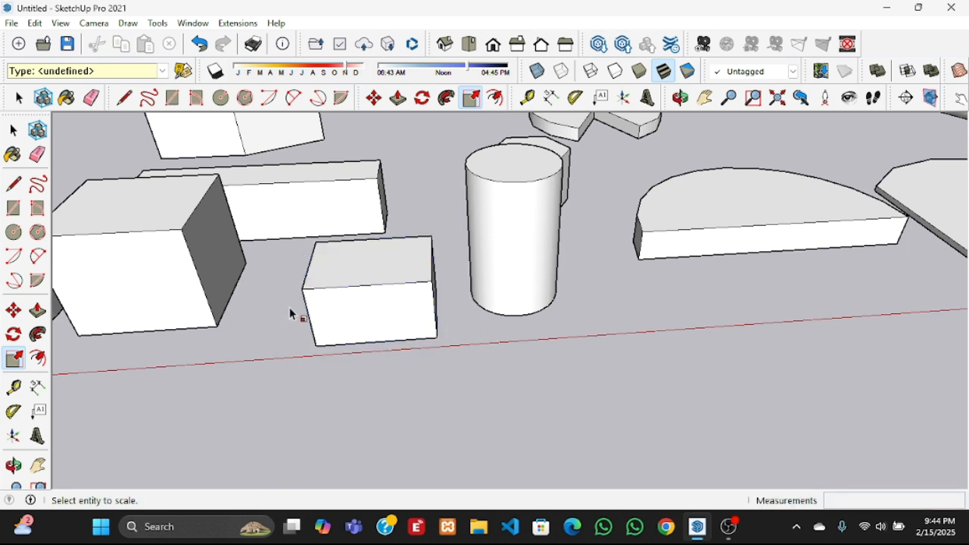
Offset the edge of the cylinder's top face inward by about 1.67 m to form a concentric inner circle
click(497, 99)
scroll(565, 336, down, 5)
middle_drag(565, 352, 557, 421)
scroll(543, 306, up, 5)
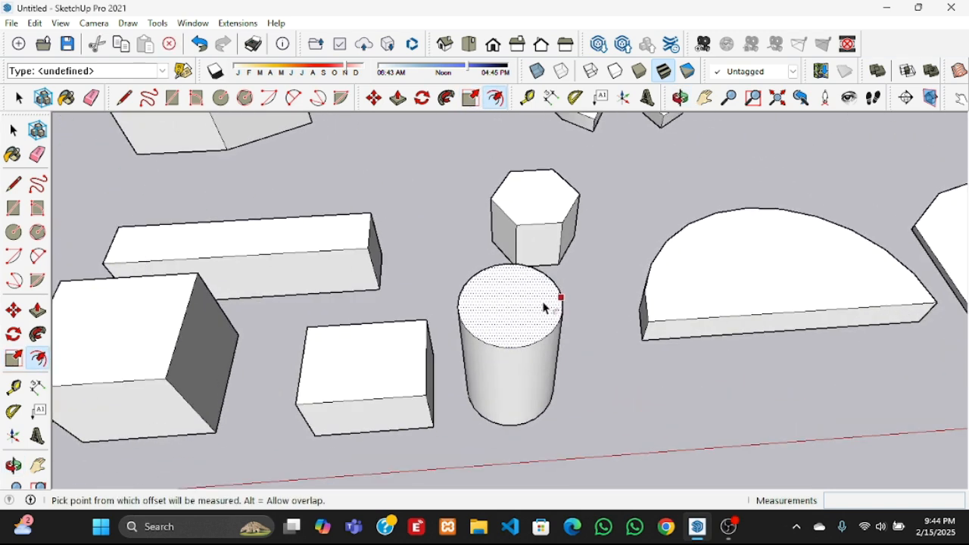
scroll(543, 307, up, 2)
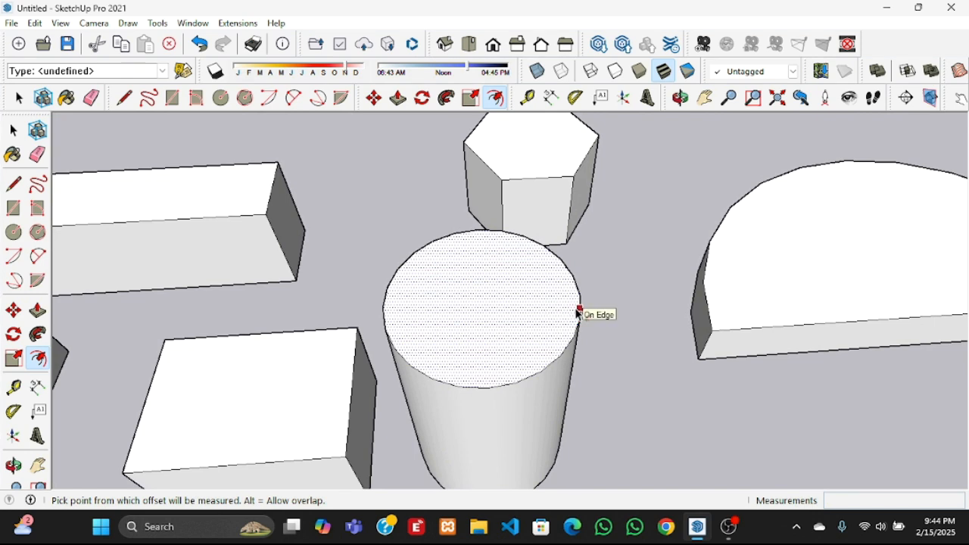
middle_drag(523, 368, 479, 342)
click(483, 355)
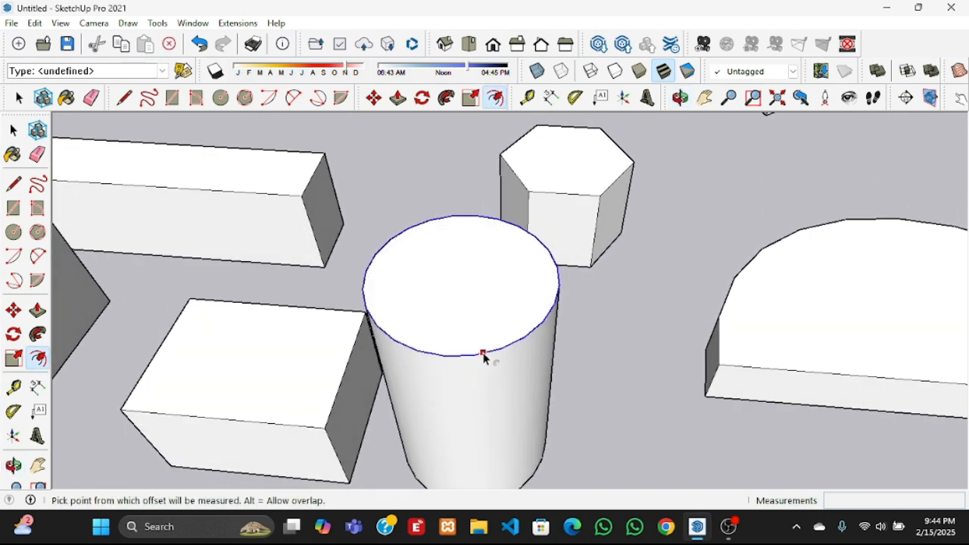
click(483, 355)
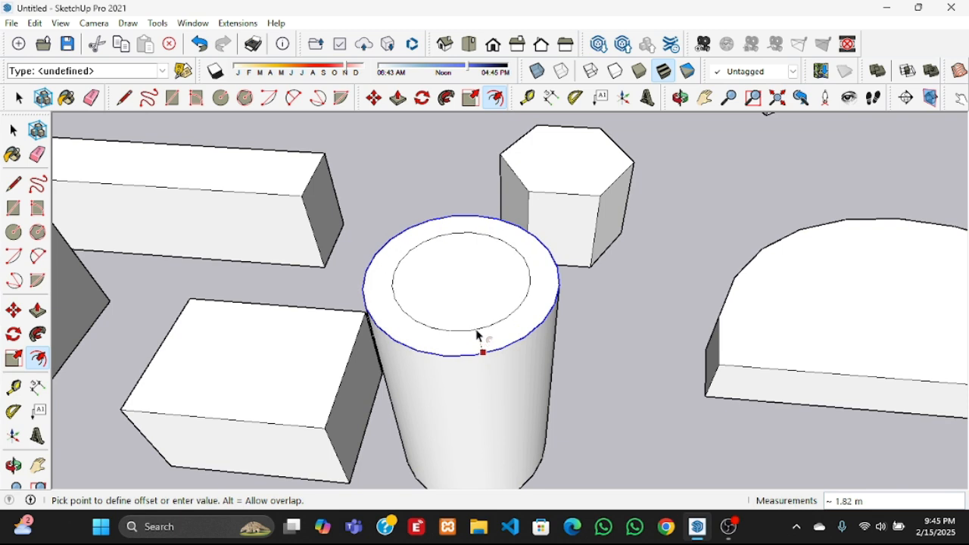
click(477, 337)
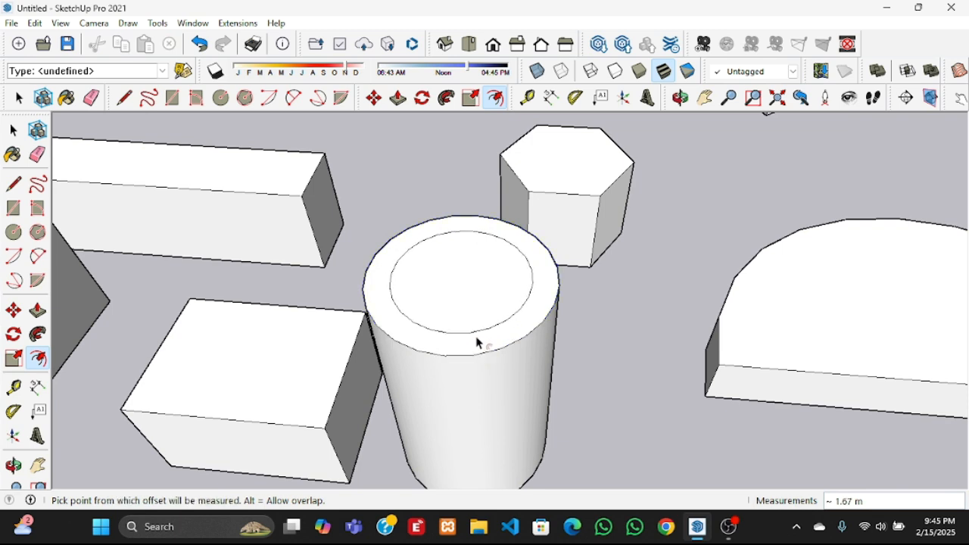
Push/Pull the outer ring on the cylinder's top face upward by about 2.97 m, leaving a round recess inside
middle_drag(609, 346, 535, 332)
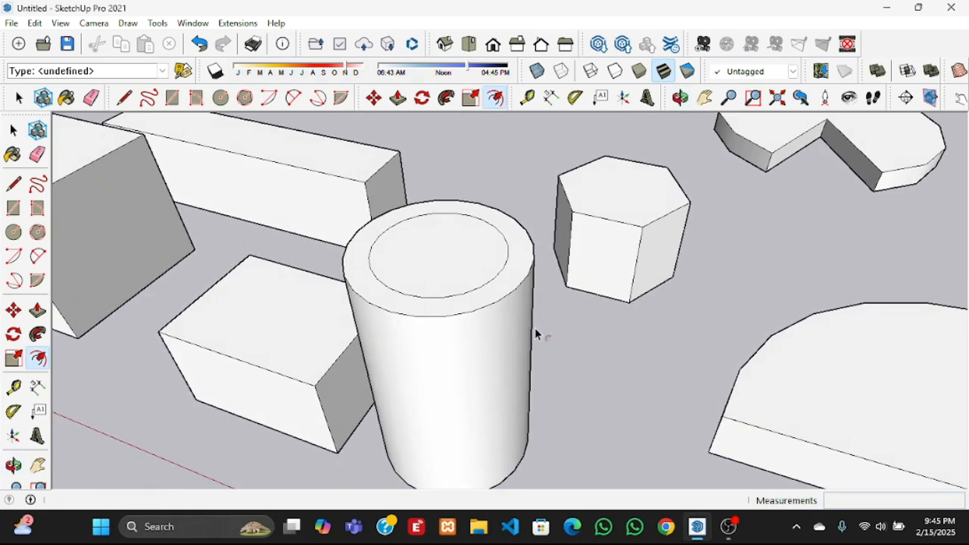
click(399, 99)
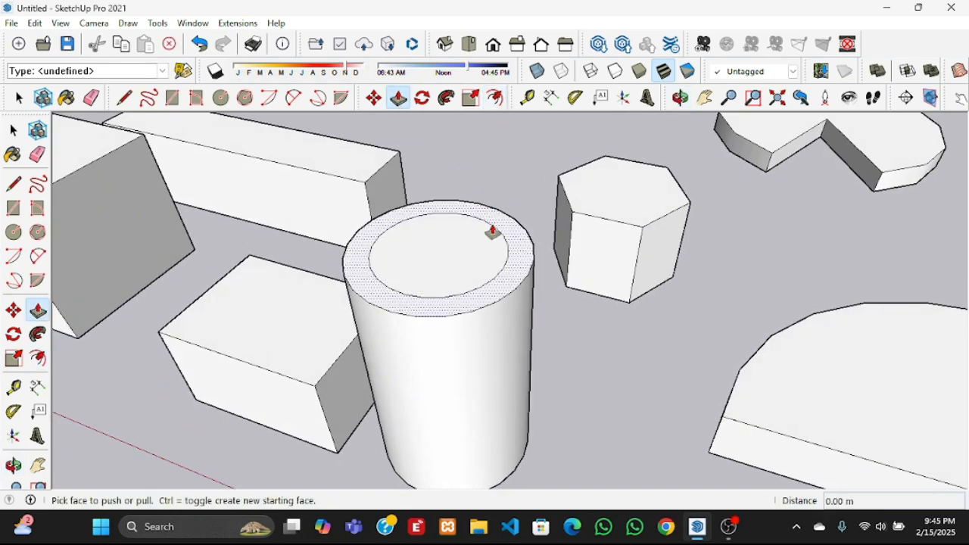
drag(518, 258, 510, 221)
middle_drag(510, 252, 897, 366)
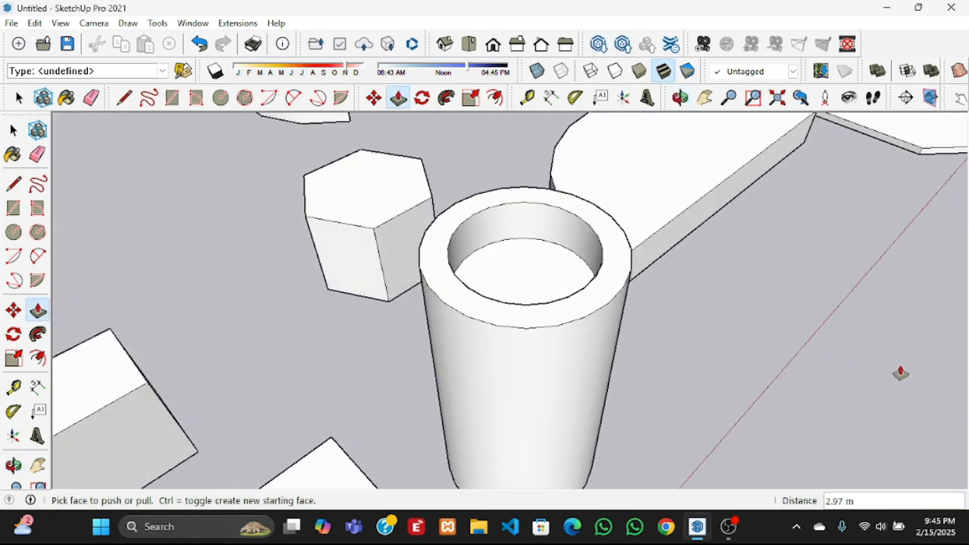
scroll(755, 305, down, 2)
scroll(755, 305, down, 3)
middle_drag(819, 320, 679, 307)
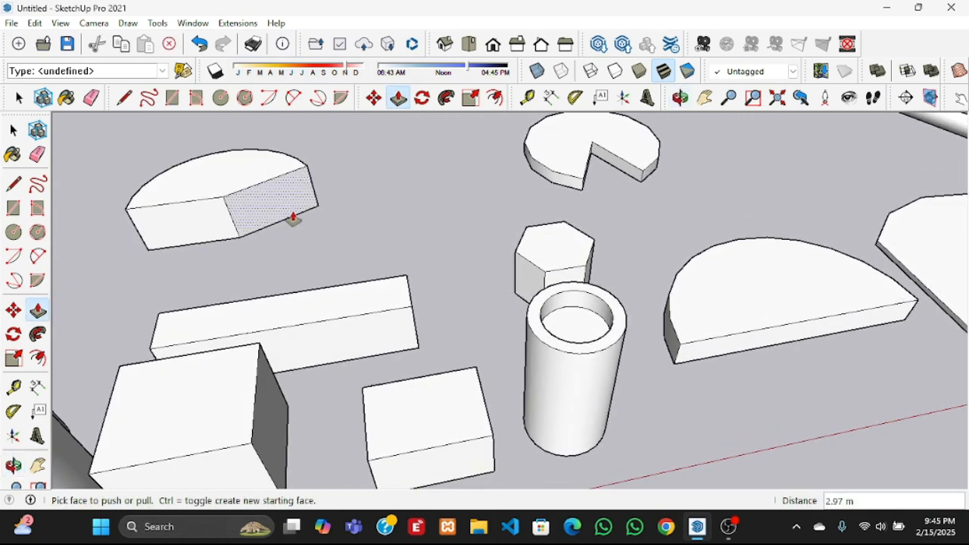
Place a Tape Measure guide line across the large faceted disc, 25.00 m from the midpoint of its straight edge
click(13, 130)
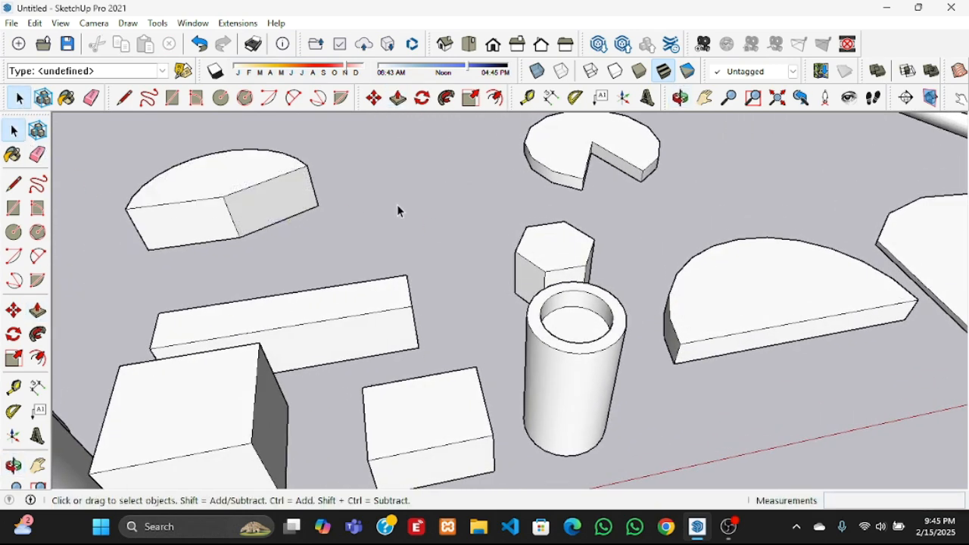
scroll(386, 201, down, 2)
scroll(380, 202, down, 3)
middle_drag(428, 210, 378, 190)
scroll(300, 189, down, 2)
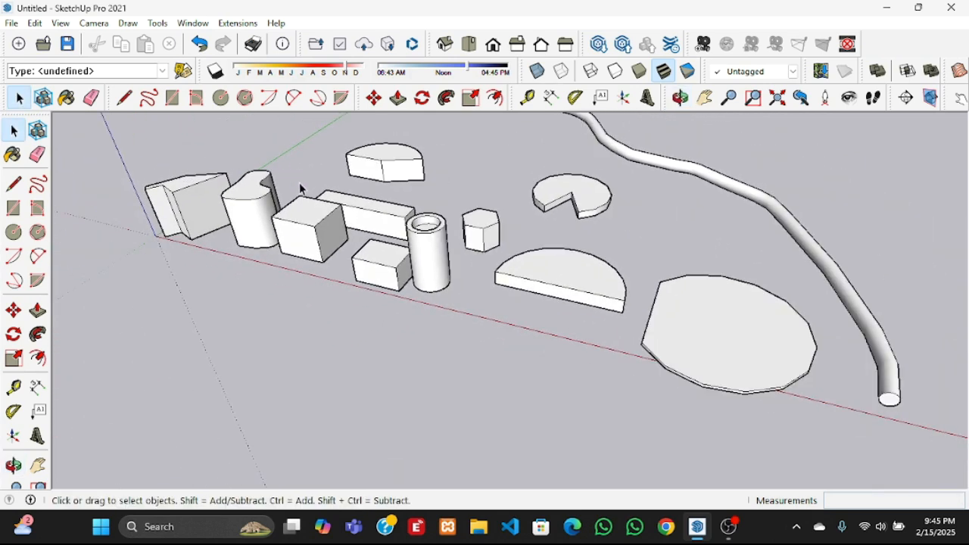
click(528, 98)
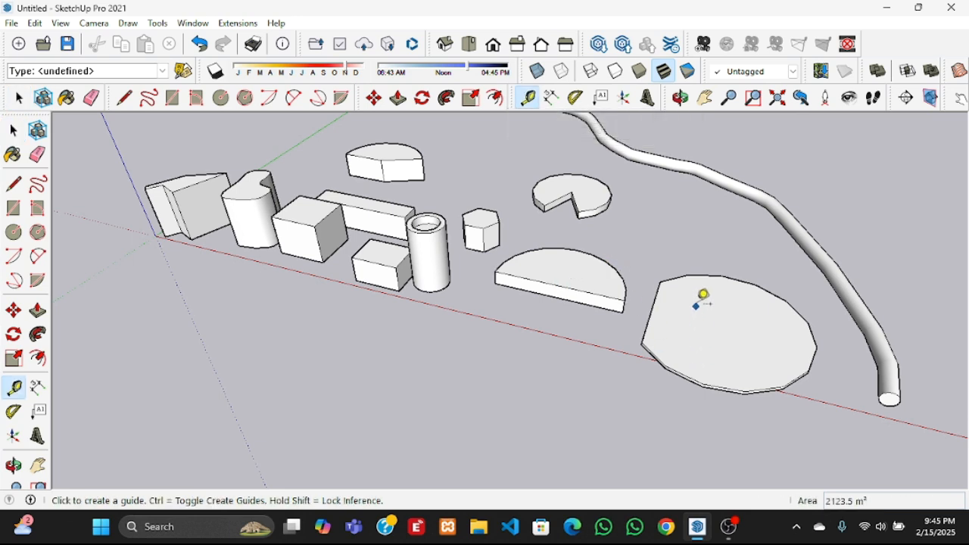
scroll(703, 296, up, 3)
scroll(424, 318, down, 5)
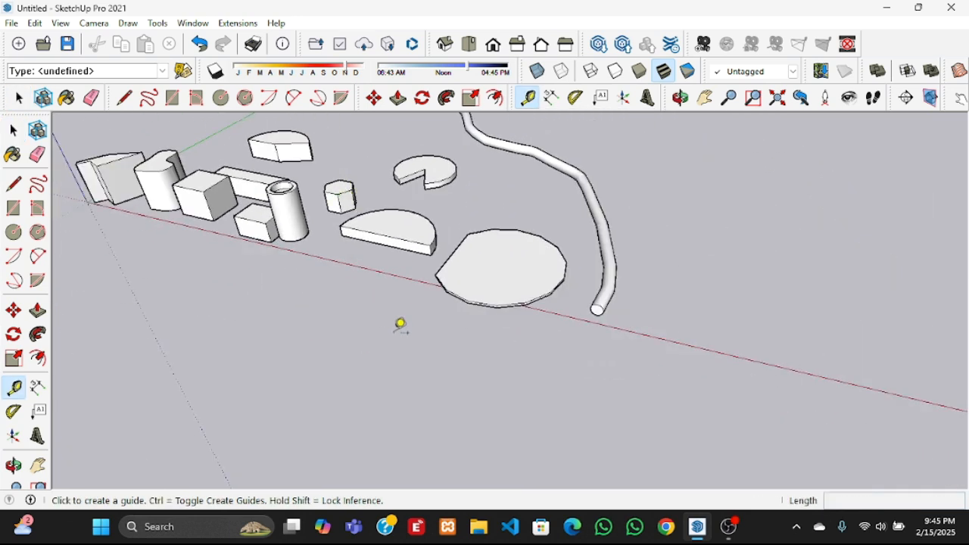
scroll(462, 273, up, 5)
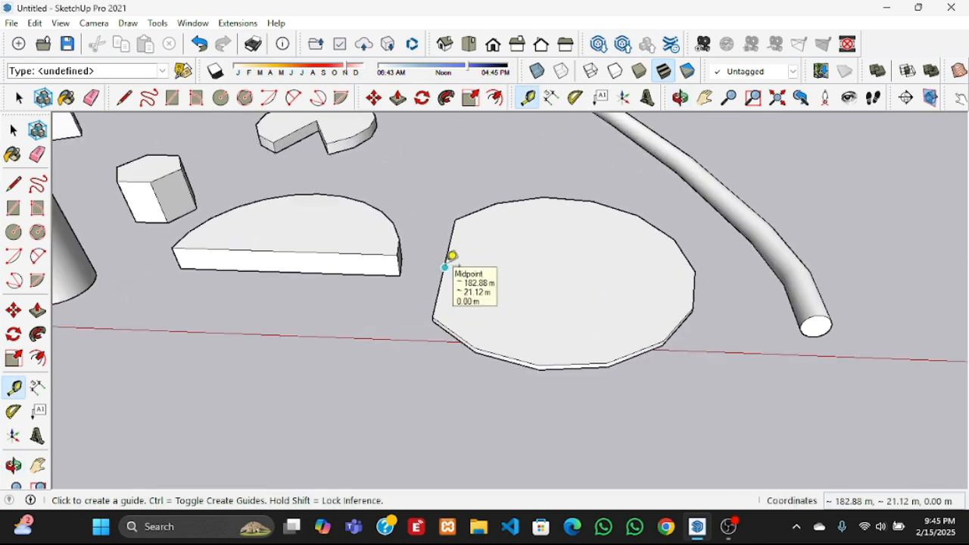
click(445, 266)
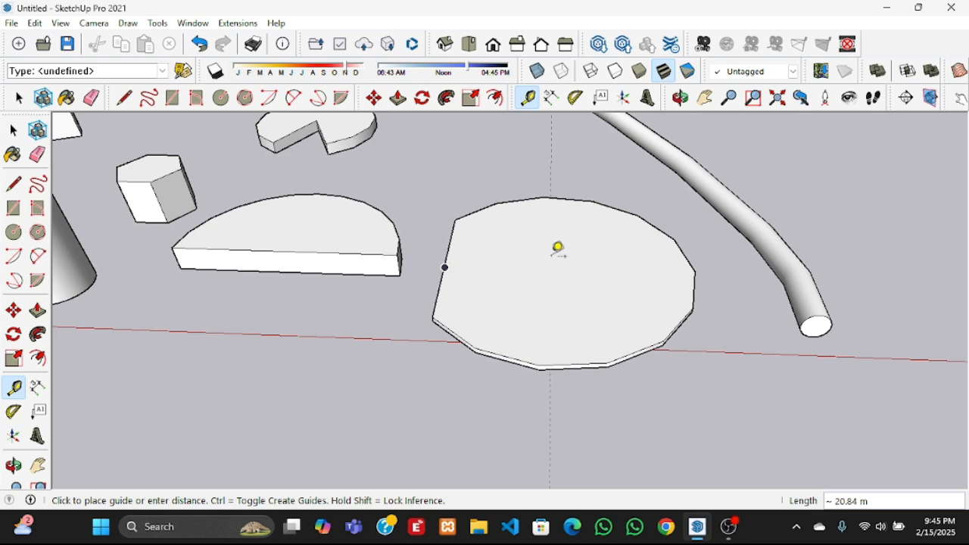
key(Escape)
scroll(443, 297, up, 3)
click(432, 289)
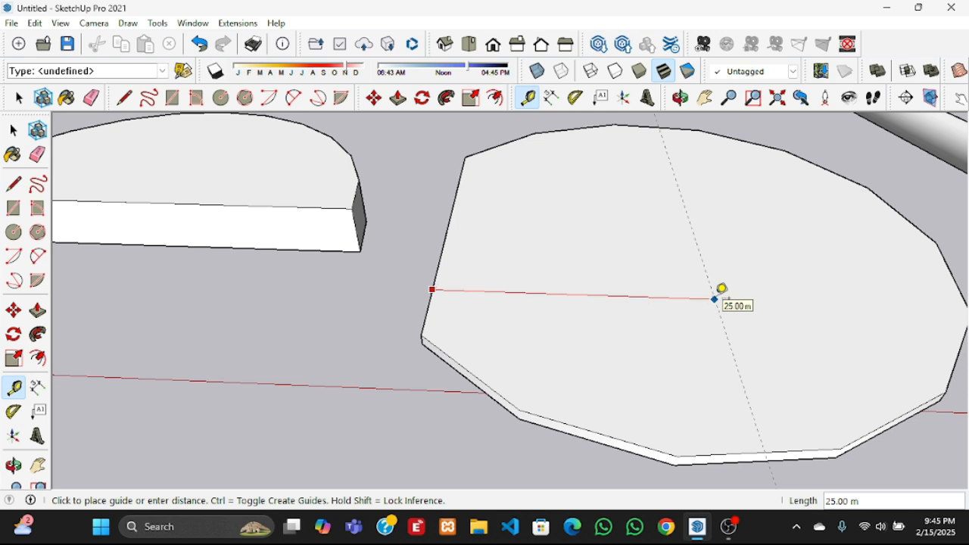
click(715, 298)
scroll(362, 309, down, 6)
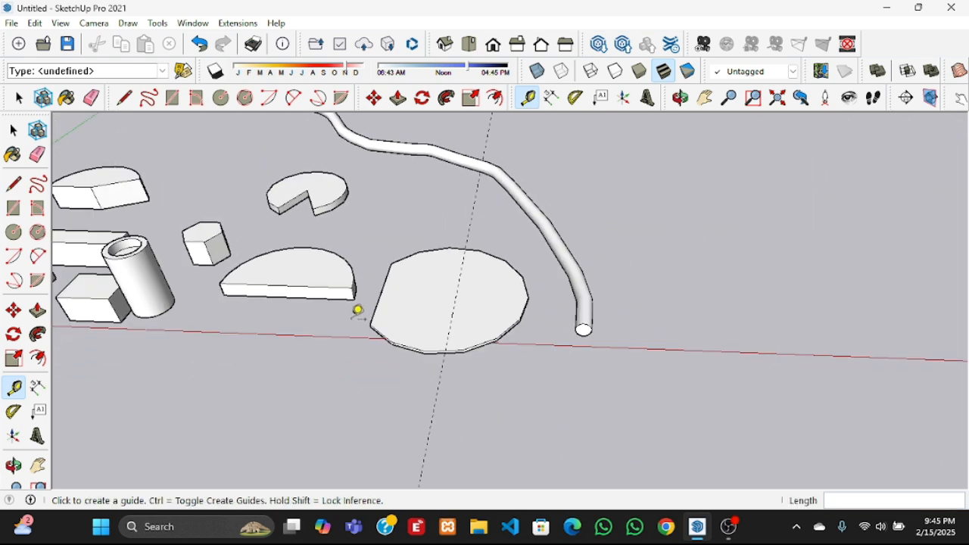
Add another Tape Measure guide line running directly along the straight edge of the large faceted disc
scroll(364, 309, down, 2)
middle_drag(491, 387, 495, 415)
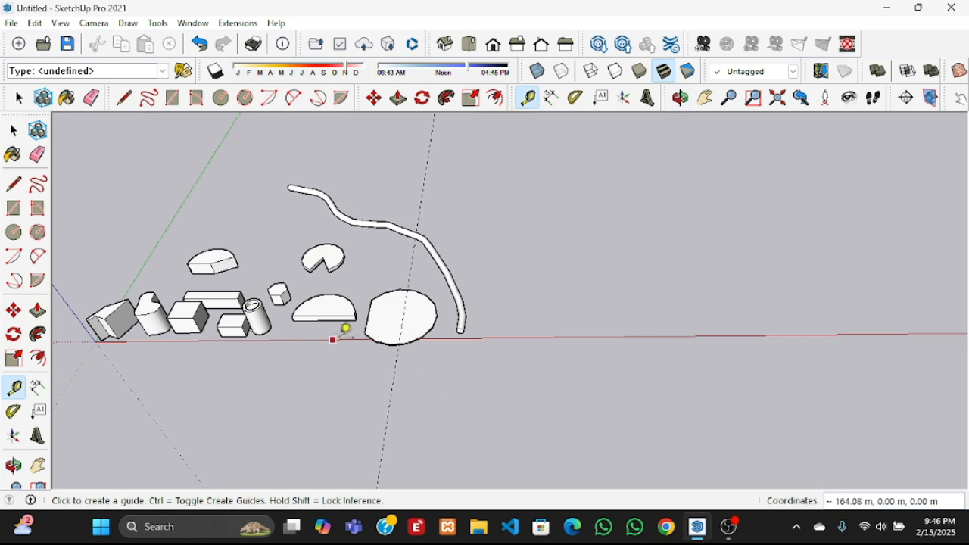
middle_drag(339, 330, 358, 362)
scroll(389, 327, up, 5)
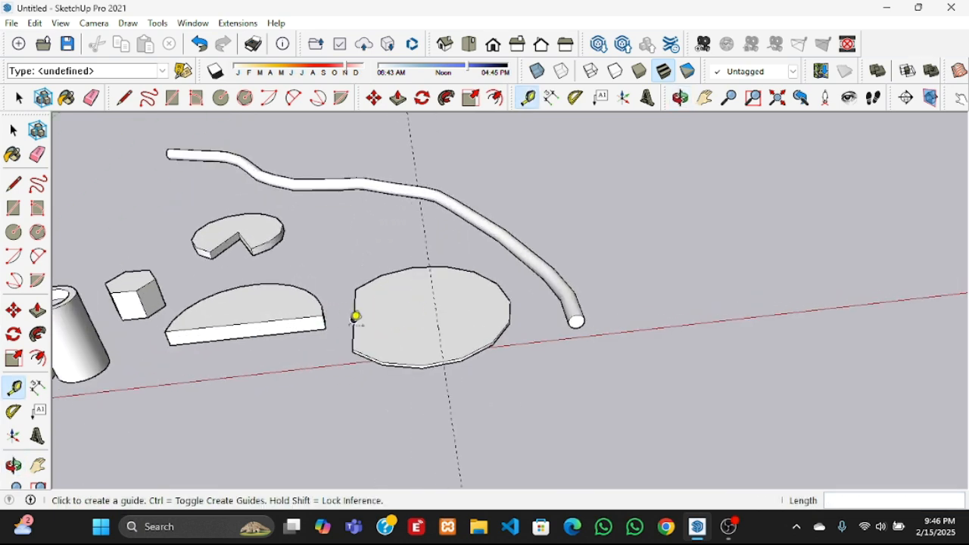
scroll(361, 305, up, 4)
click(342, 299)
click(342, 300)
scroll(341, 301, down, 5)
scroll(338, 295, down, 3)
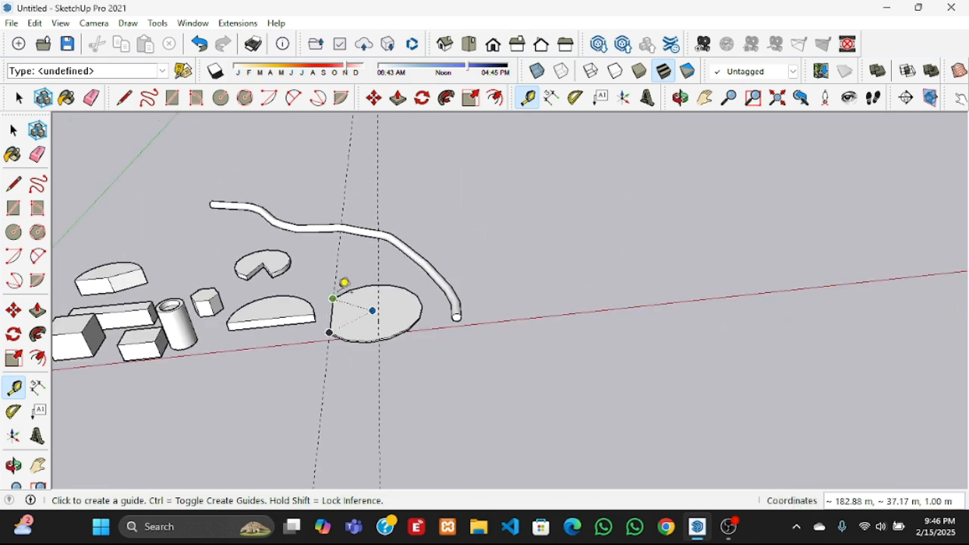
Dimension the straight edge of the large faceted disc between its two end points, placing the dimension over the top face
scroll(350, 312, up, 3)
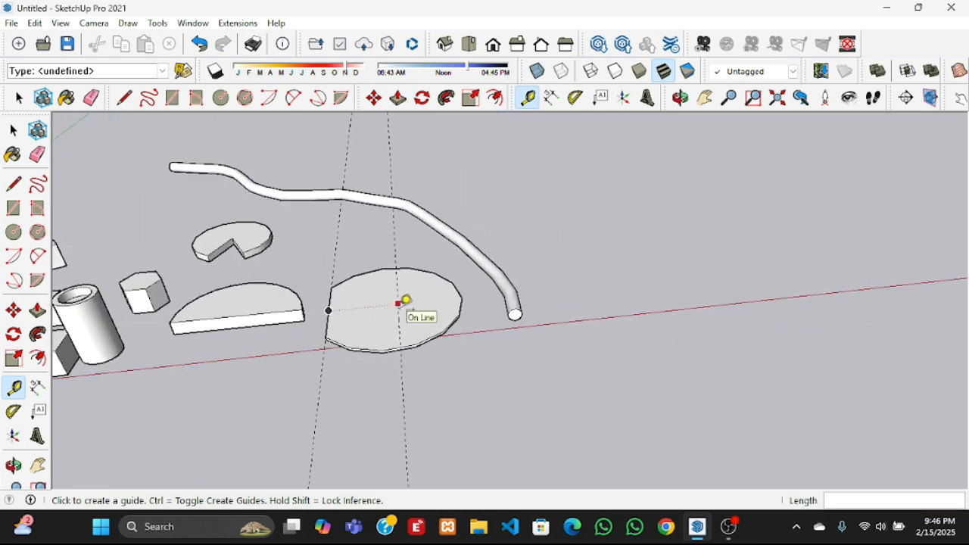
scroll(514, 309, down, 5)
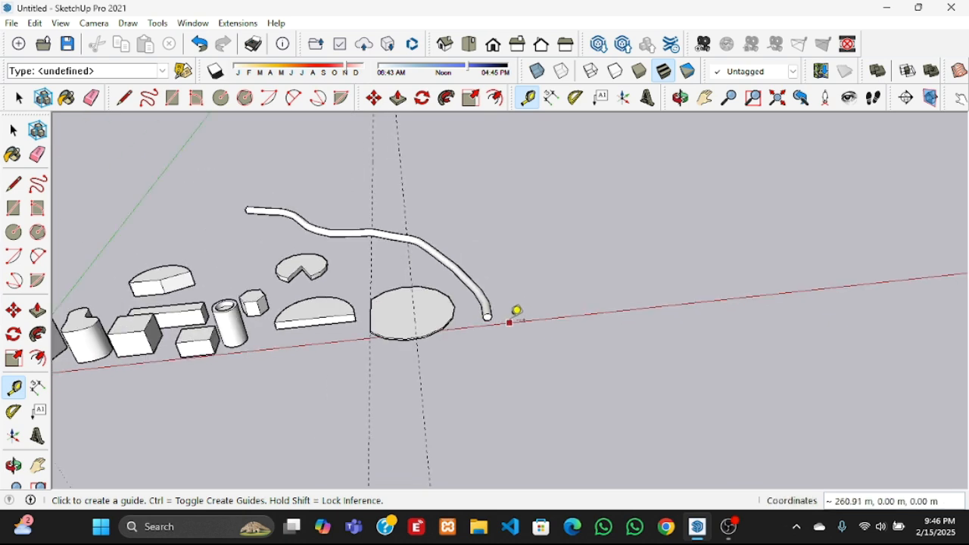
middle_drag(528, 305, 426, 369)
scroll(340, 301, up, 4)
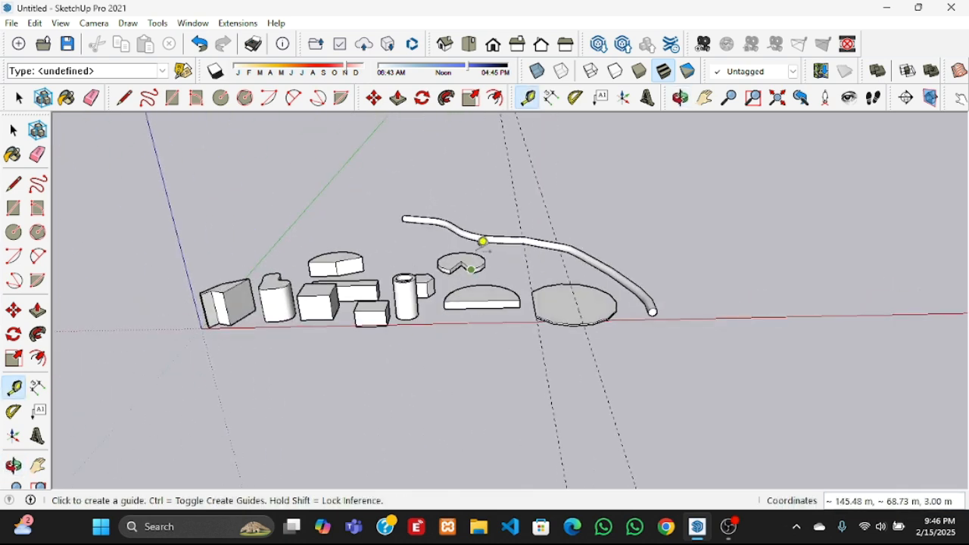
click(549, 106)
middle_drag(432, 417, 421, 490)
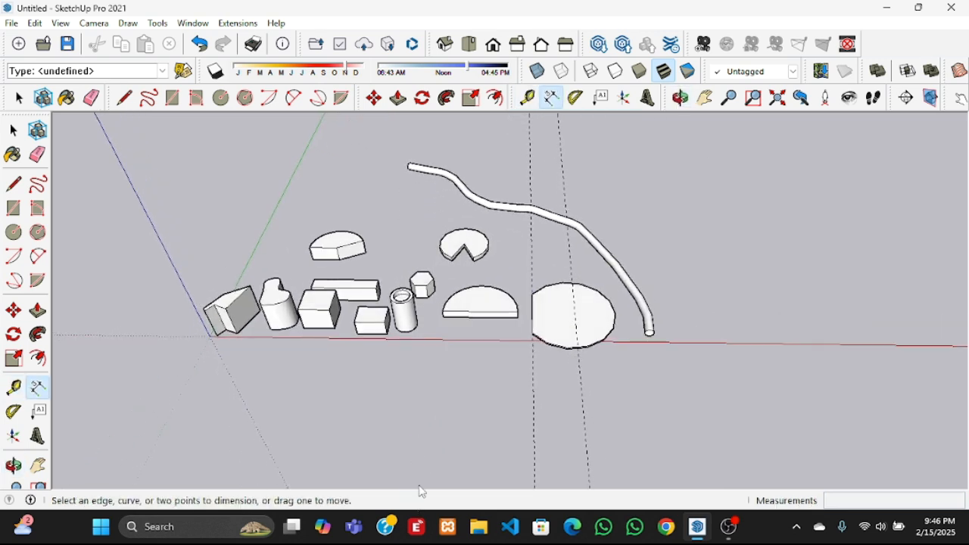
scroll(549, 318, up, 5)
middle_drag(555, 313, 540, 353)
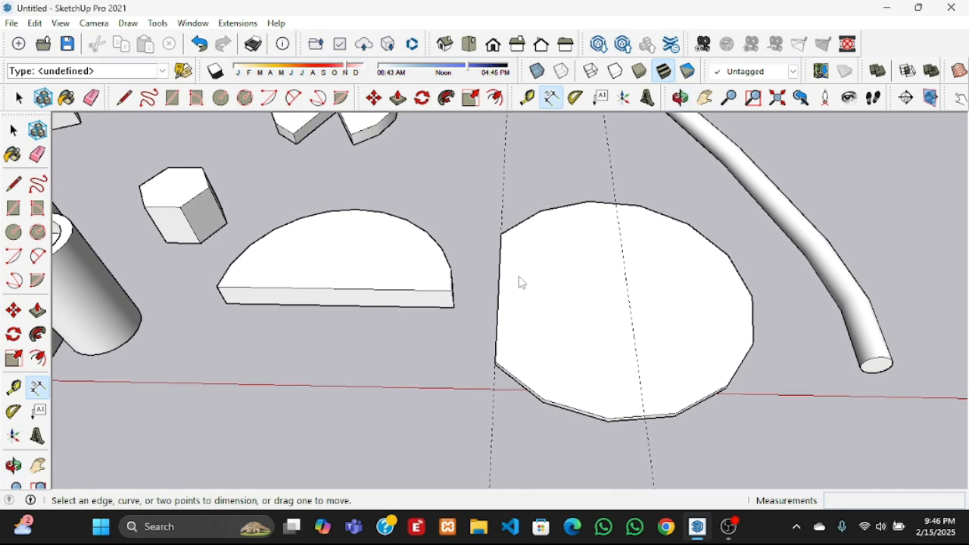
click(501, 234)
click(495, 361)
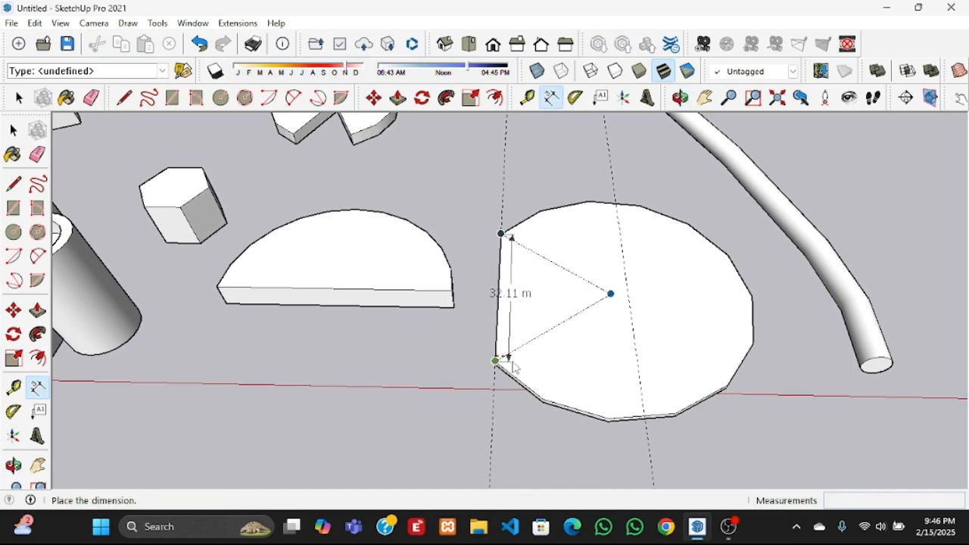
click(594, 362)
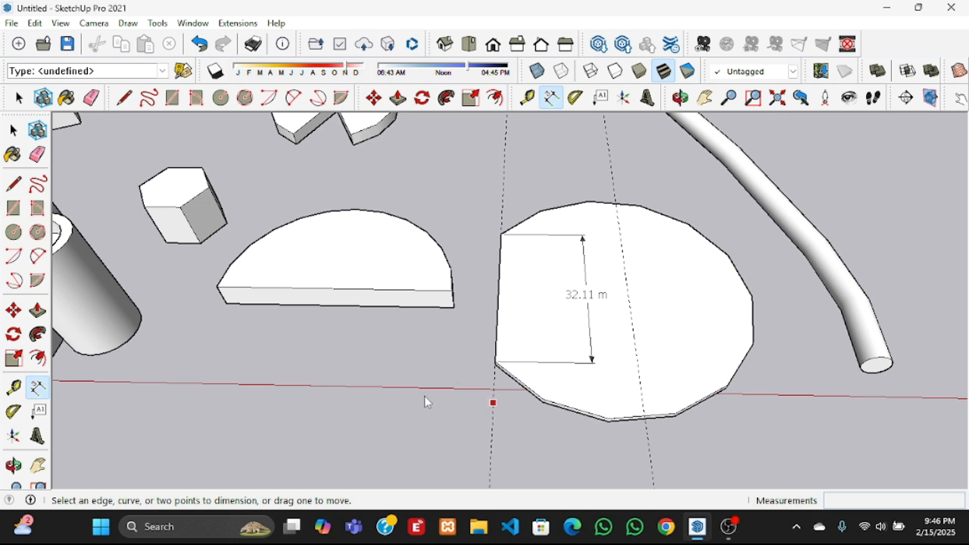
Use the Protractor on the front face of the small box beside the cylinder to create an angled guide line at 150 degrees
click(577, 99)
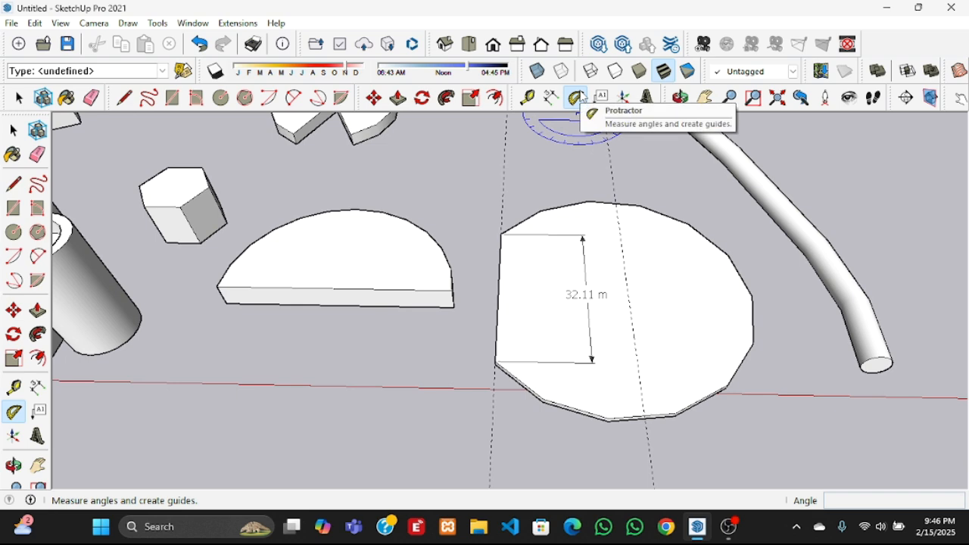
scroll(627, 162, down, 5)
middle_drag(514, 280, 496, 235)
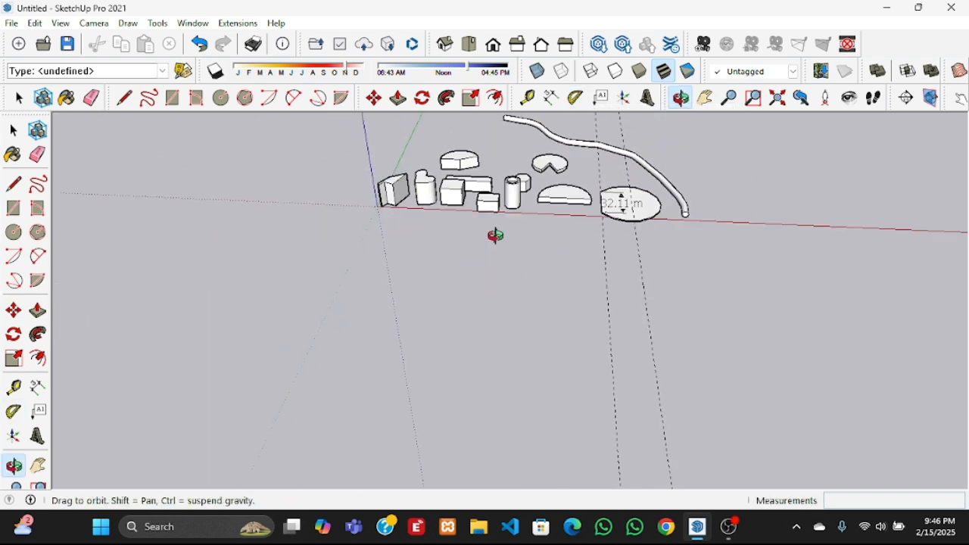
scroll(494, 219, up, 4)
click(489, 208)
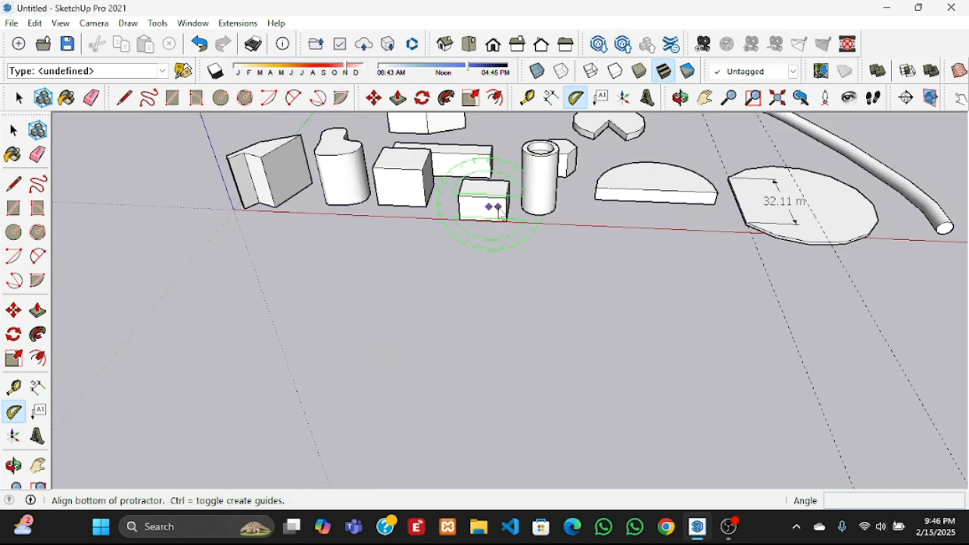
click(506, 208)
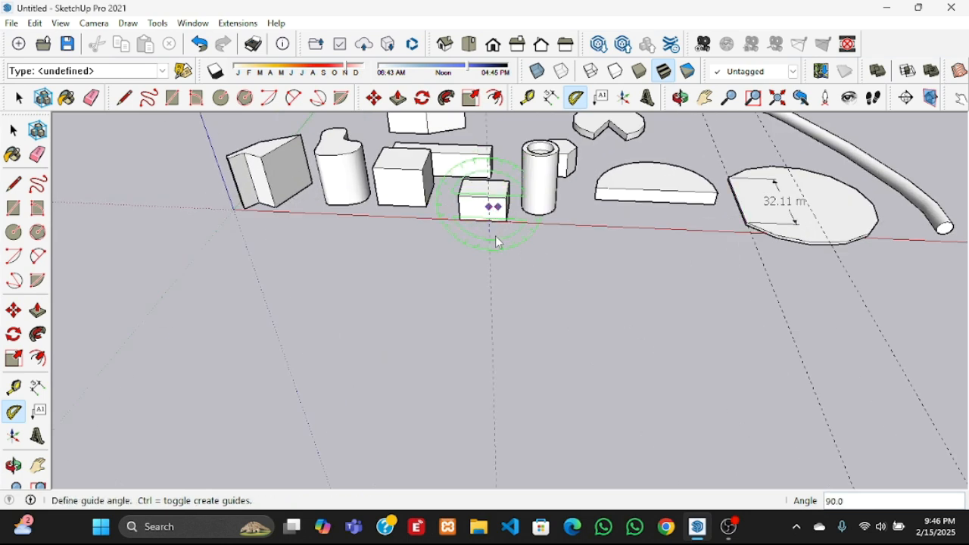
scroll(469, 223, up, 3)
scroll(492, 209, up, 1)
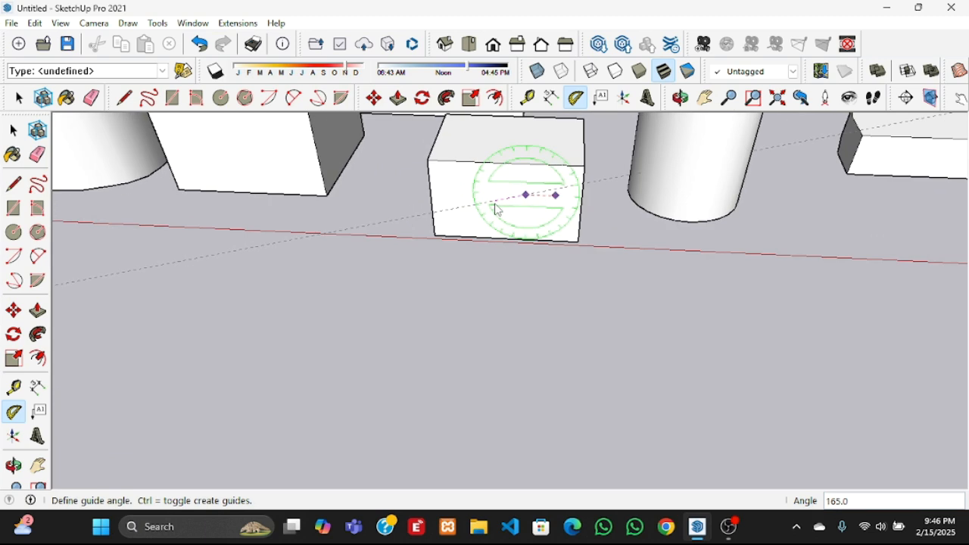
click(497, 214)
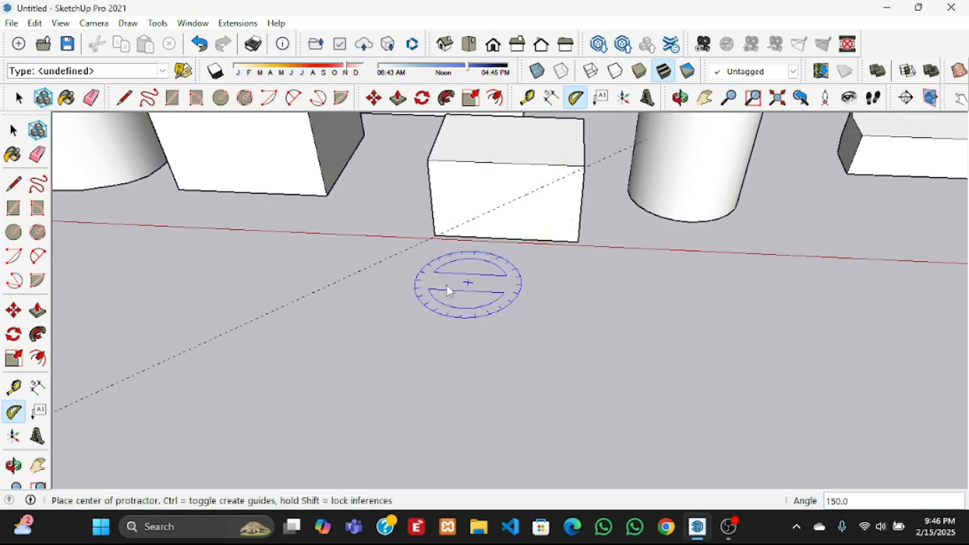
Examine from several angles how the guide lines run across the whole group of shapes
scroll(439, 284, down, 3)
middle_drag(431, 283, 340, 255)
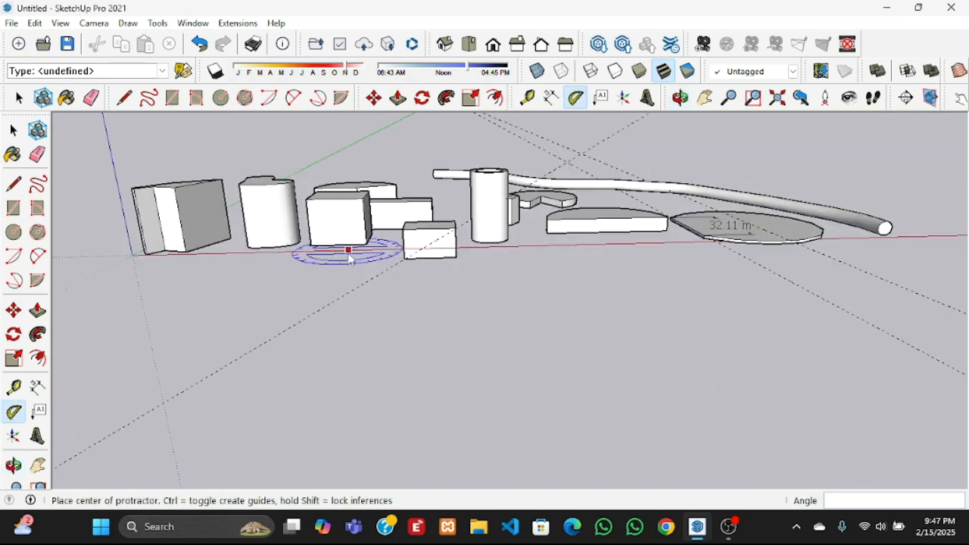
scroll(341, 288, down, 2)
scroll(344, 295, down, 2)
middle_drag(426, 348, 408, 413)
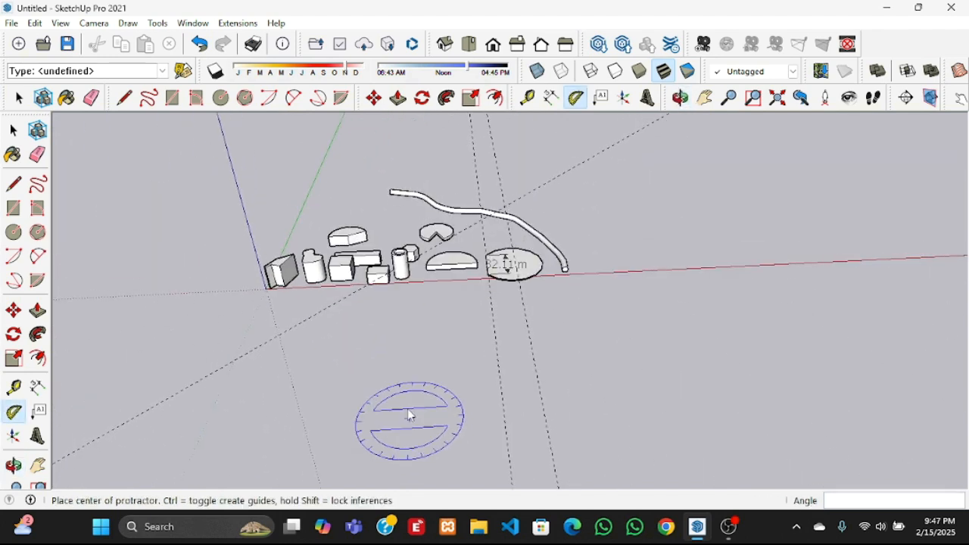
scroll(433, 301, up, 2)
middle_drag(445, 303, 425, 331)
scroll(427, 331, down, 1)
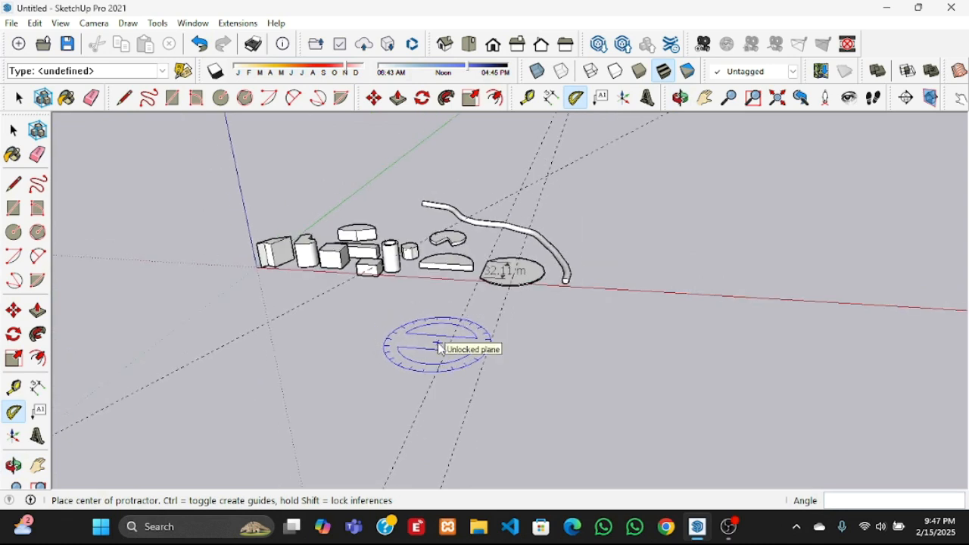
click(601, 100)
scroll(485, 295, up, 4)
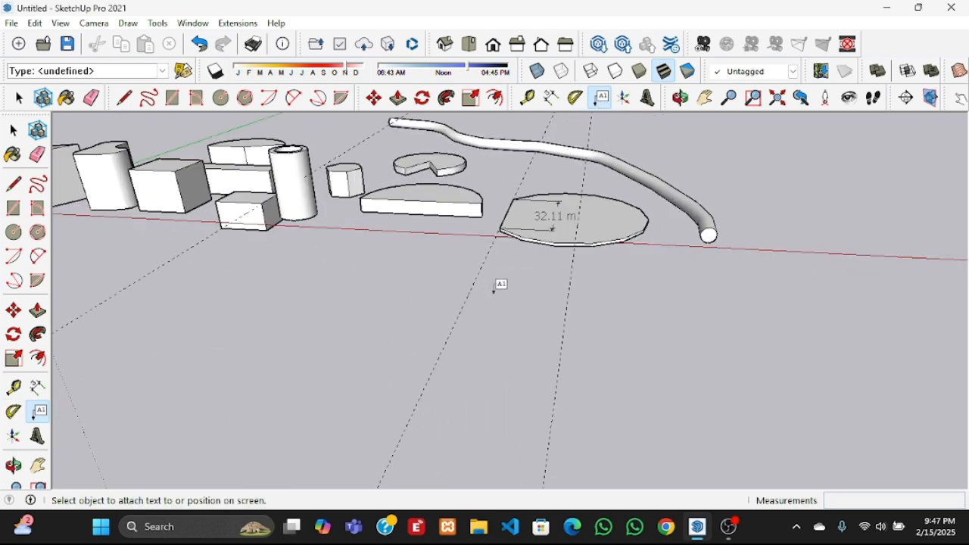
middle_drag(494, 290, 588, 300)
scroll(606, 147, up, 4)
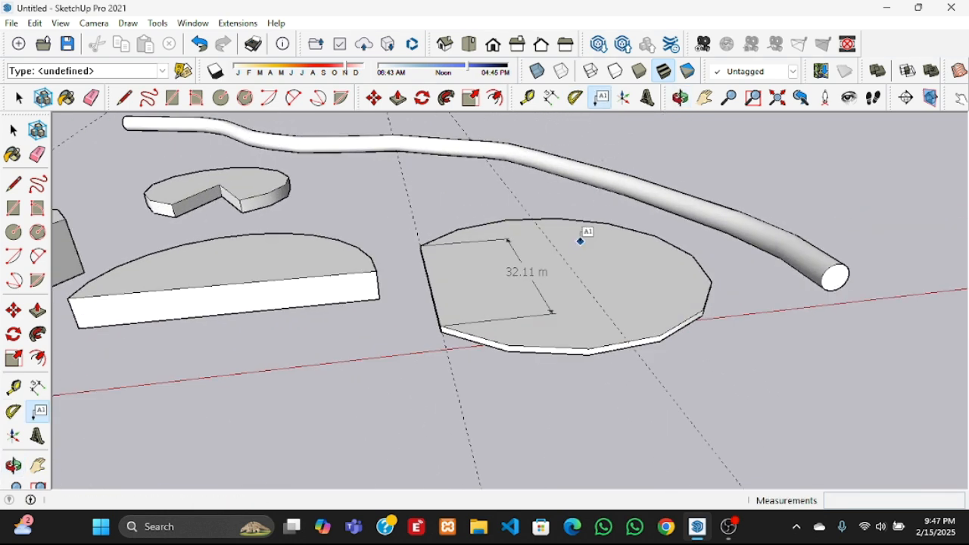
click(570, 268)
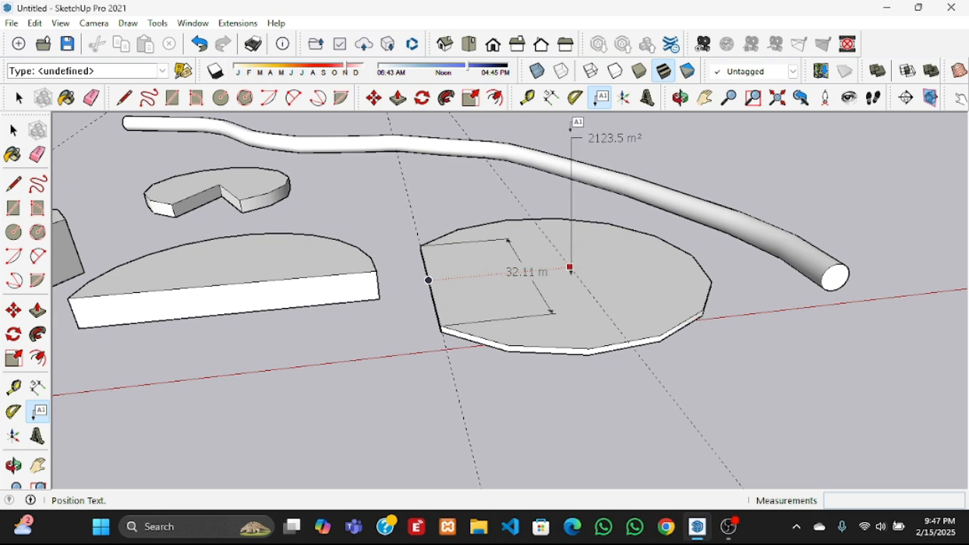
scroll(556, 264, down, 5)
middle_drag(552, 272, 525, 320)
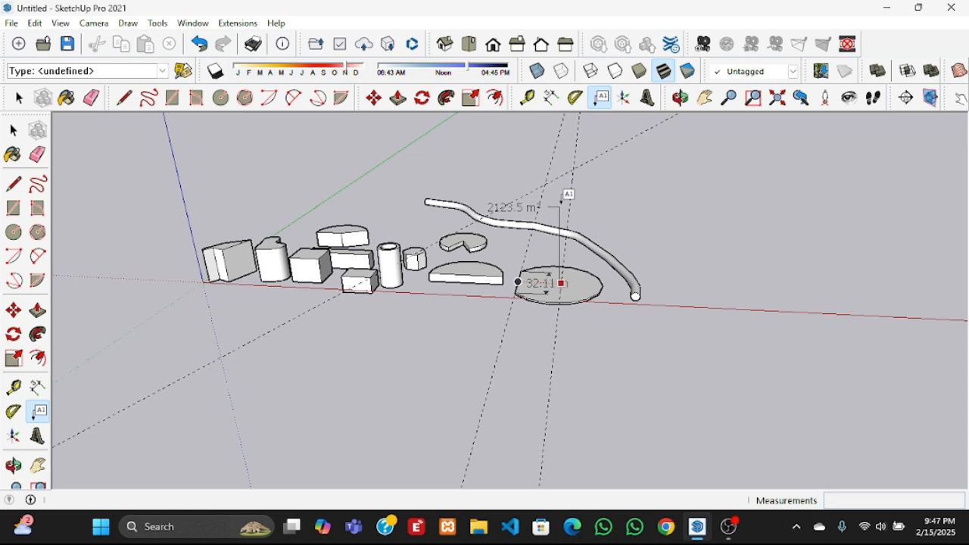
click(570, 195)
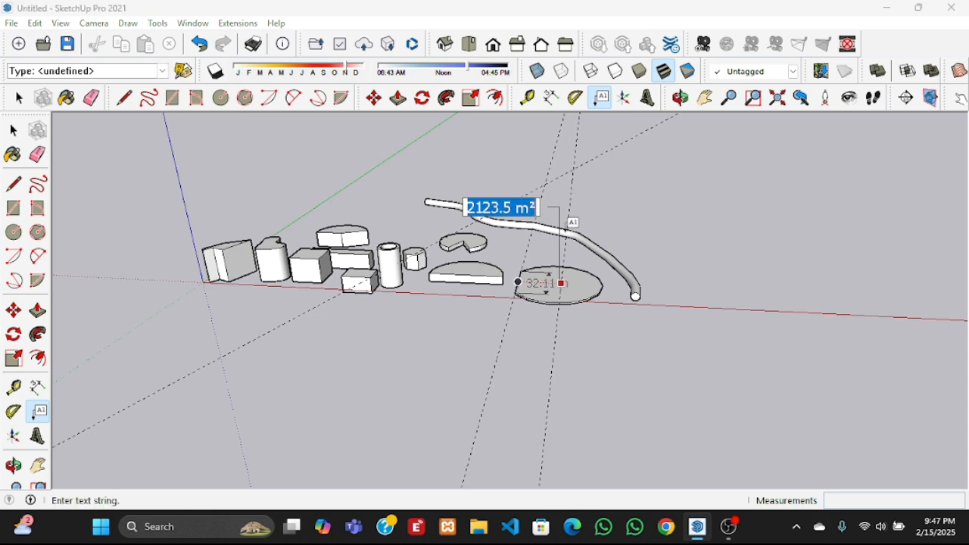
scroll(540, 398, down, 1)
scroll(520, 369, up, 3)
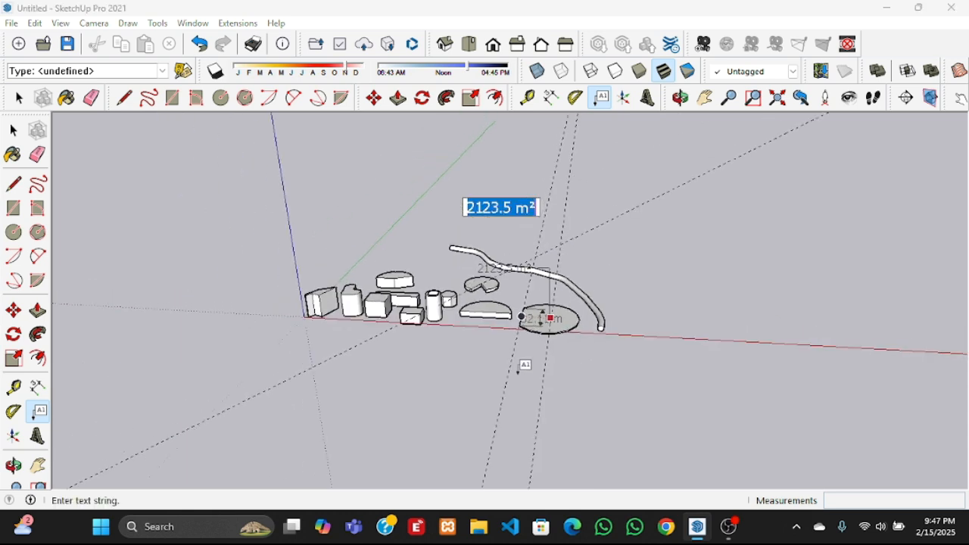
scroll(519, 369, down, 1)
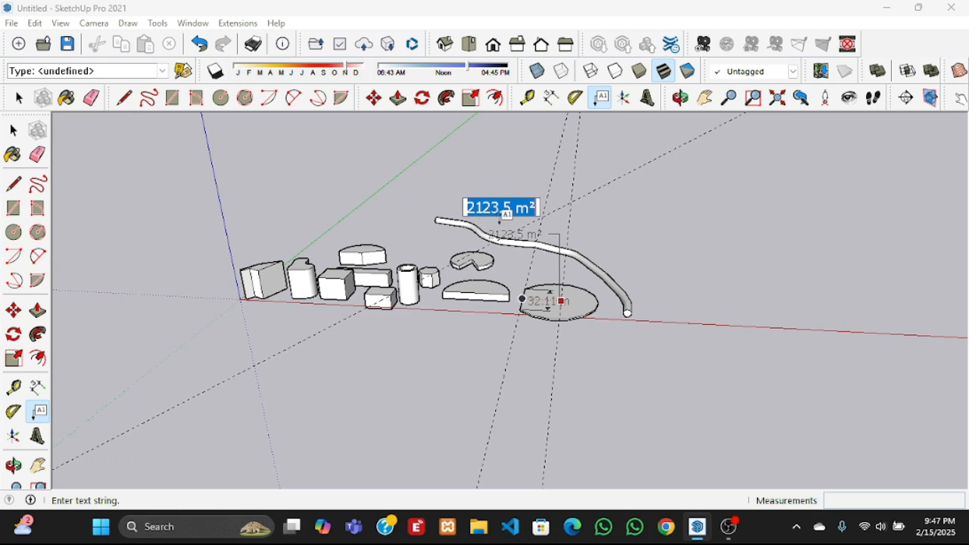
scroll(540, 242, up, 2)
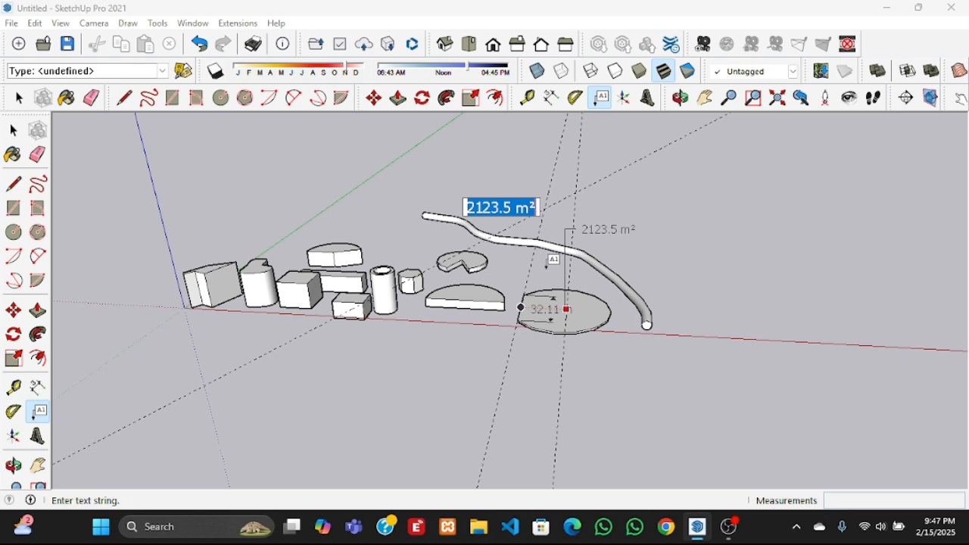
key(BackSpace)
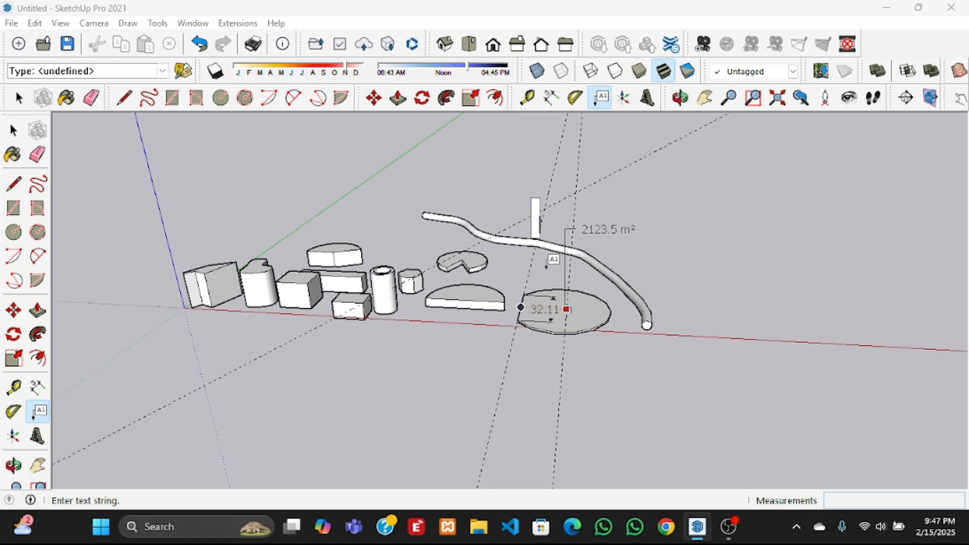
key(Escape)
Place a Text label with the default area value for the large faceted disc's top face, over the curved tube
scroll(575, 306, up, 2)
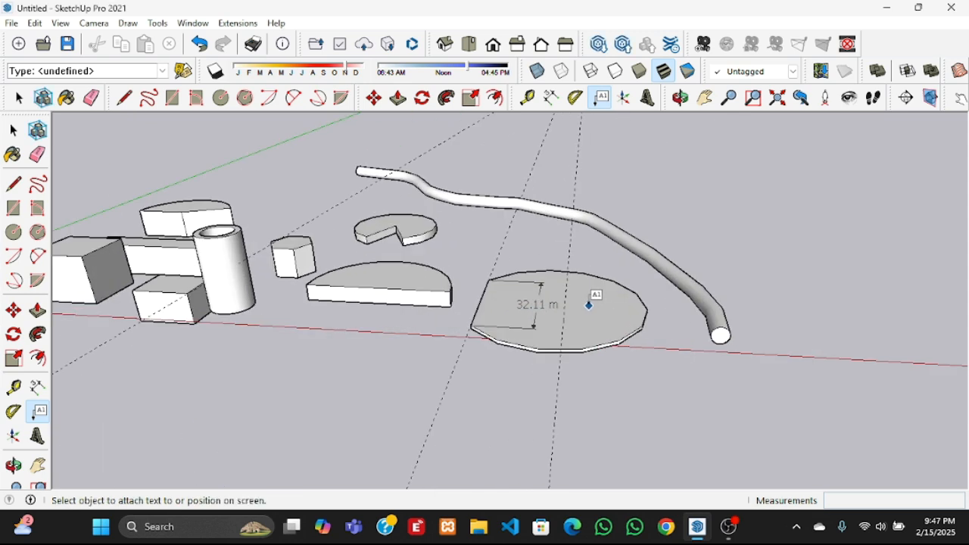
click(589, 306)
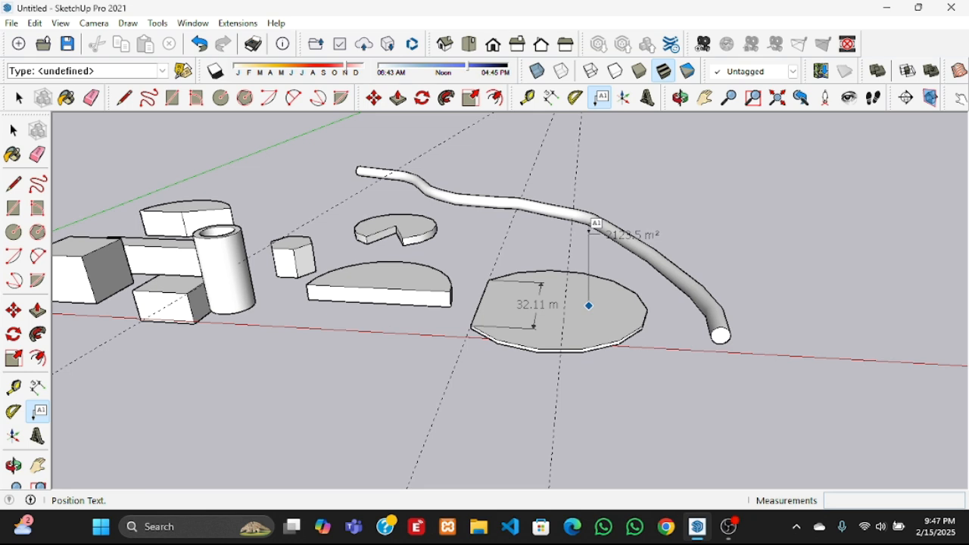
click(594, 227)
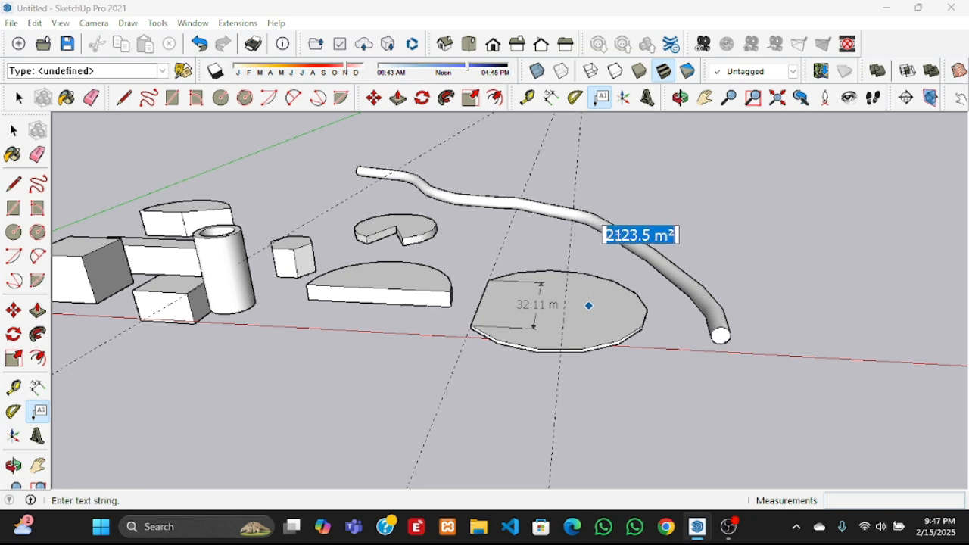
click(617, 236)
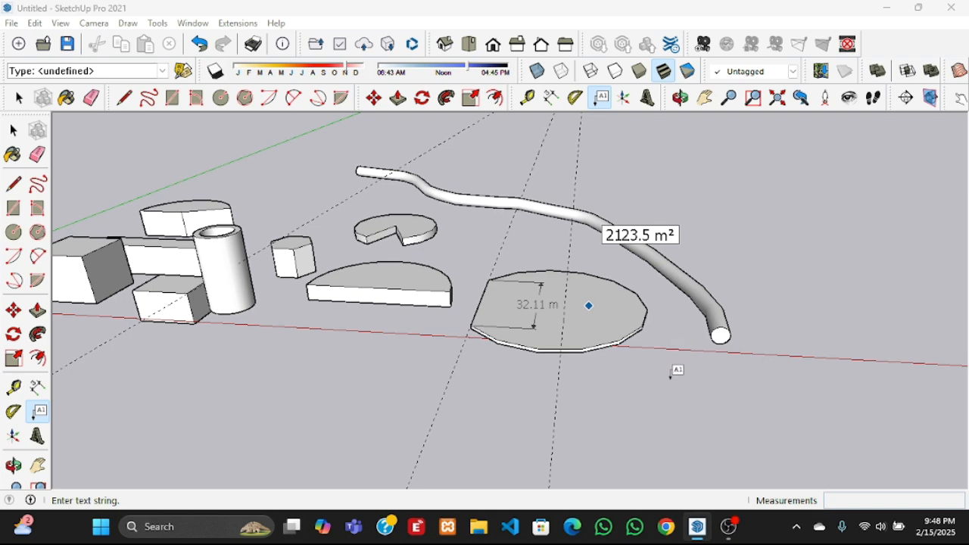
click(659, 389)
key(o)
drag(628, 392, 753, 385)
middle_drag(753, 386, 669, 422)
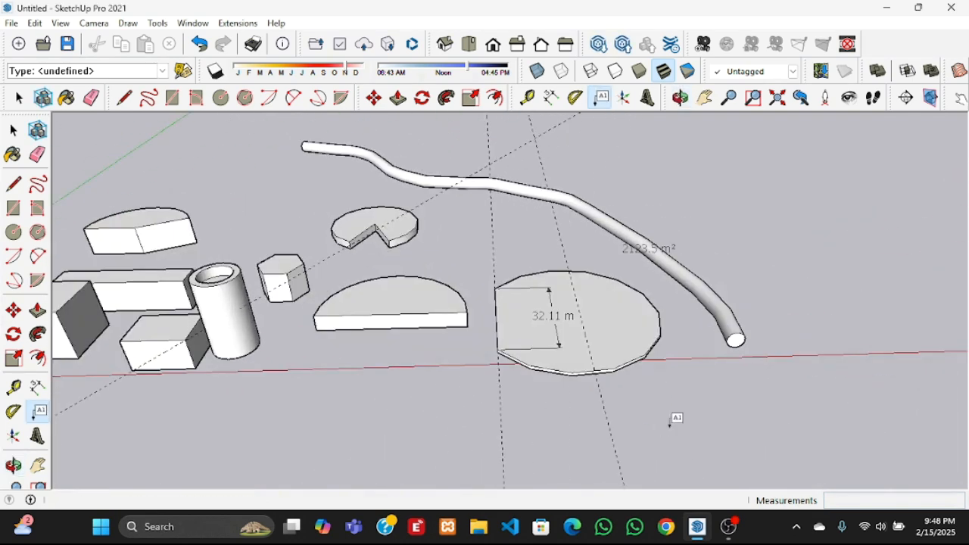
Attach a leader Text label to the top face of the large faceted disc, keeping its default area text
click(618, 333)
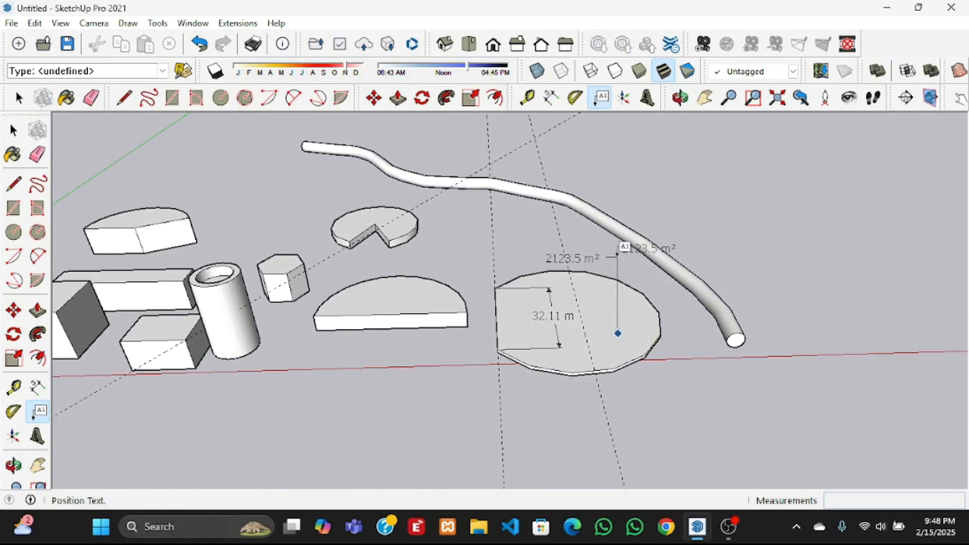
click(620, 250)
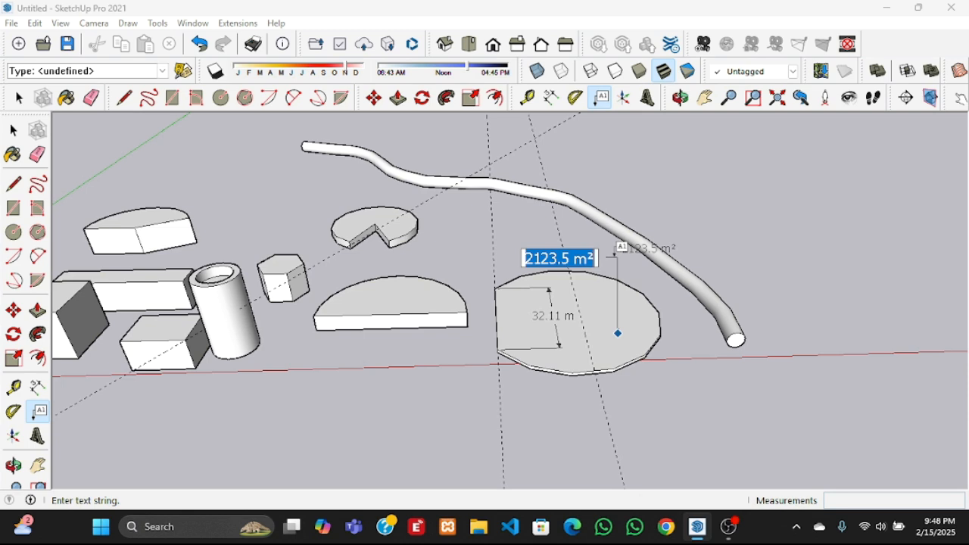
click(585, 259)
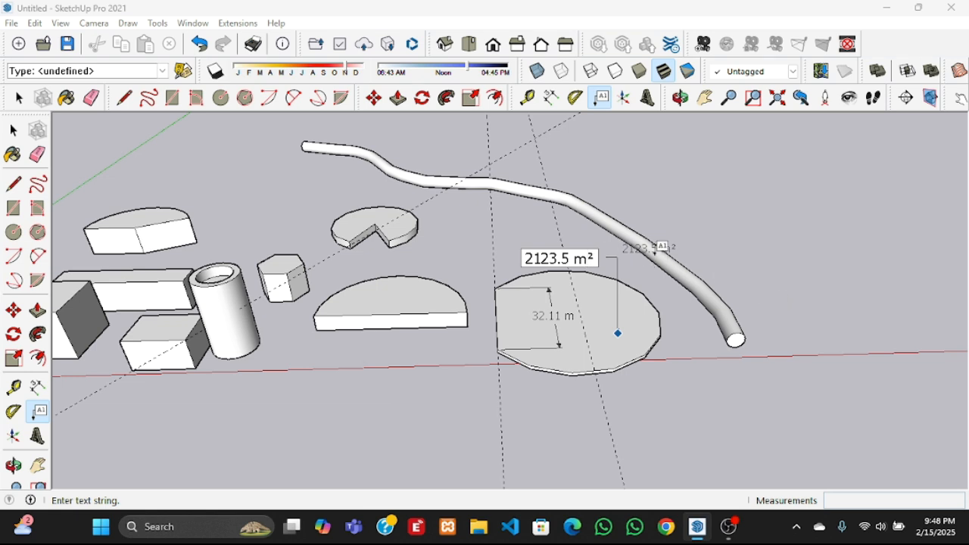
click(18, 100)
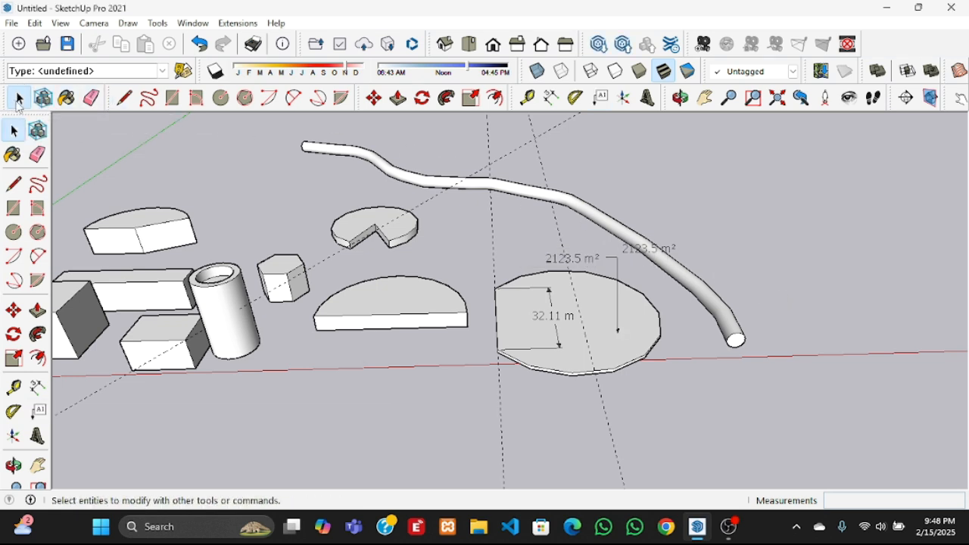
Delete the extra area label without a leader that sits over the curved tube
click(636, 253)
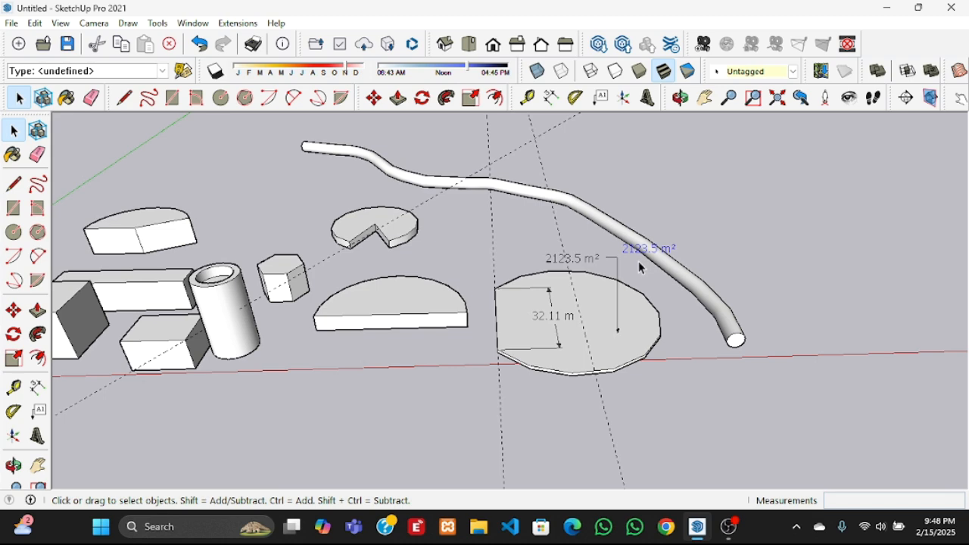
click(639, 261)
mouse_move(710, 342)
middle_down()
mouse_move(584, 285)
mouse_move(407, 295)
middle_up()
middle_drag(420, 363, 731, 410)
Delete the three dashed guide lines that cross the group of shapes
click(624, 169)
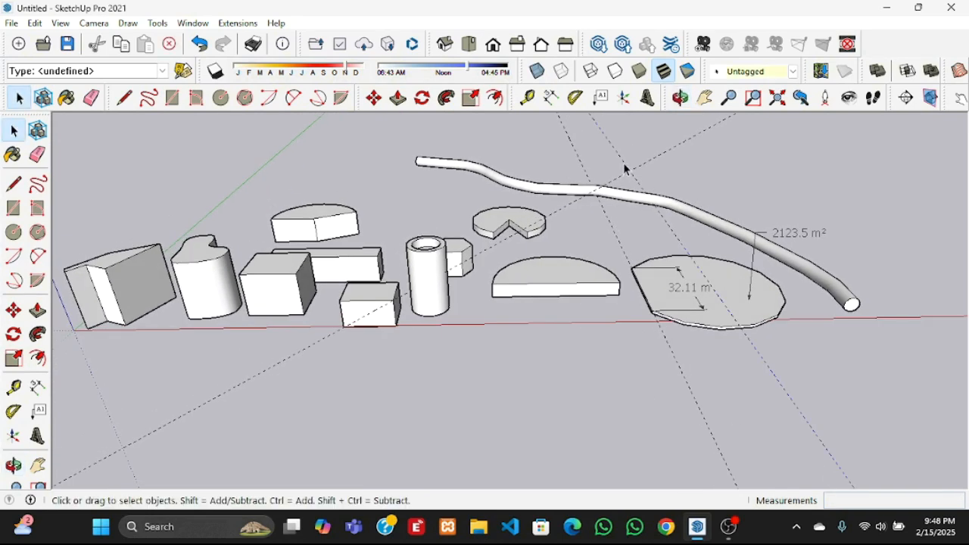
key(Delete)
click(637, 167)
key(Delete)
click(579, 156)
key(Delete)
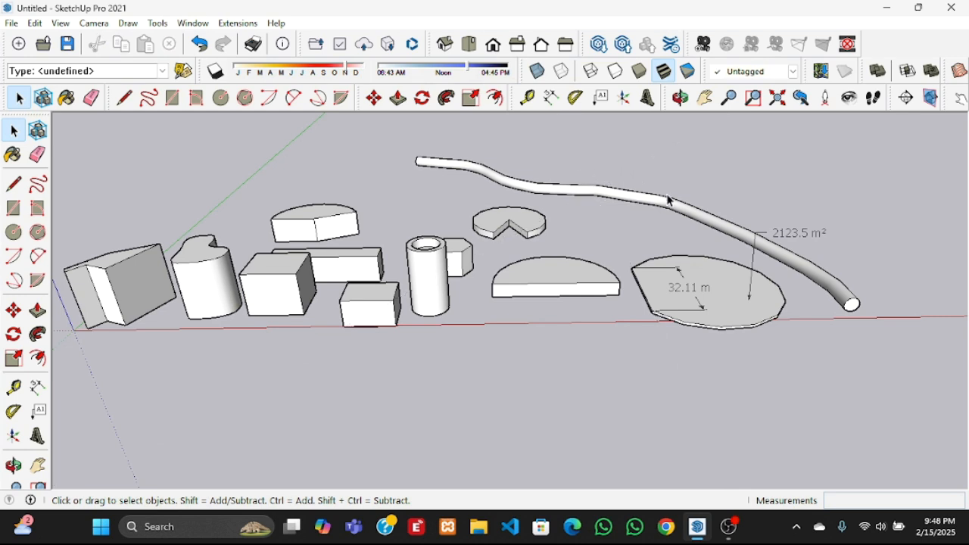
scroll(556, 305, down, 1)
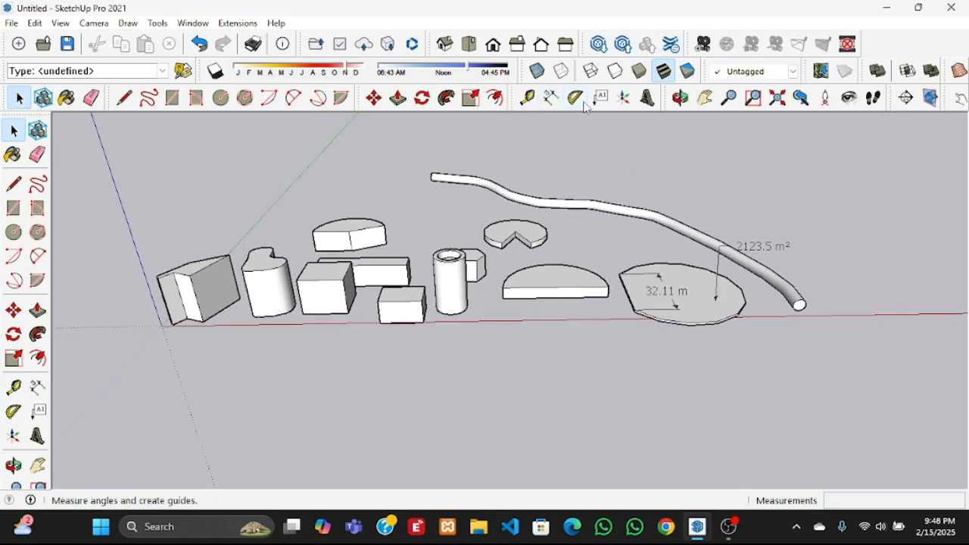
click(623, 98)
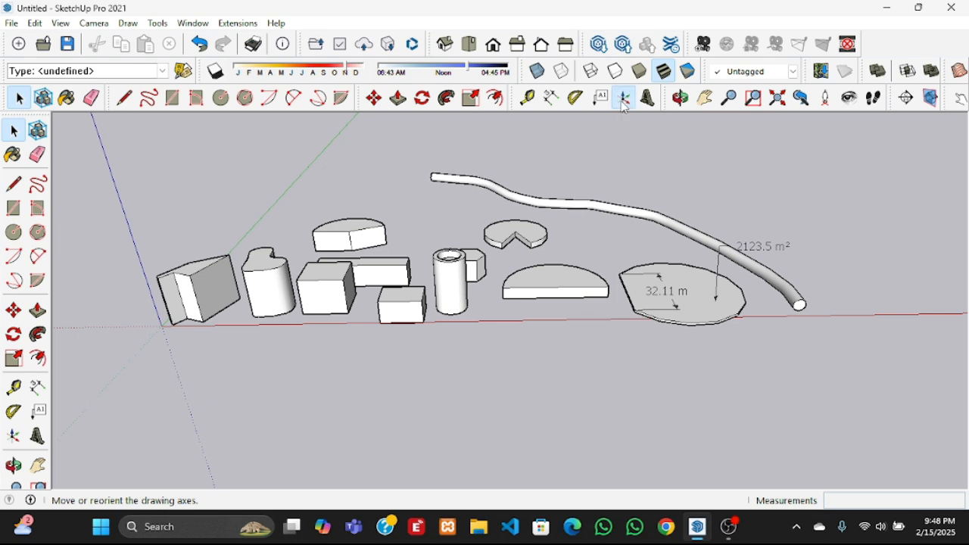
click(561, 320)
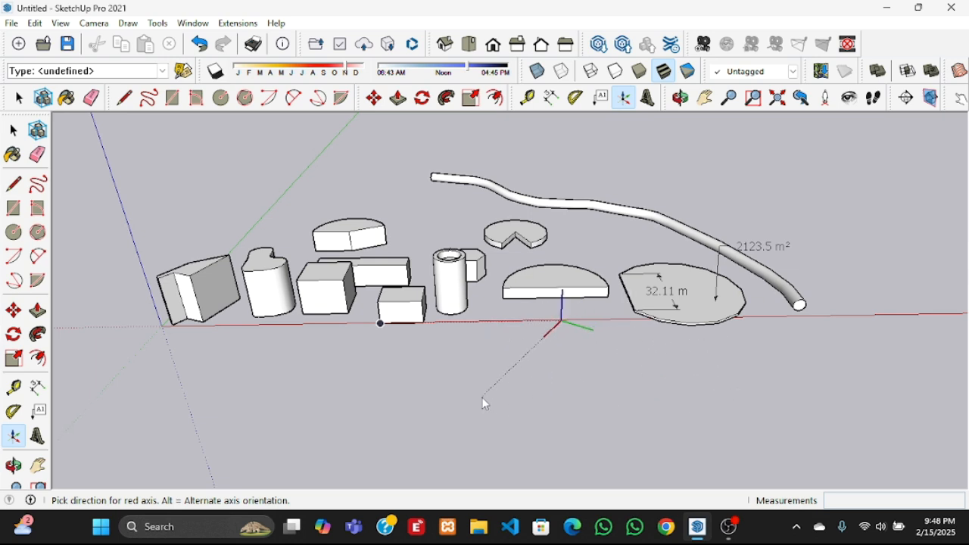
key(space)
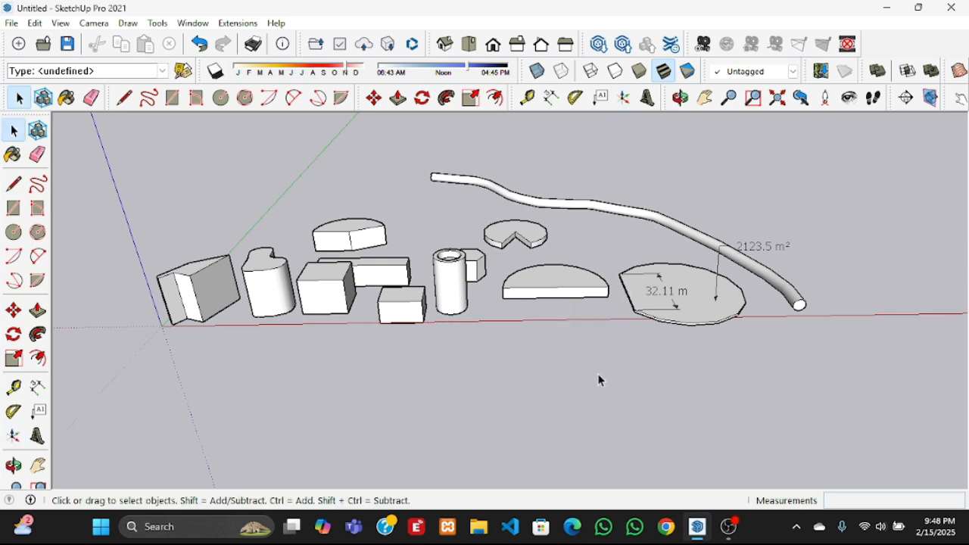
Create 3D text reading "contoh" and place it on the front face of the small box beside the cylinder
click(651, 98)
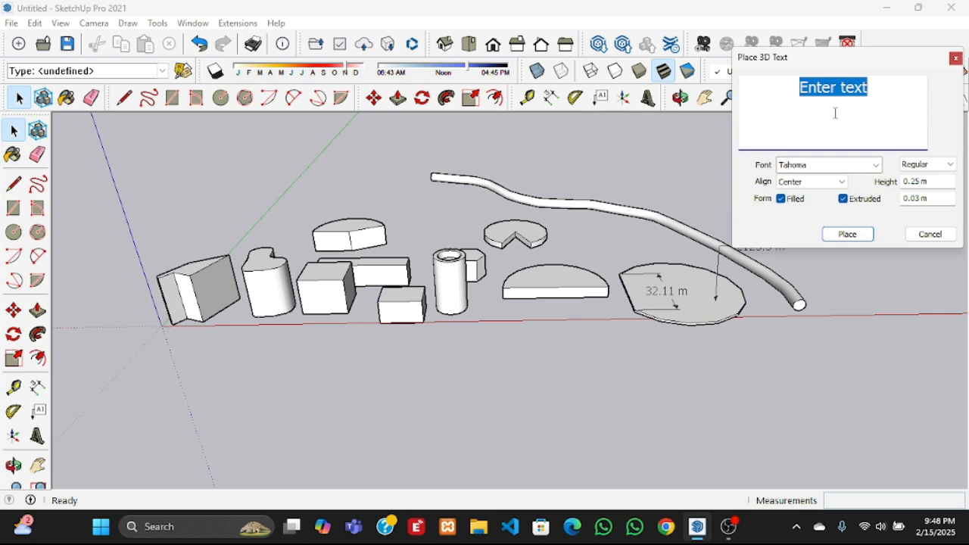
text(contoh)
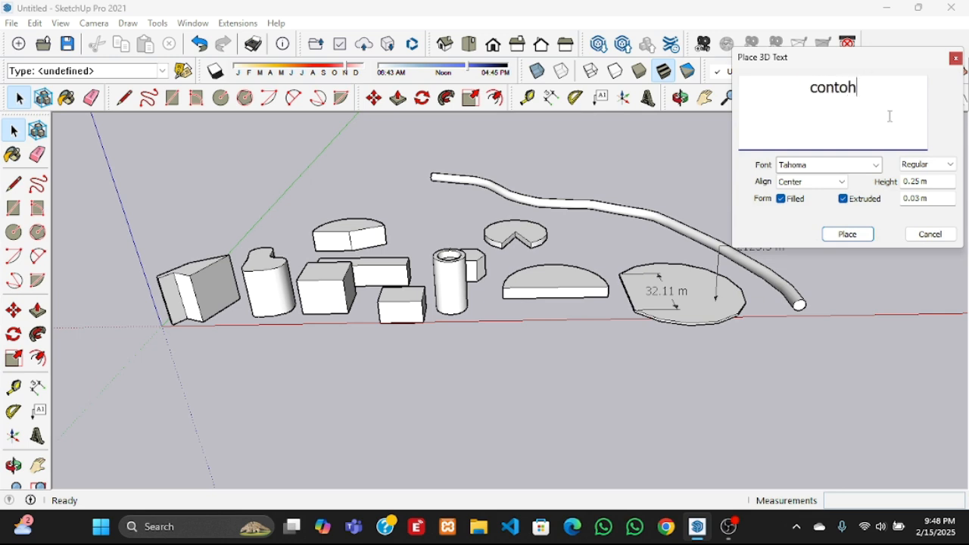
click(859, 235)
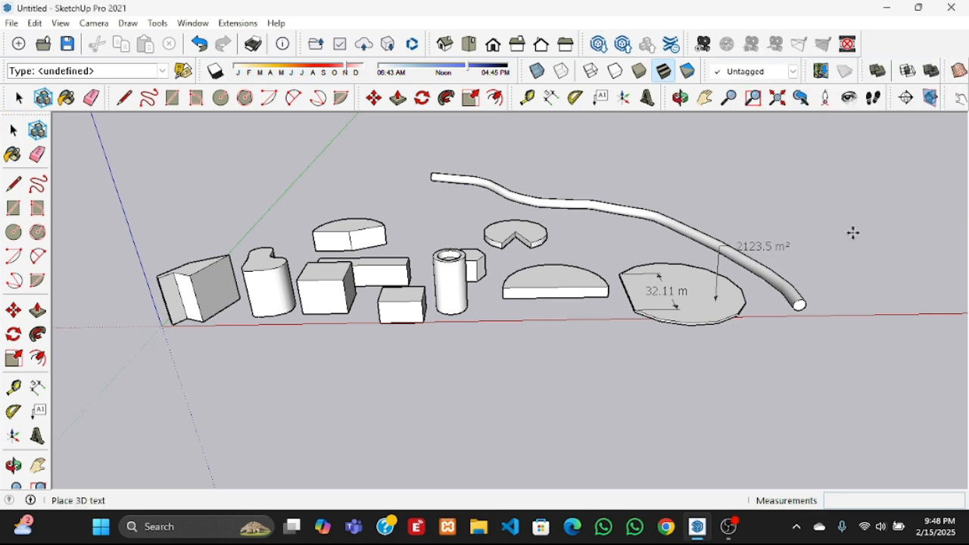
scroll(372, 318, up, 3)
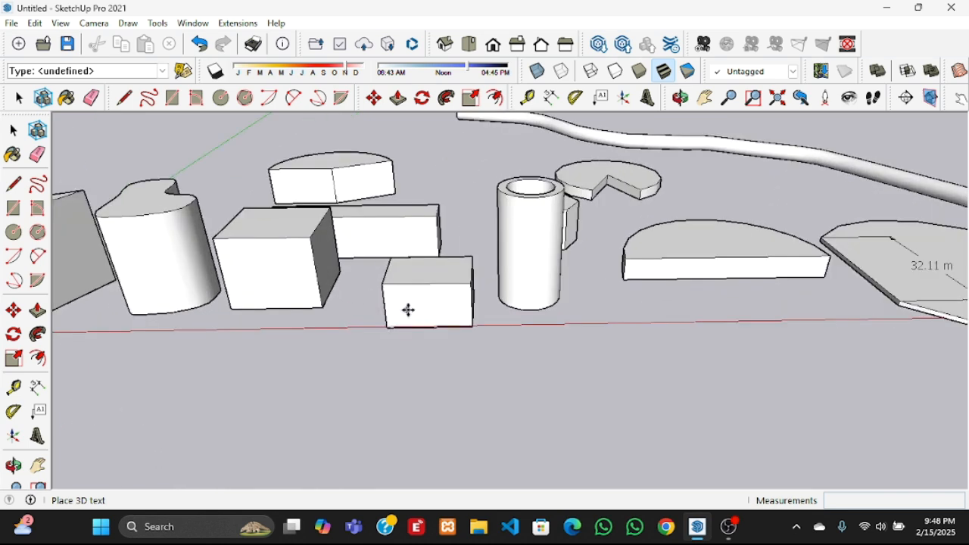
scroll(408, 309, up, 2)
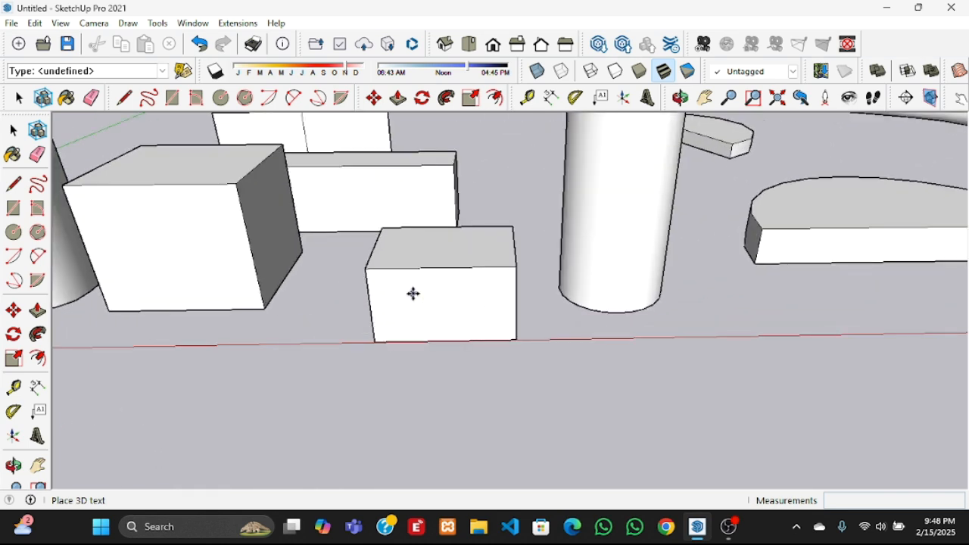
click(413, 293)
Uniformly scale up the "contoh" 3D text on the small box's front face from its lower corner
scroll(409, 294, up, 8)
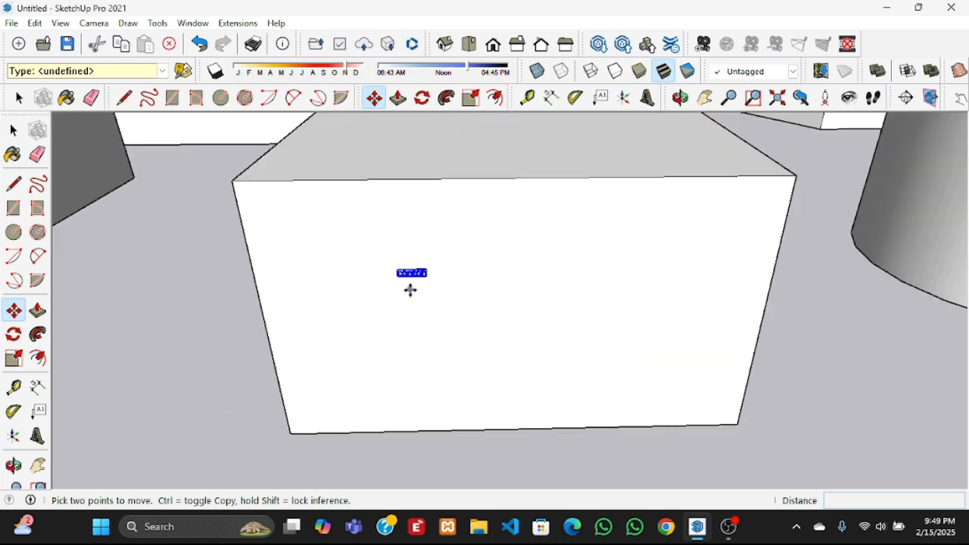
scroll(415, 263, down, 5)
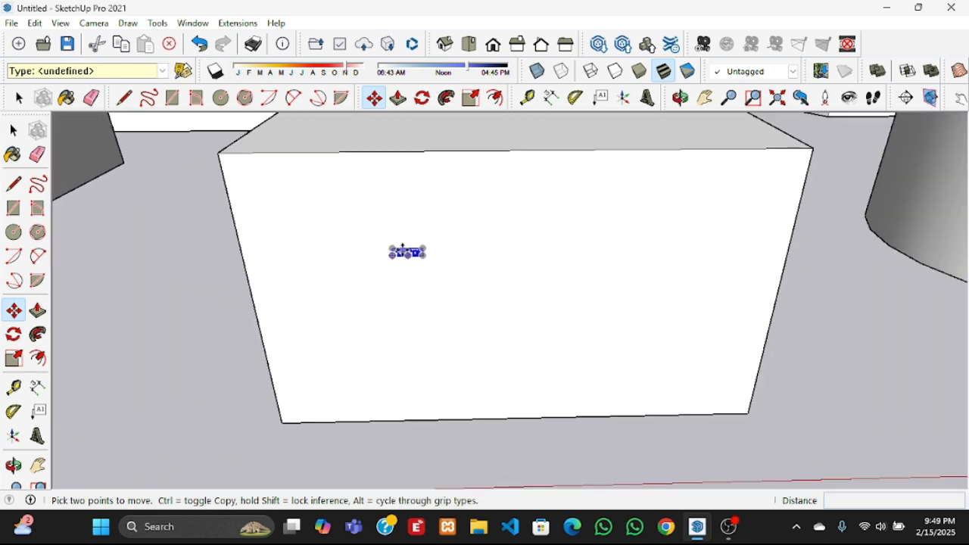
scroll(428, 265, up, 2)
mouse_move(429, 254)
middle_down()
mouse_move(424, 275)
mouse_move(417, 190)
mouse_move(441, 214)
mouse_move(374, 219)
mouse_move(413, 216)
middle_up()
scroll(417, 190, down, 4)
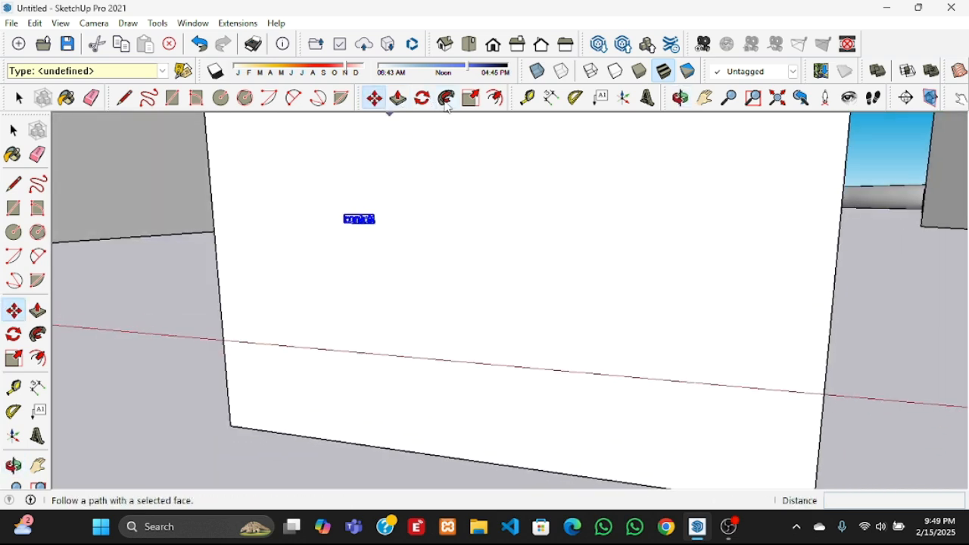
click(470, 97)
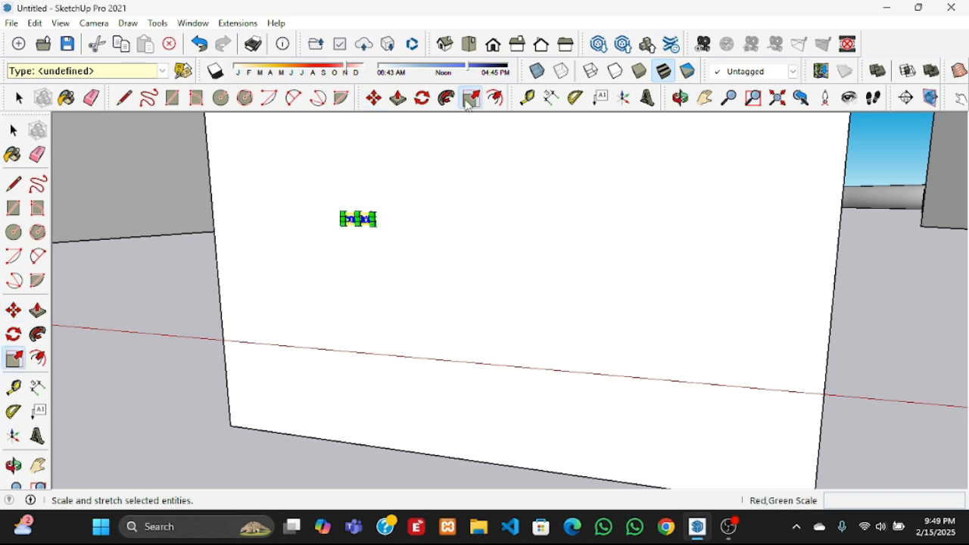
scroll(372, 239, up, 5)
scroll(379, 195, up, 2)
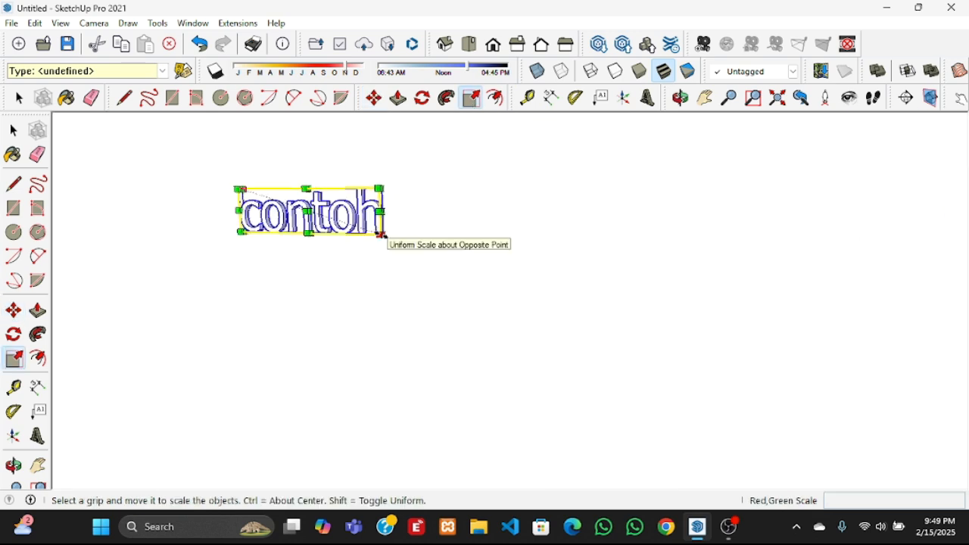
drag(383, 236, 640, 426)
Enlarge the "contoh" text further with a uniform scale of 1.14 from its upper corner
scroll(504, 351, down, 6)
scroll(519, 353, down, 2)
scroll(364, 361, down, 6)
middle_drag(341, 343, 500, 364)
scroll(392, 407, up, 10)
scroll(452, 367, up, 5)
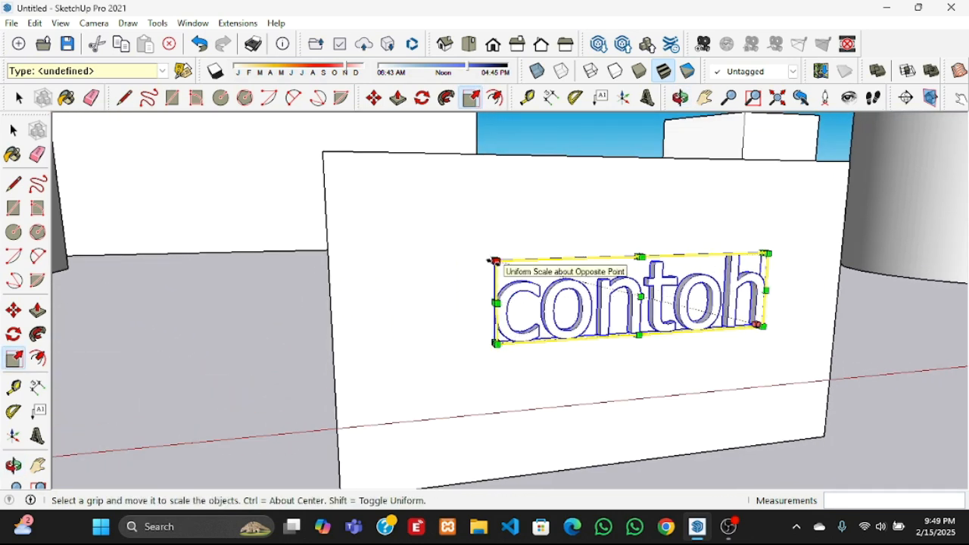
drag(493, 260, 454, 228)
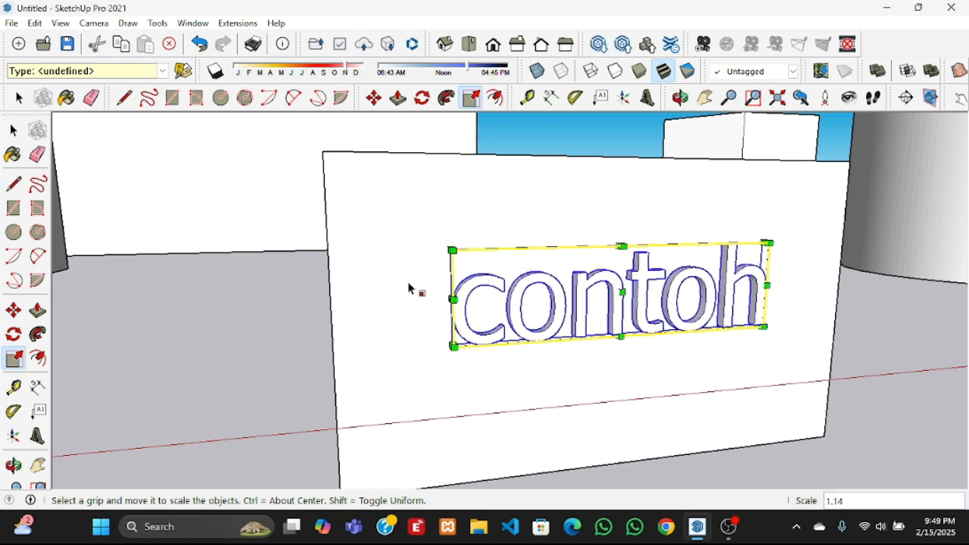
Paint the "contoh" text black with Color M09 and deselect it
scroll(376, 344, down, 5)
middle_drag(376, 344, 415, 422)
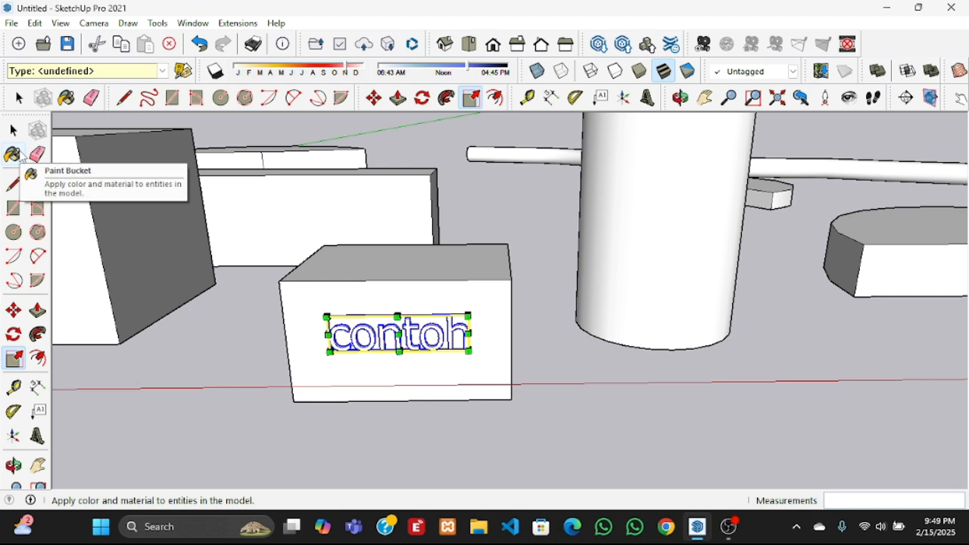
click(15, 154)
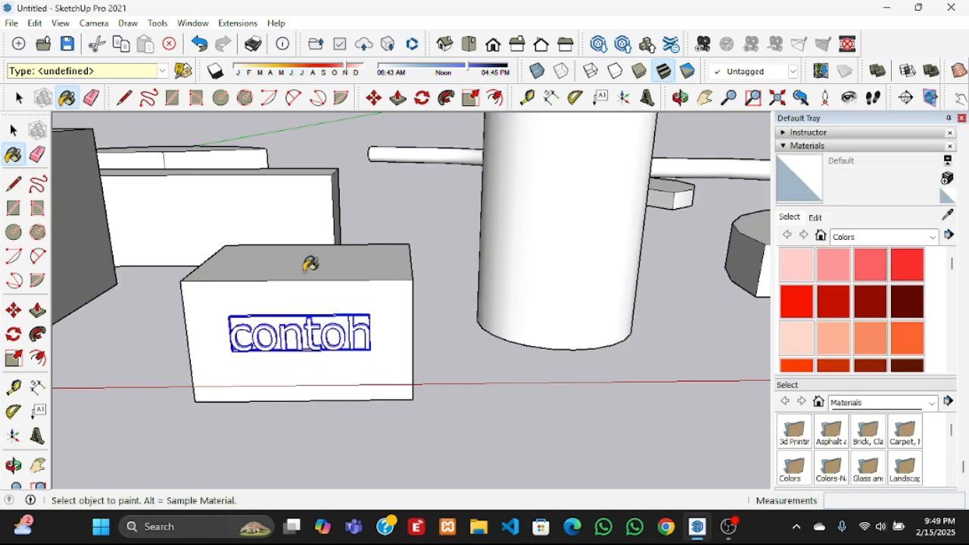
scroll(832, 313, down, 10)
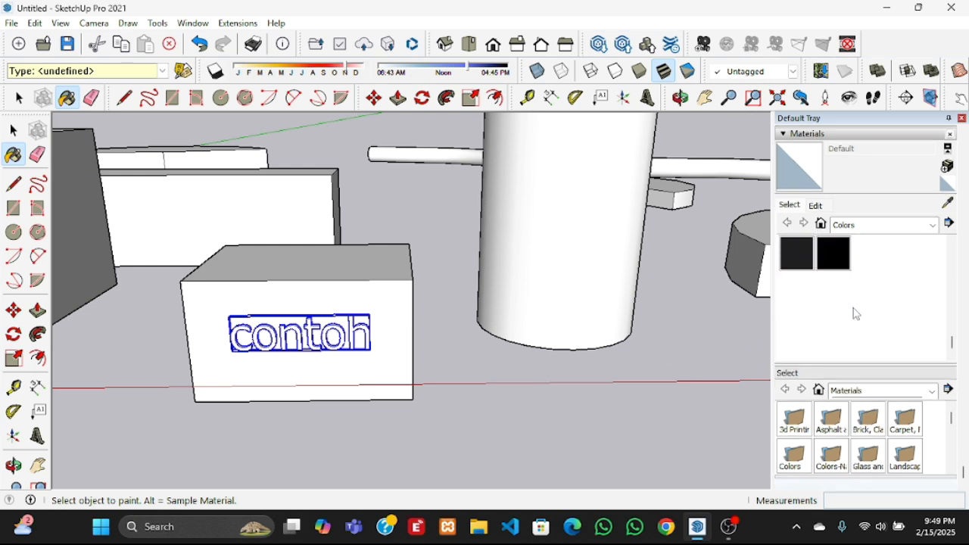
click(841, 271)
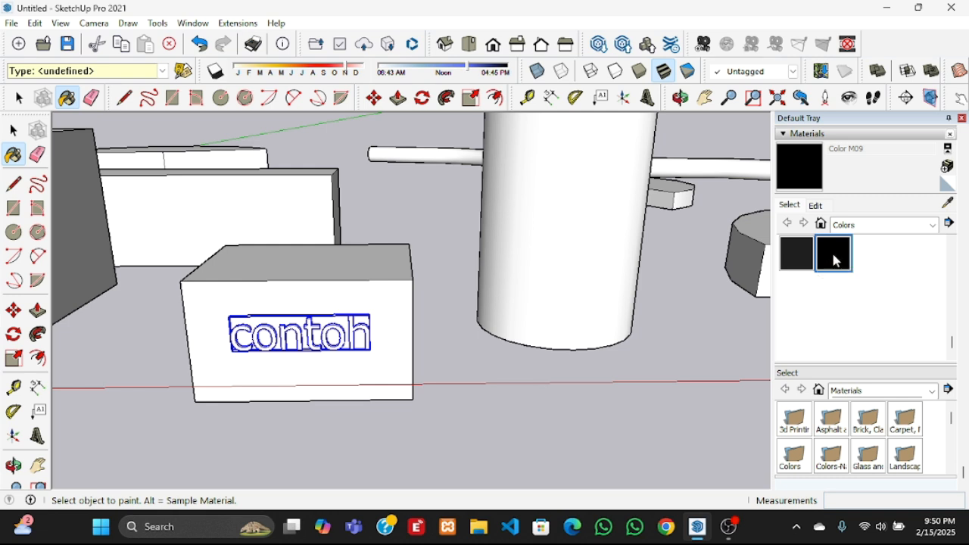
scroll(281, 325, up, 5)
click(272, 326)
scroll(344, 369, down, 5)
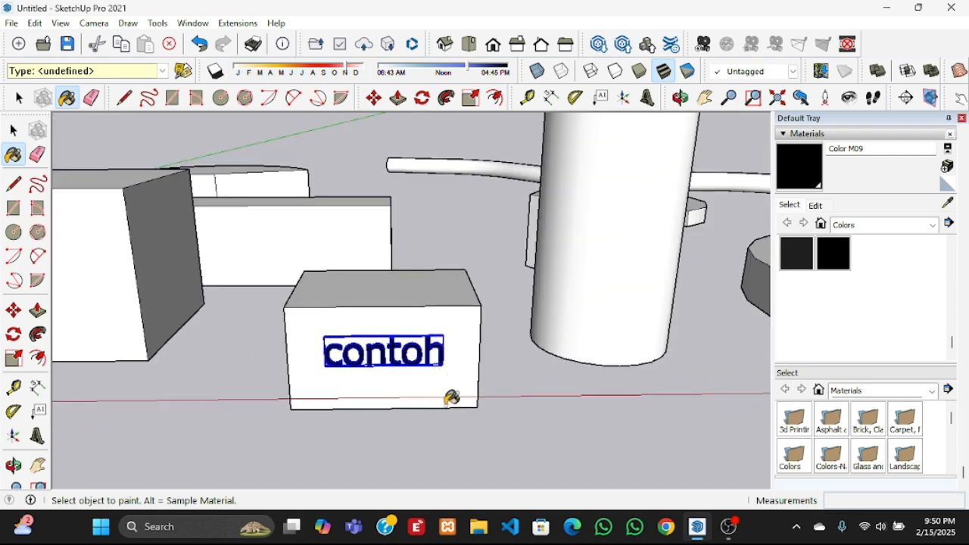
middle_drag(571, 407, 492, 411)
click(13, 130)
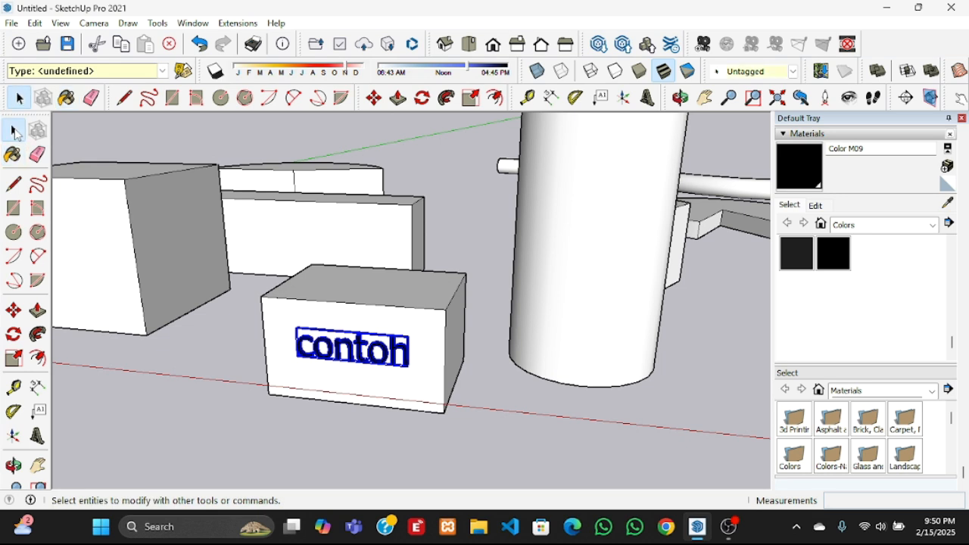
click(207, 430)
Orbit the camera around the shapes to view them from different angles
scroll(206, 429, down, 6)
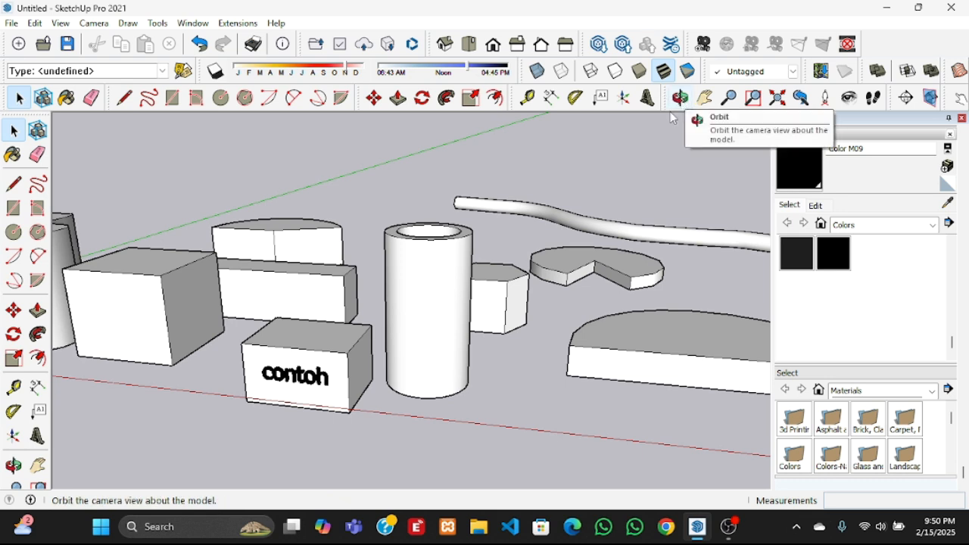
click(673, 115)
drag(402, 333, 391, 358)
key(space)
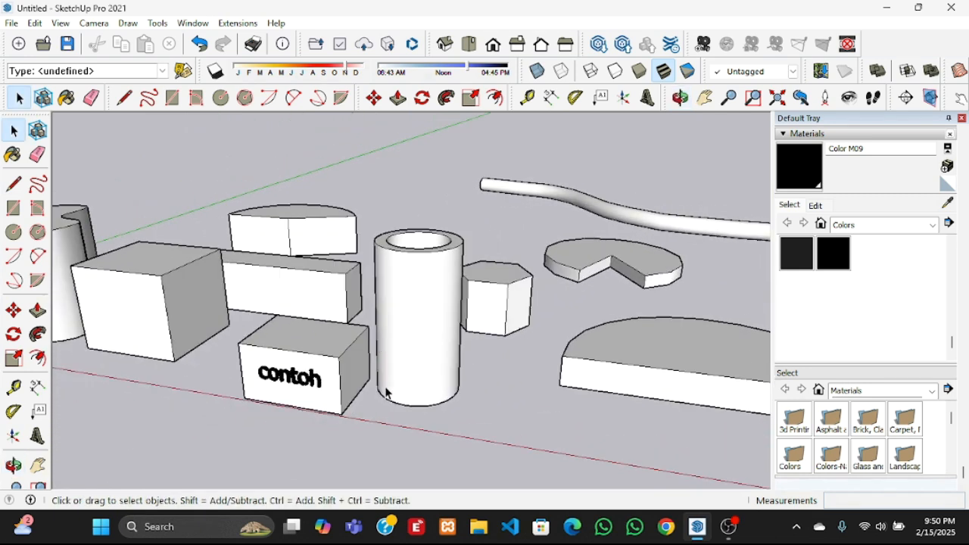
key(o)
drag(379, 386, 491, 387)
key(space)
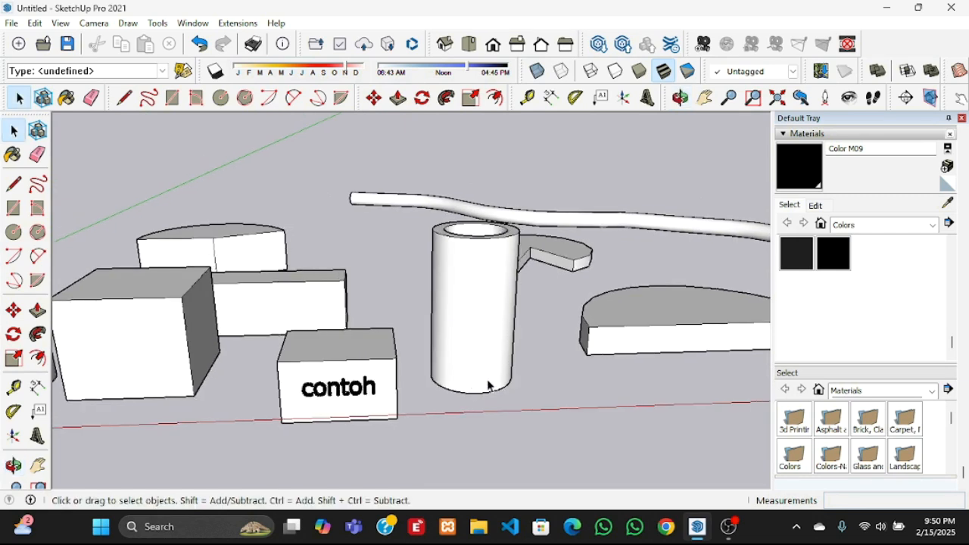
Pan and zoom out until the whole row of shapes and the origin are in view
click(704, 106)
drag(460, 308, 532, 269)
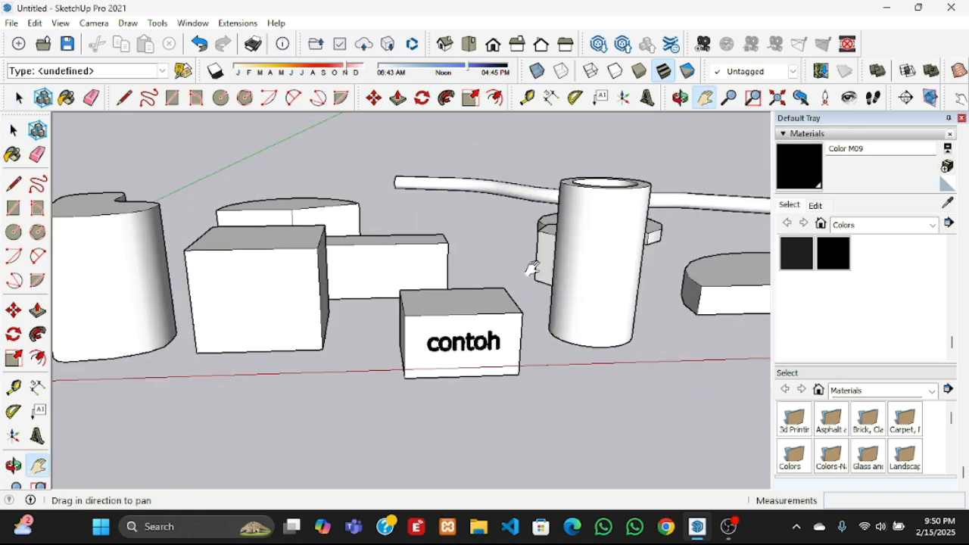
scroll(533, 269, down, 5)
scroll(424, 250, up, 2)
drag(296, 258, 594, 299)
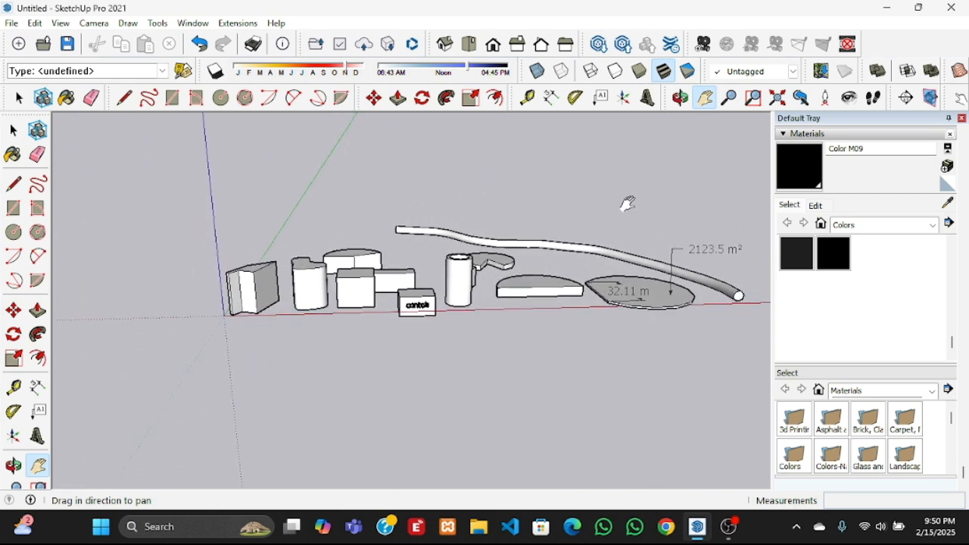
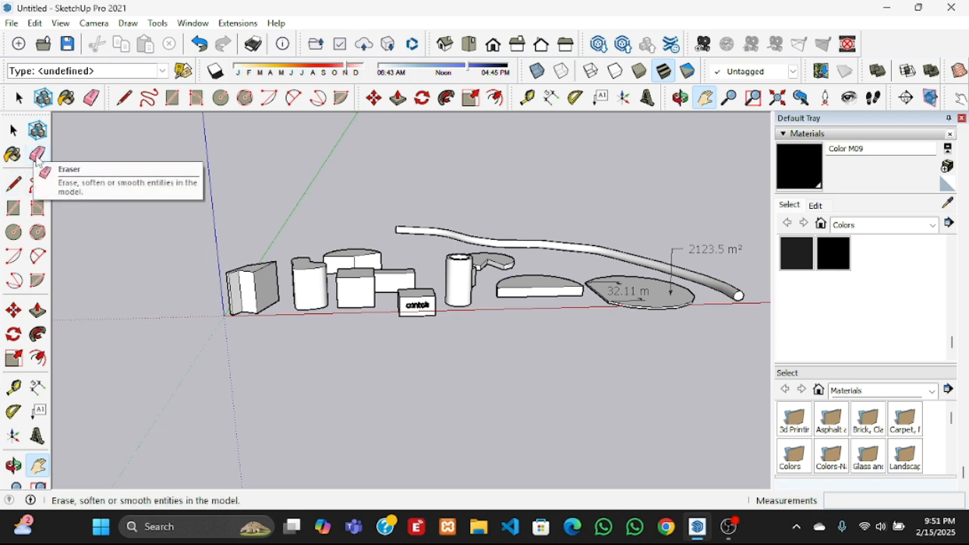
Erase the length dimension on the large faceted disc
click(38, 157)
mouse_move(472, 333)
middle_down()
mouse_move(449, 399)
mouse_move(612, 381)
middle_up()
scroll(664, 321, up, 2)
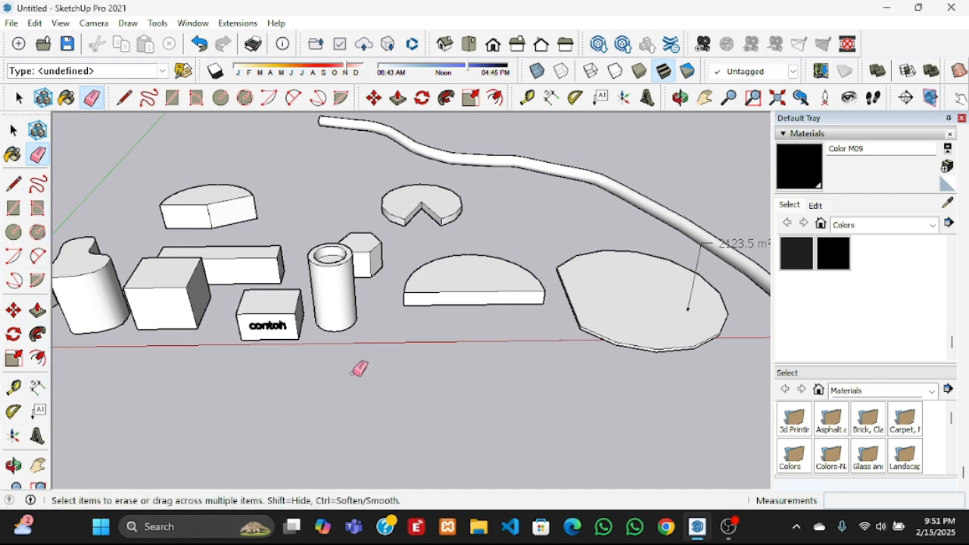
middle_drag(492, 341, 660, 301)
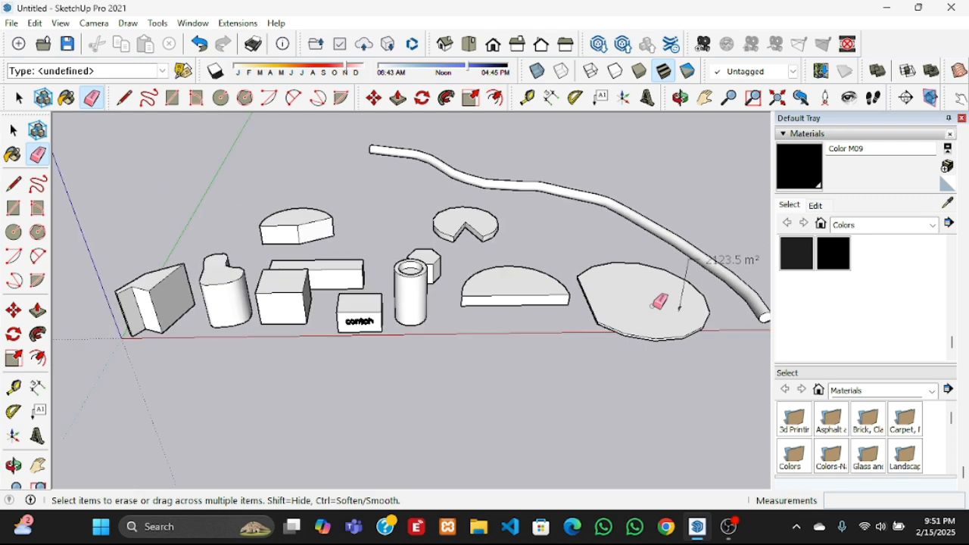
middle_drag(306, 364, 446, 338)
mouse_move(334, 352)
middle_down()
mouse_move(436, 353)
mouse_move(251, 357)
middle_up()
mouse_move(353, 337)
middle_down()
mouse_move(328, 353)
mouse_move(402, 350)
middle_up()
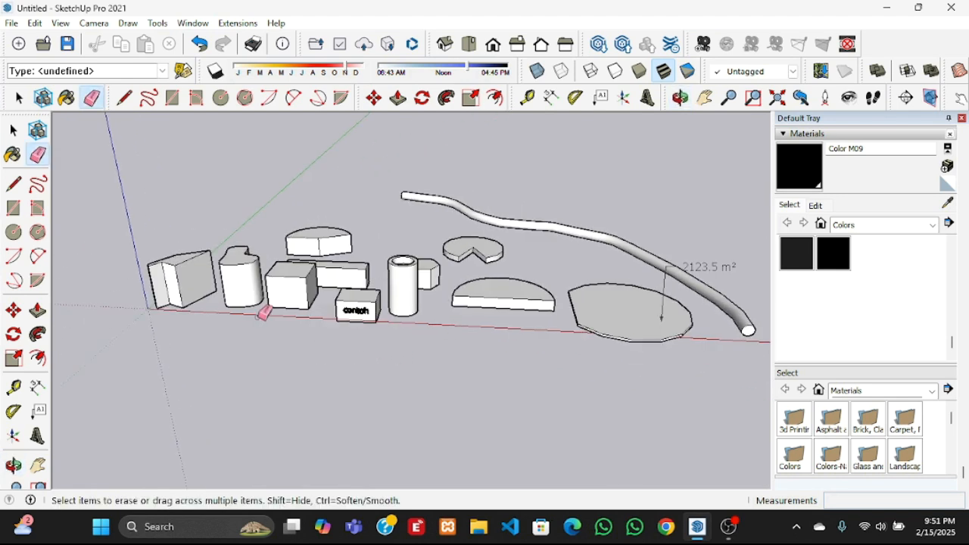
scroll(224, 302, up, 2)
scroll(212, 306, down, 2)
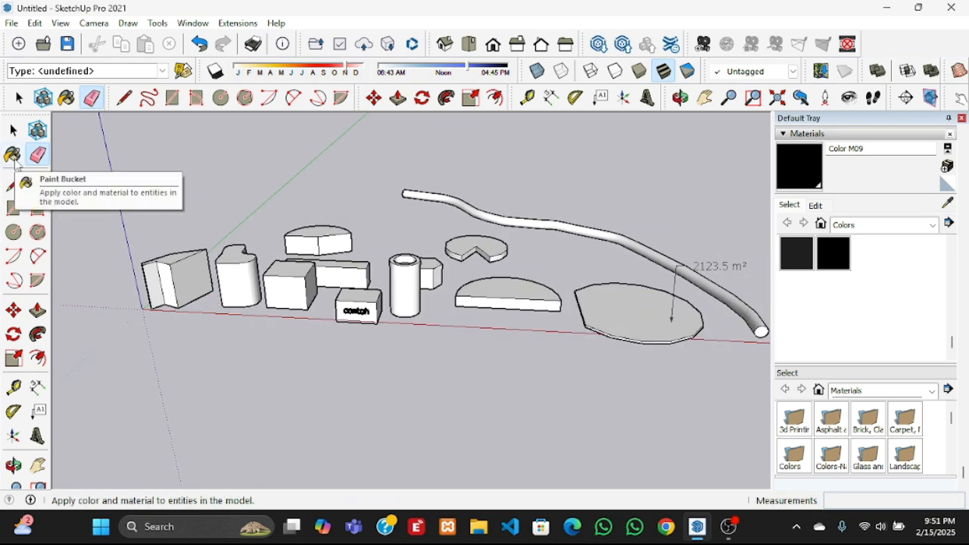
Paint the small box carrying the "contoh" text red with Color A05
click(13, 156)
scroll(397, 352, up, 3)
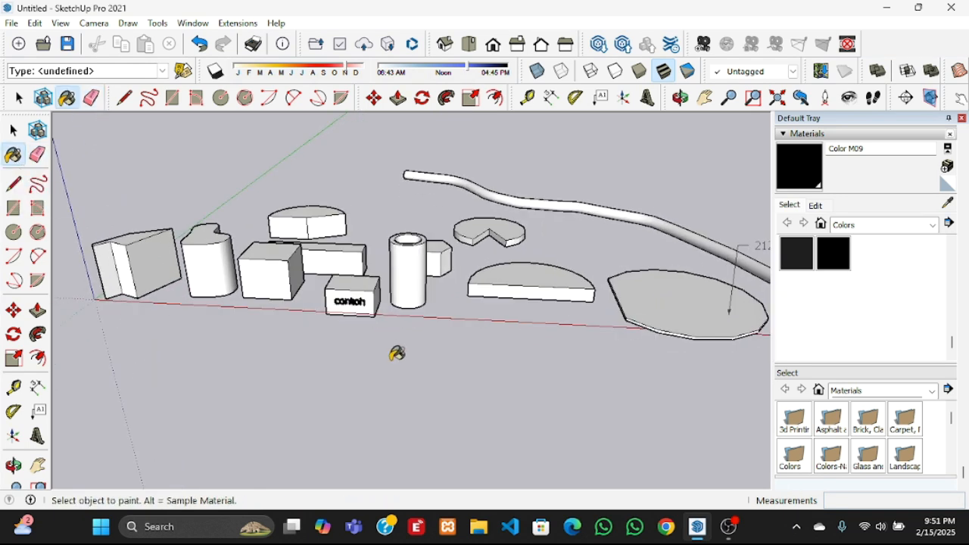
scroll(859, 308, up, 10)
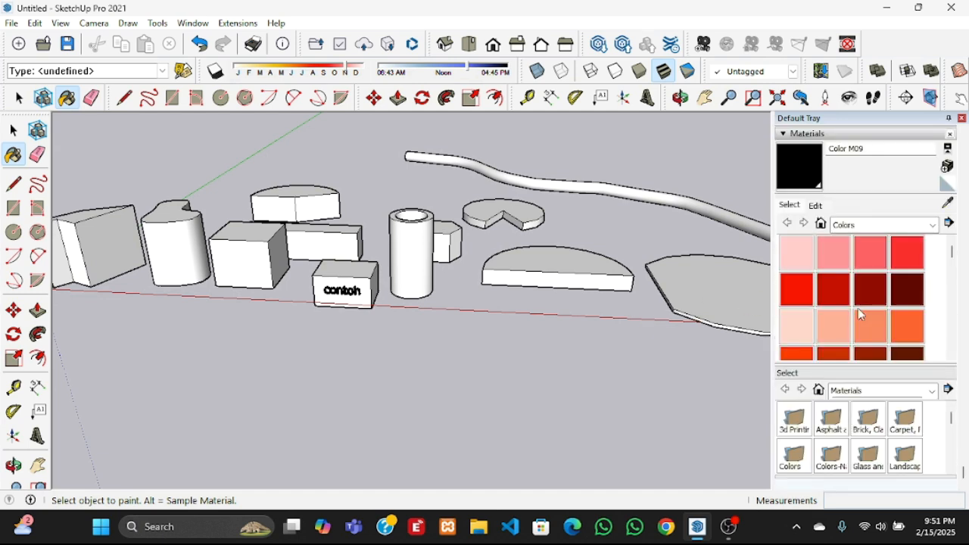
click(797, 289)
scroll(677, 264, down, 4)
scroll(409, 257, up, 5)
scroll(336, 286, down, 4)
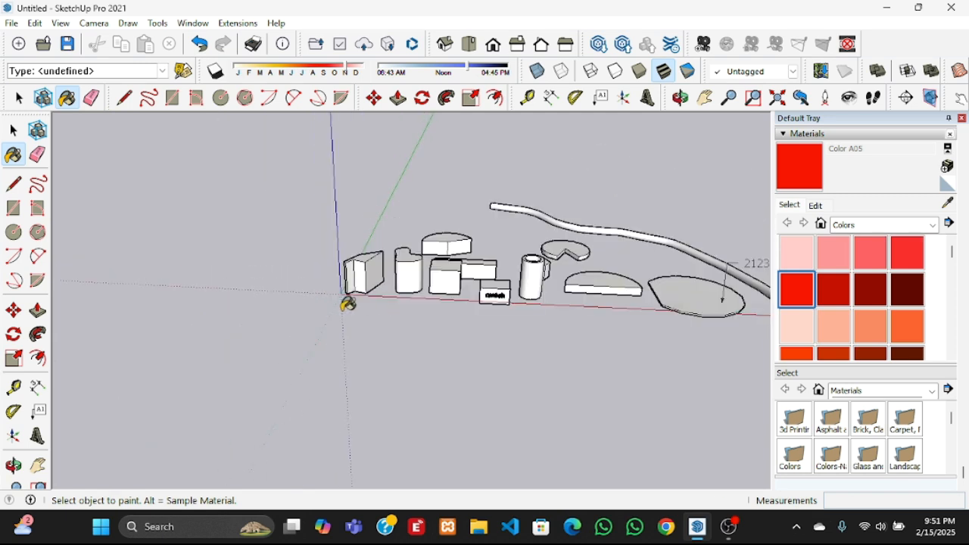
scroll(471, 302, up, 3)
click(478, 277)
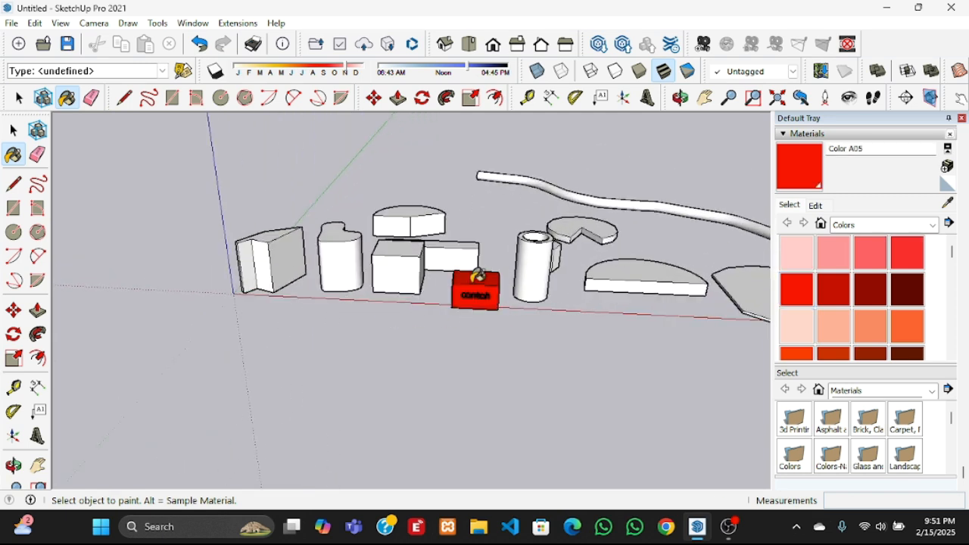
scroll(517, 324, up, 2)
Repaint the small box behind the "contoh" text light grey with Color M01
scroll(858, 286, down, 10)
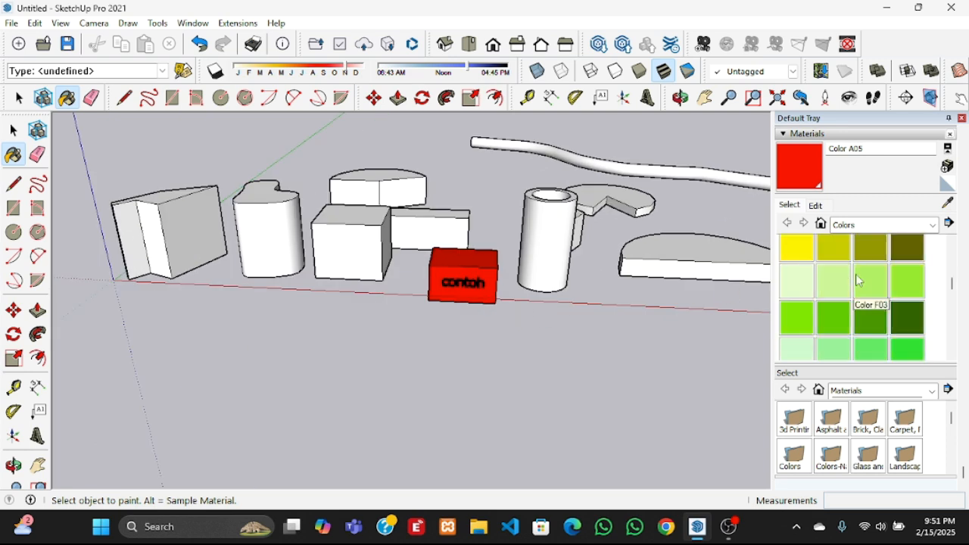
scroll(858, 286, down, 3)
scroll(835, 290, up, 1)
click(829, 295)
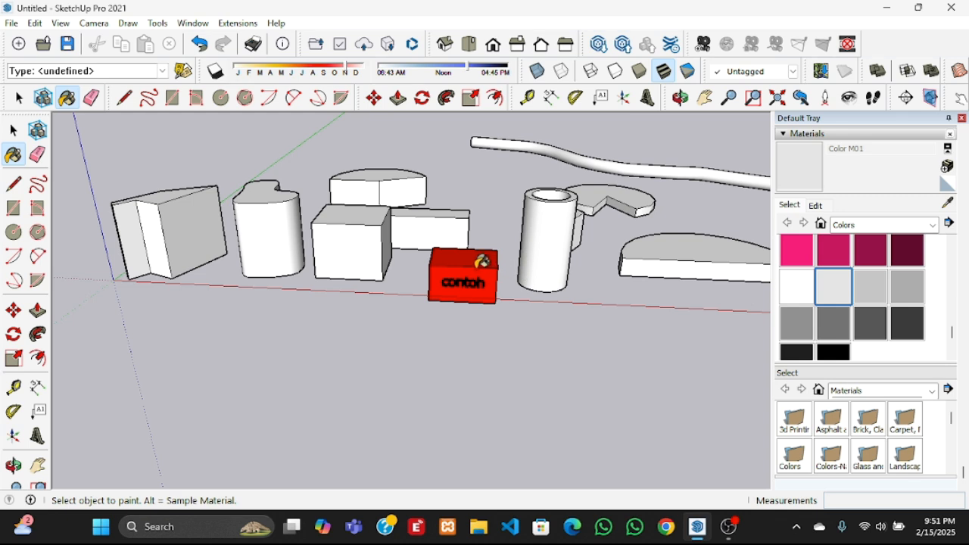
click(482, 261)
mouse_move(499, 277)
middle_down()
mouse_move(502, 318)
mouse_move(524, 342)
middle_up()
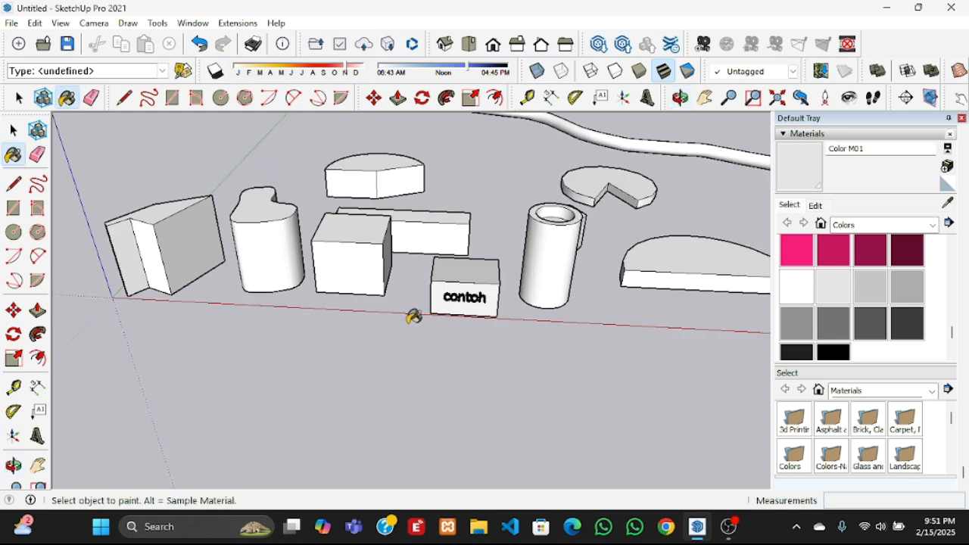
Select the whole notched angular solid beside the origin and make it a group
middle_drag(414, 316, 480, 340)
scroll(524, 190, down, 4)
middle_drag(482, 283, 457, 344)
scroll(340, 238, up, 3)
scroll(389, 275, up, 2)
middle_drag(389, 275, 389, 325)
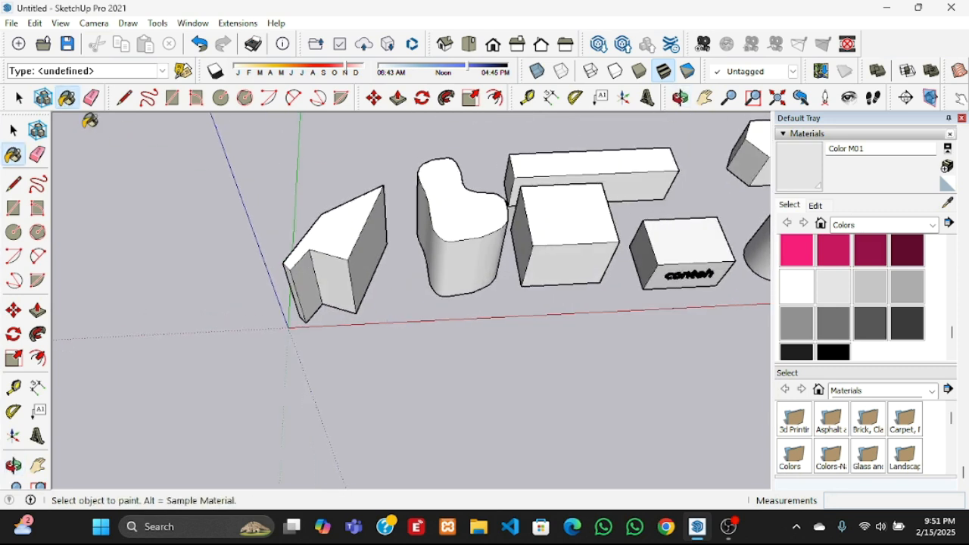
click(13, 130)
drag(248, 147, 398, 352)
right_click(334, 279)
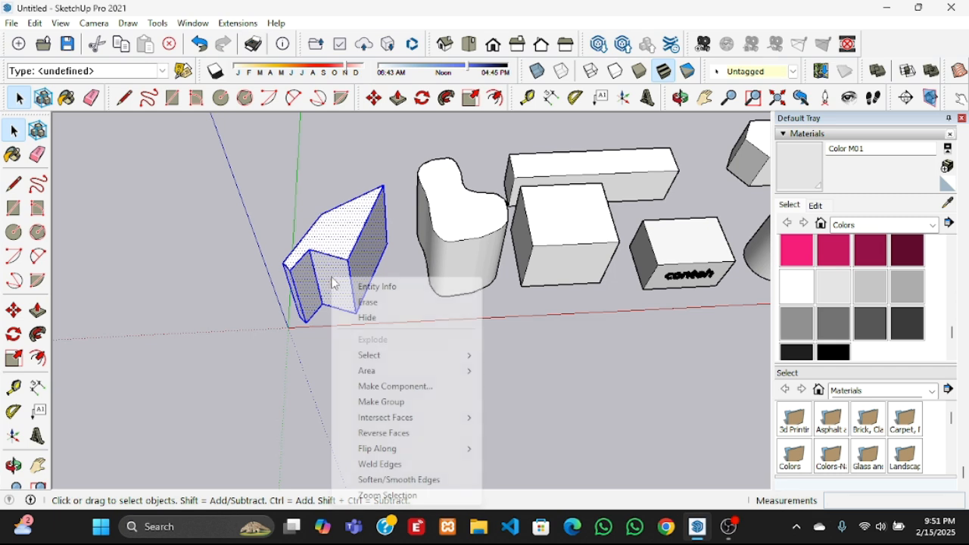
click(382, 402)
Select the whole curved freeform solid next to the angular one and make it a group
middle_drag(382, 402, 444, 281)
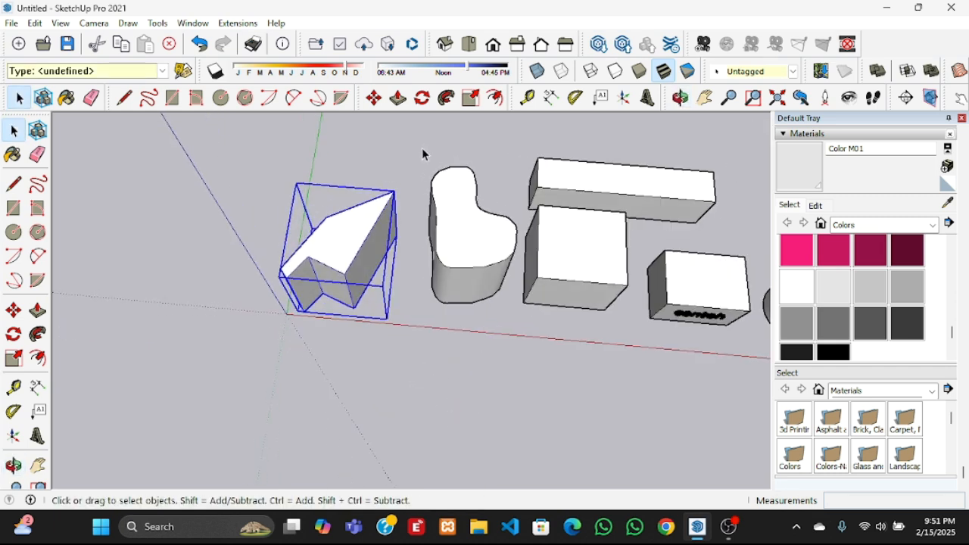
drag(433, 208, 516, 369)
right_click(464, 251)
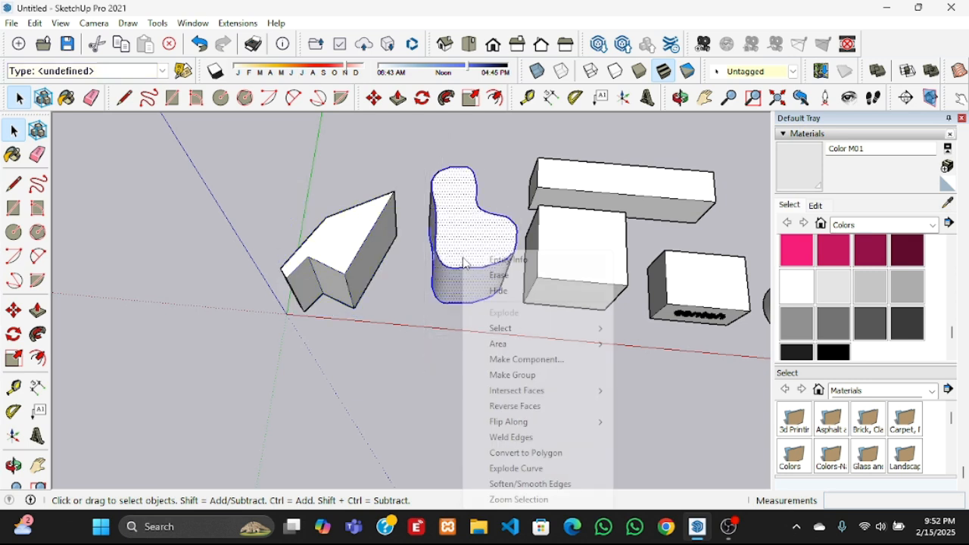
click(512, 374)
scroll(227, 253, down, 3)
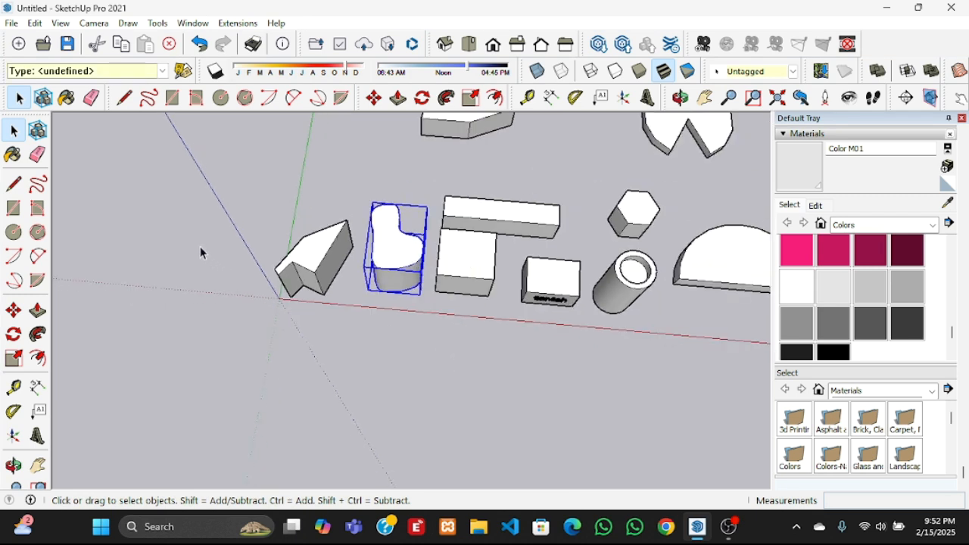
mouse_move(415, 324)
middle_down()
mouse_move(418, 400)
mouse_move(408, 321)
middle_up()
scroll(405, 244, up, 3)
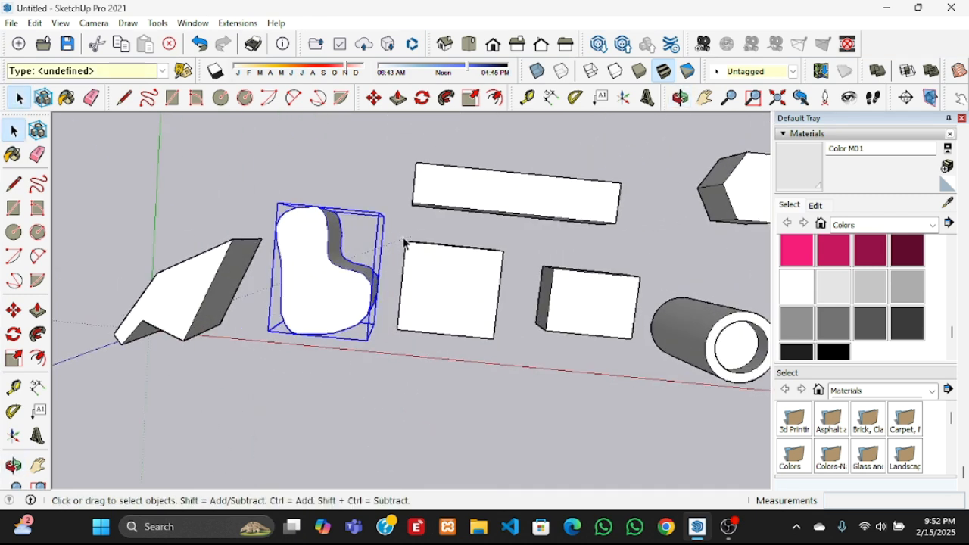
drag(434, 358, 509, 388)
key(o)
middle_drag(436, 373, 502, 361)
scroll(502, 361, up, 2)
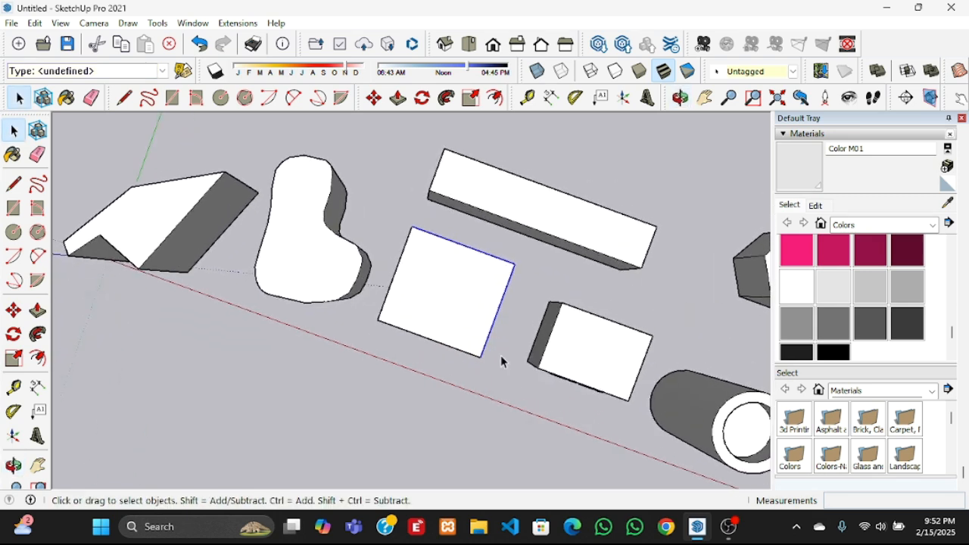
Select the whole square box beside the curved freeform solid and make it a group
scroll(492, 228, down, 4)
middle_drag(409, 358, 457, 326)
click(704, 98)
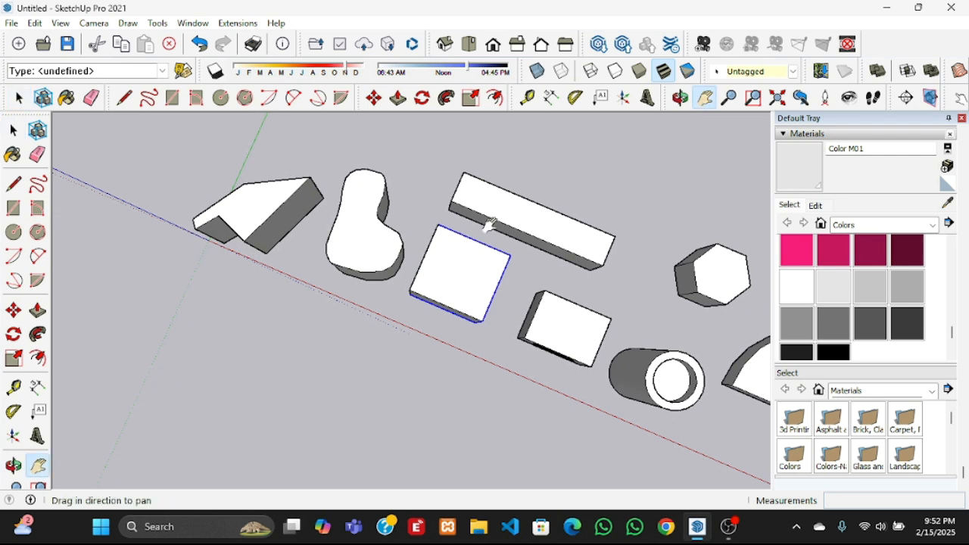
drag(375, 277, 452, 262)
middle_drag(433, 337, 489, 287)
drag(489, 287, 371, 406)
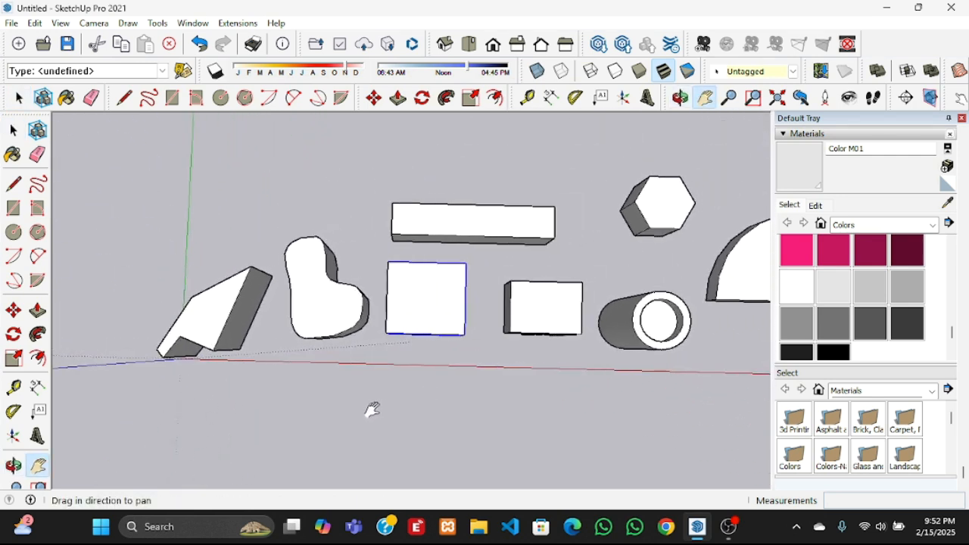
scroll(413, 340, up, 3)
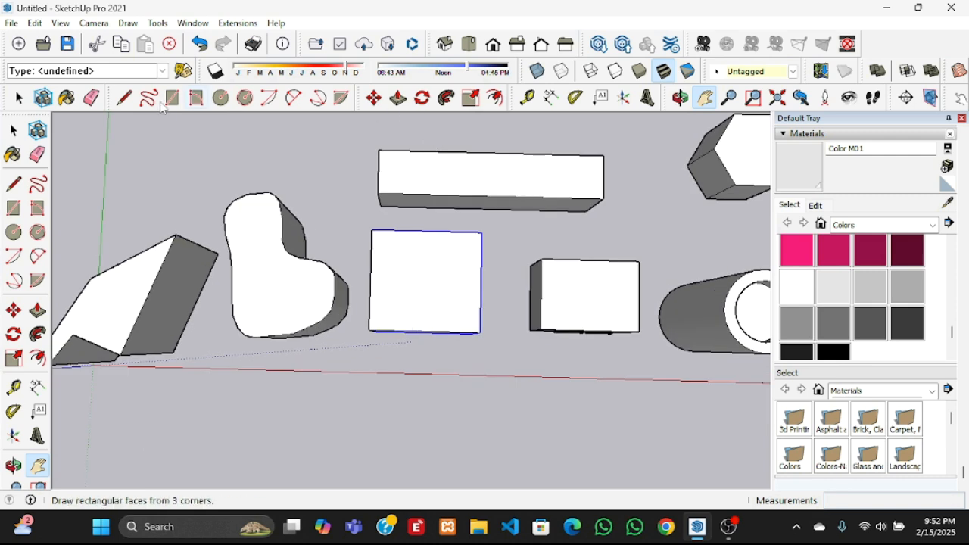
click(19, 97)
drag(359, 226, 500, 381)
right_click(465, 286)
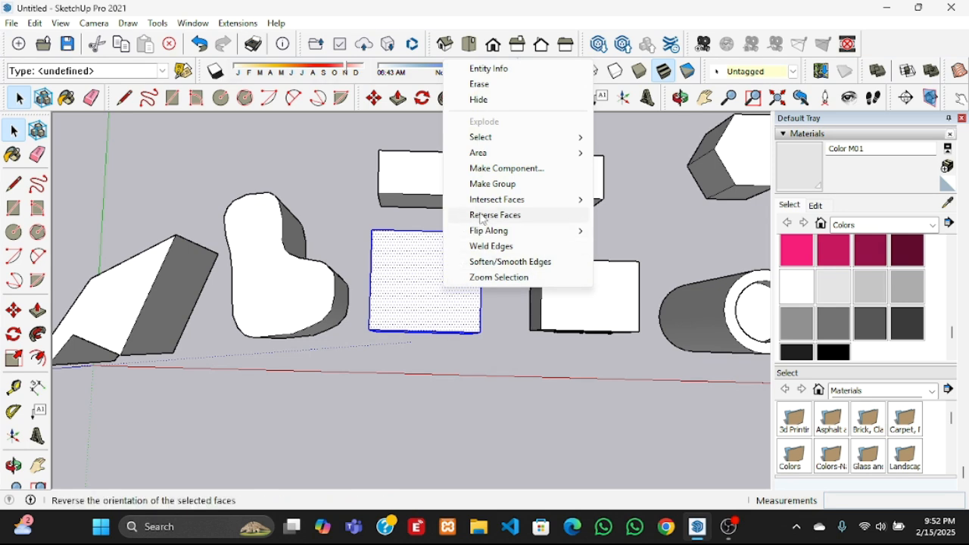
click(492, 183)
Select the whole long rectangular bar behind the square box and make it a group
scroll(330, 328, down, 3)
click(488, 314)
scroll(454, 249, up, 5)
middle_drag(428, 255, 420, 327)
drag(293, 242, 592, 288)
right_click(453, 235)
click(502, 357)
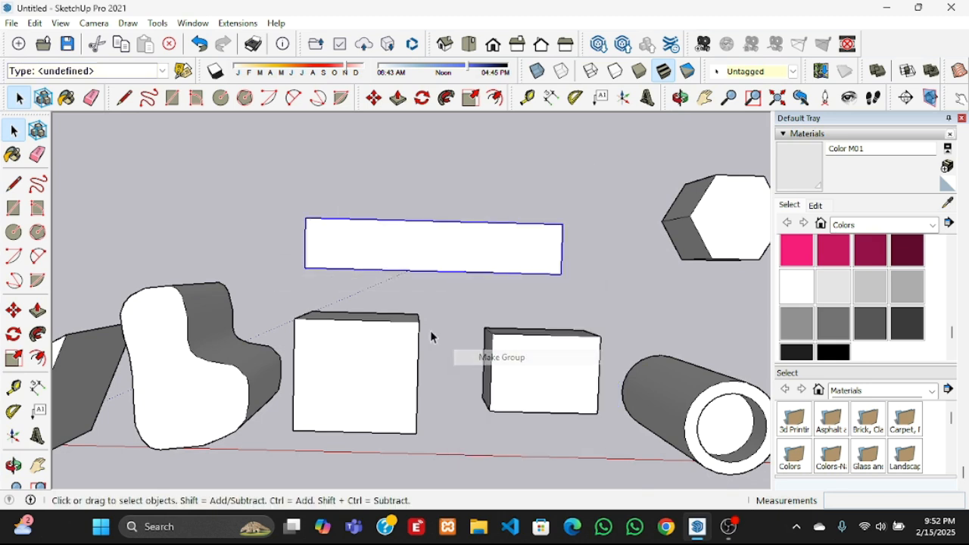
Select the whole hollow cylinder next to the "contoh" box and make it a group
scroll(286, 272, down, 5)
scroll(450, 331, up, 4)
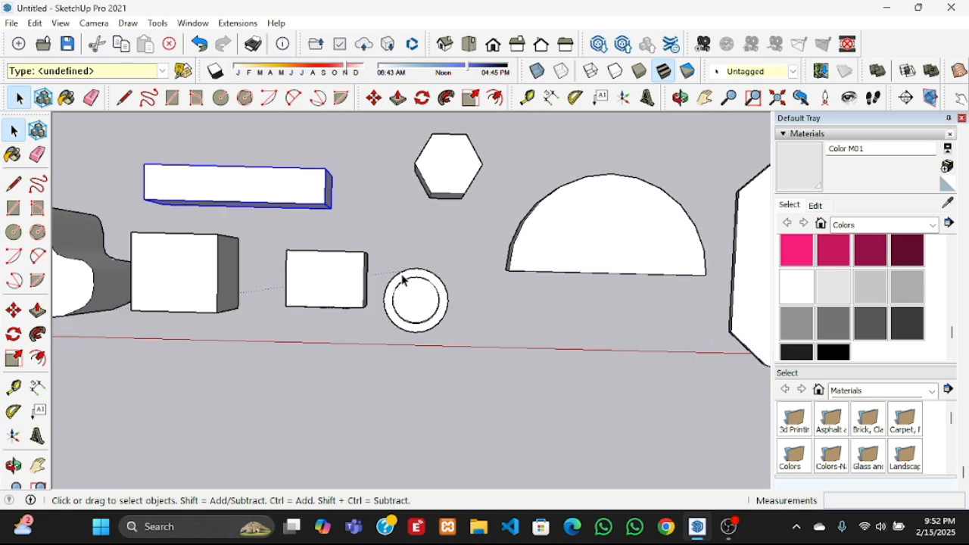
drag(376, 245, 464, 373)
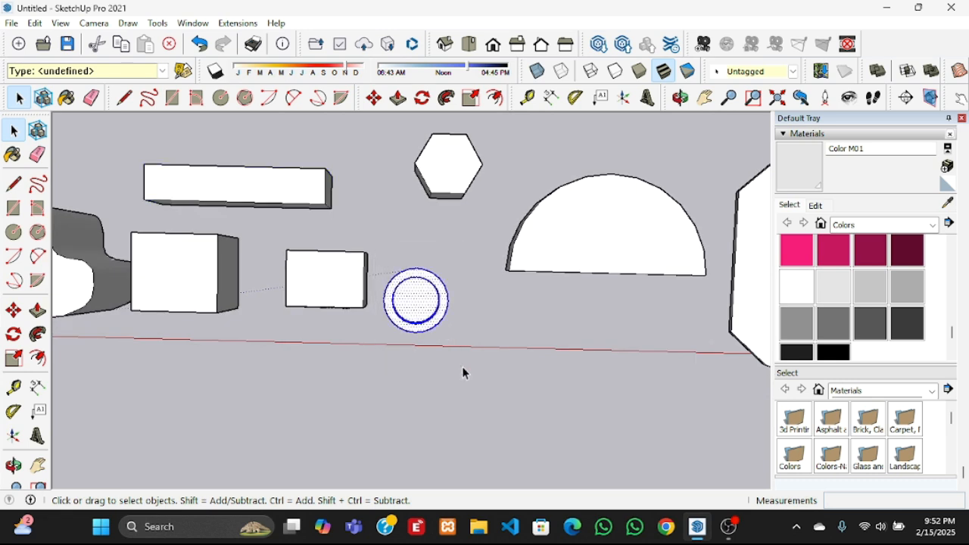
right_click(436, 341)
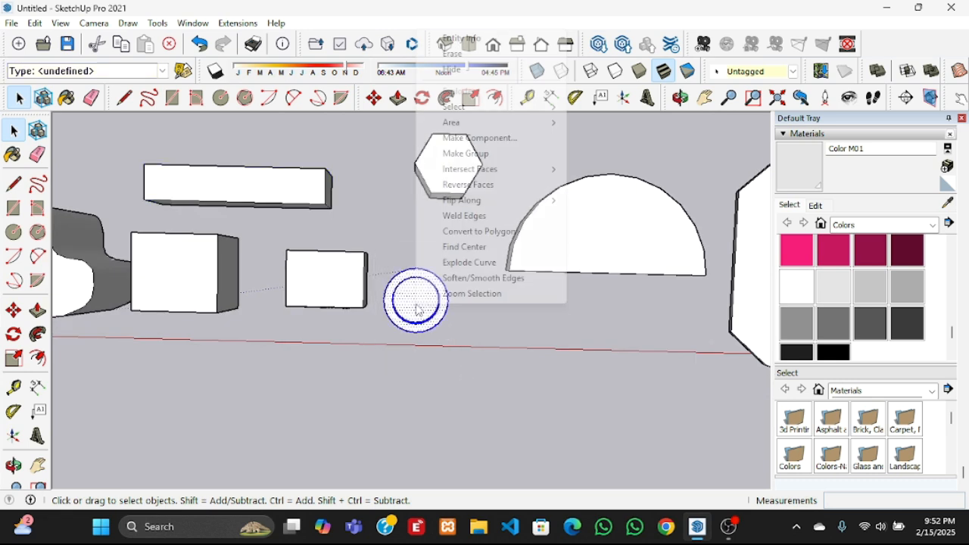
click(470, 153)
Select the whole hexagonal prism behind the hollow cylinder and make it a group
scroll(473, 250, down, 5)
mouse_move(455, 318)
middle_down()
mouse_move(443, 331)
mouse_move(443, 219)
middle_up()
click(463, 219)
right_click(463, 217)
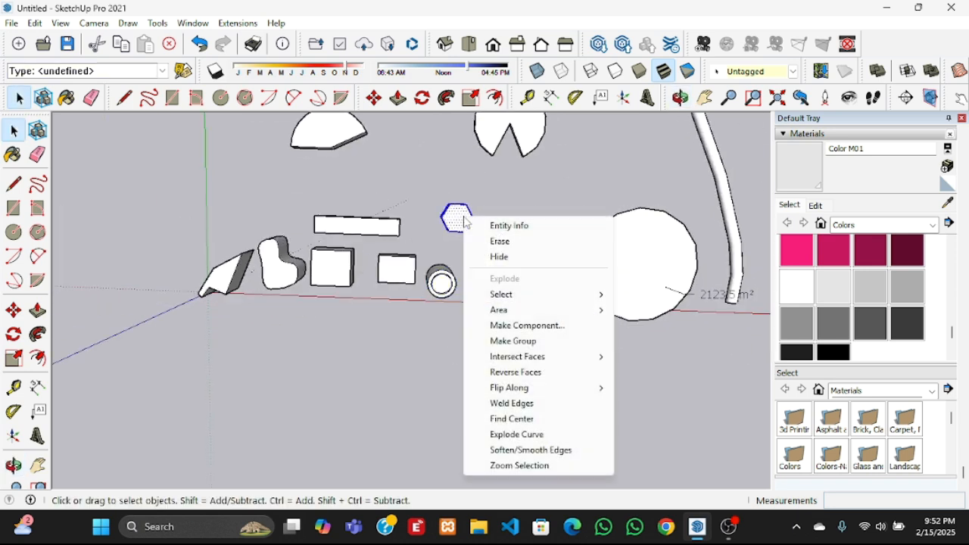
click(514, 341)
Select the whole half-disc solid between the hollow cylinder and the large flat disc and make it a group
scroll(550, 302, down, 2)
scroll(530, 249, up, 4)
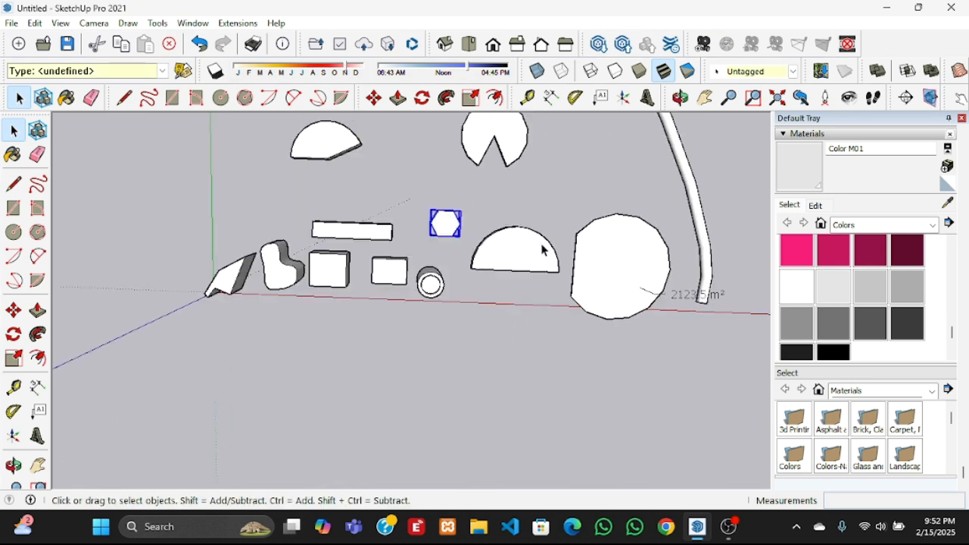
drag(433, 176, 583, 321)
right_click(539, 240)
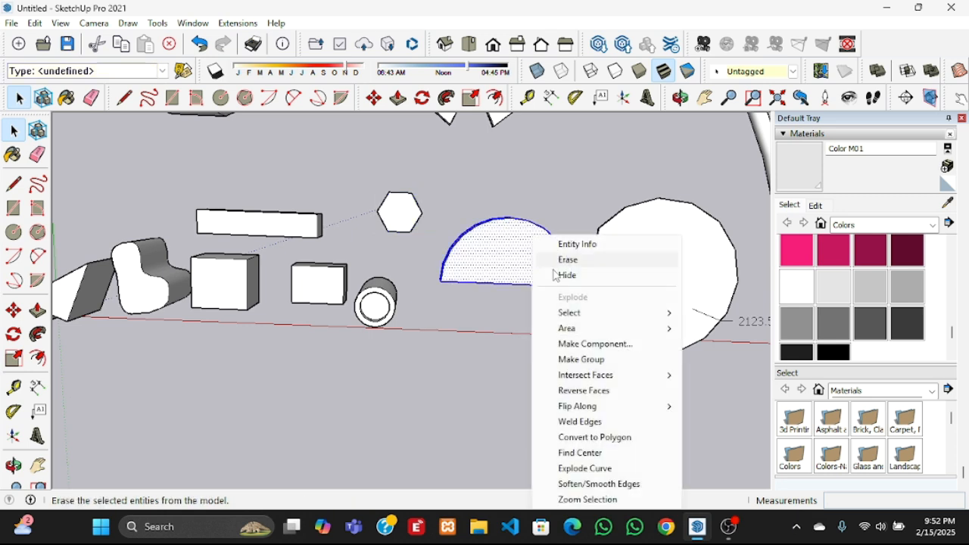
click(563, 360)
Select the whole cut arc-shaped solid in the back row behind the long bar and make it a group
scroll(394, 326, down, 3)
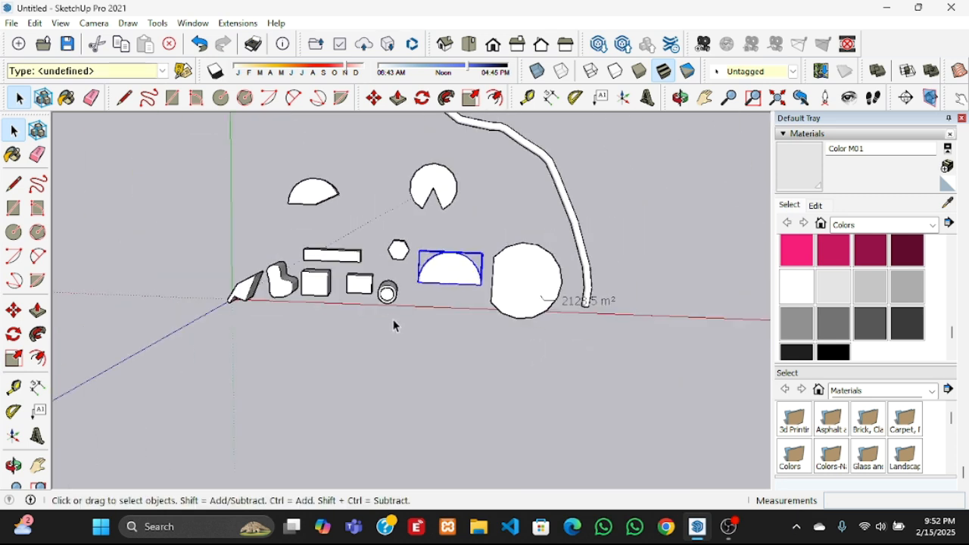
drag(274, 162, 345, 220)
right_click(319, 192)
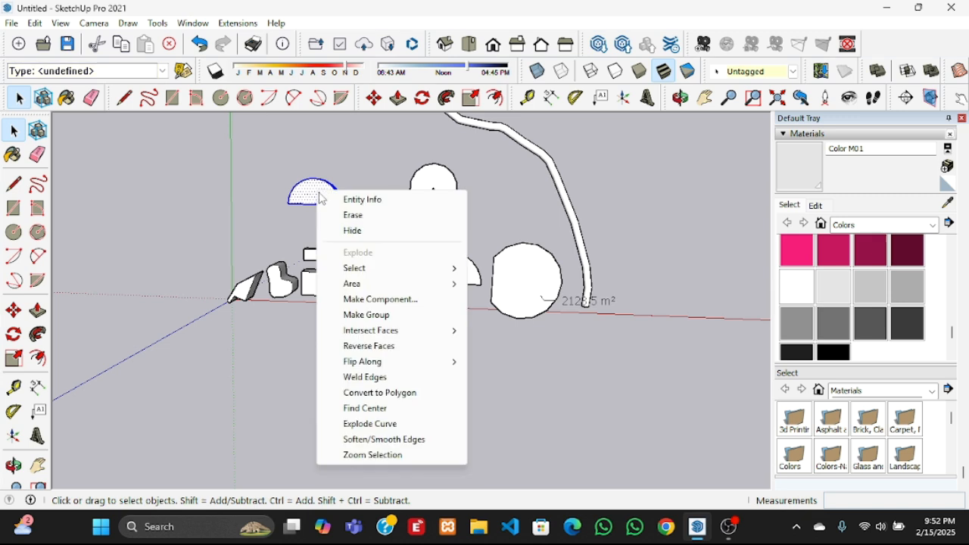
click(362, 315)
Select the whole round solid with the wedge-shaped notch in the back row and make it a group
scroll(394, 153, up, 2)
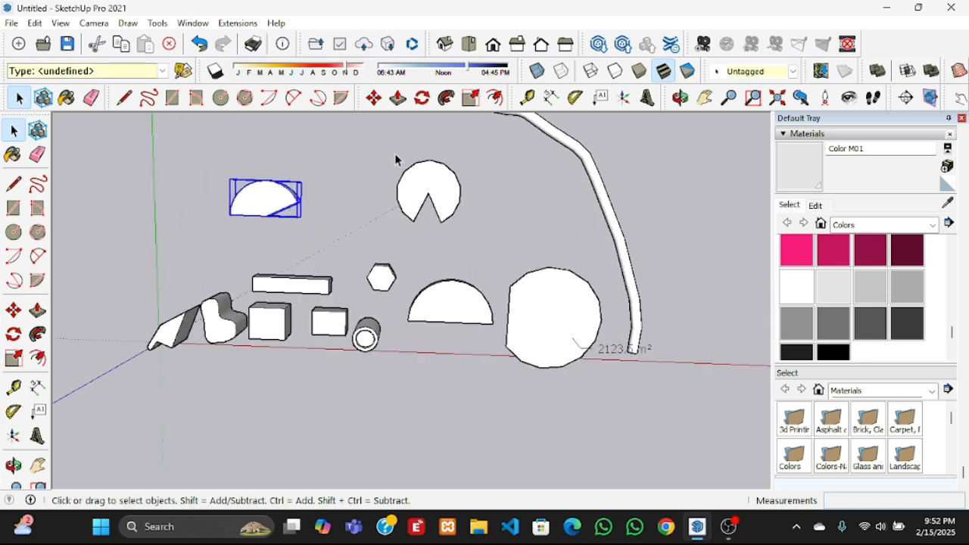
drag(473, 239, 472, 238)
right_click(449, 193)
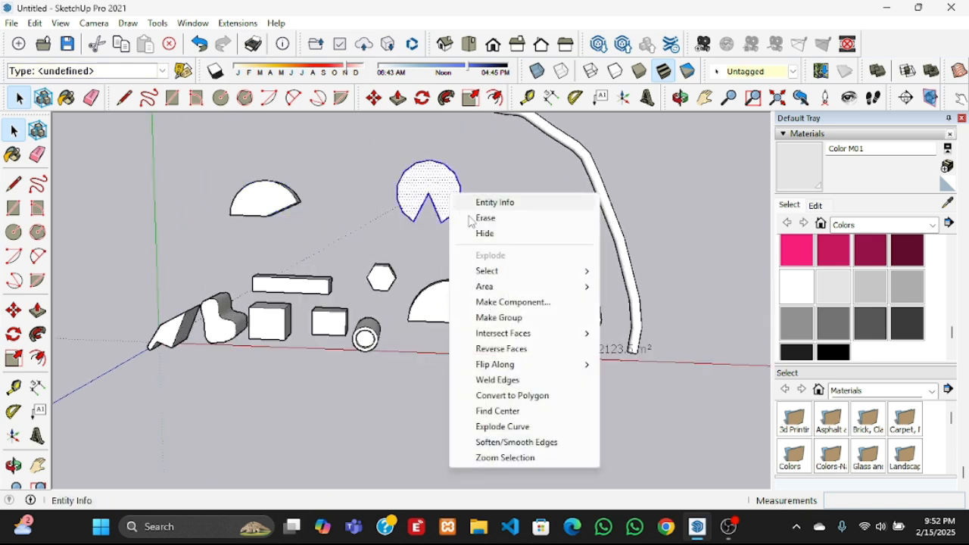
click(485, 315)
Select the whole large flat disc together with its area label and make it a group
scroll(328, 259, down, 2)
middle_drag(513, 366, 499, 318)
scroll(499, 317, up, 3)
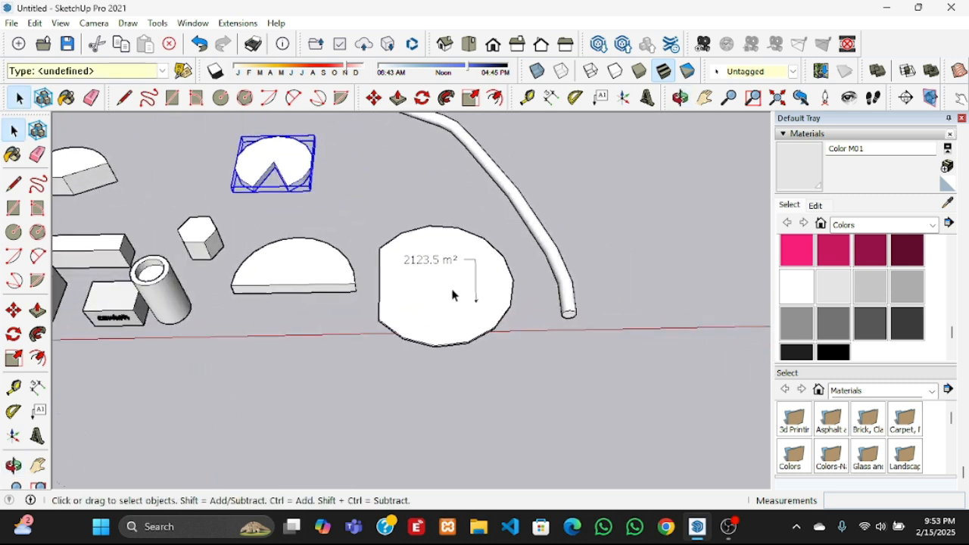
drag(366, 189, 486, 362)
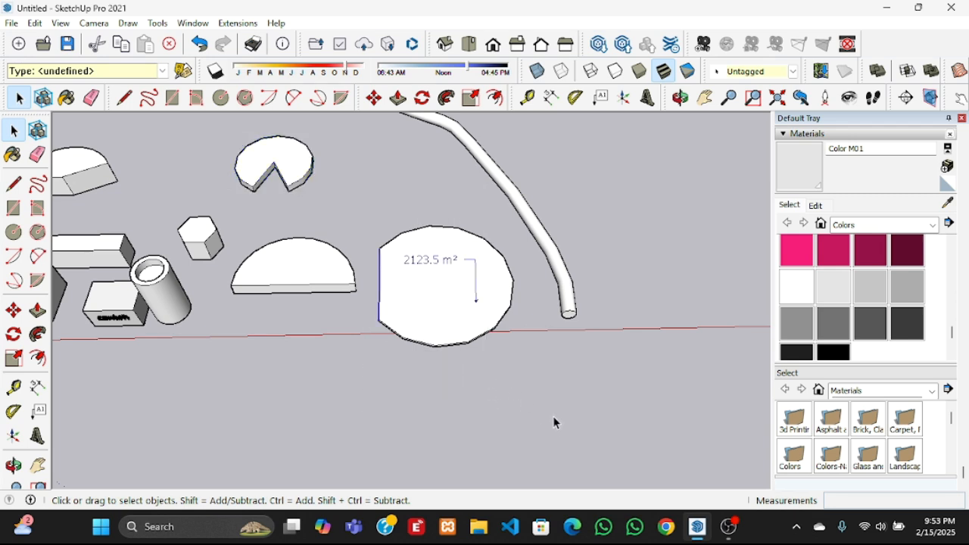
scroll(461, 411, down, 2)
scroll(516, 384, up, 2)
scroll(506, 375, up, 2)
middle_drag(512, 389, 517, 439)
mouse_move(305, 155)
mouse_down()
mouse_move(371, 300)
mouse_move(512, 381)
mouse_up()
right_click(439, 306)
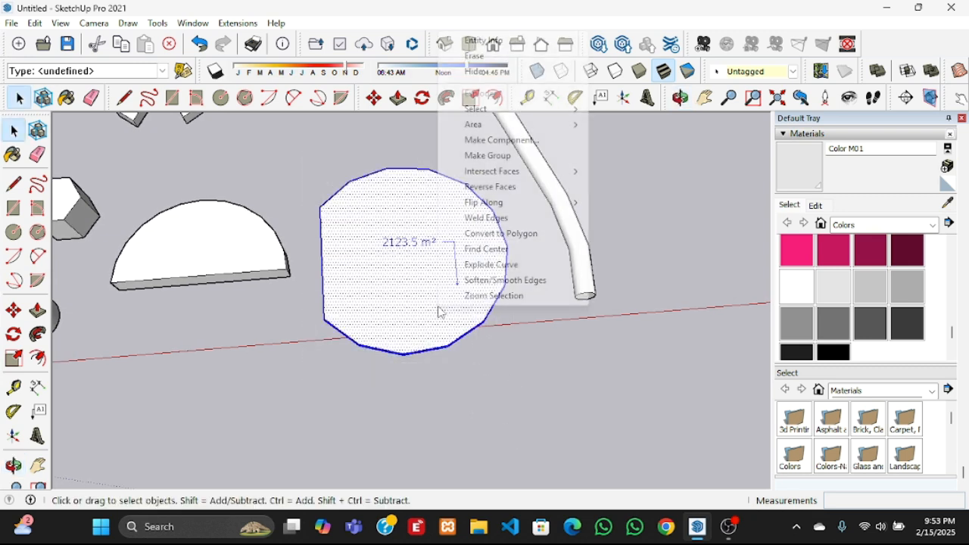
click(490, 163)
scroll(348, 318, down, 5)
click(469, 350)
middle_drag(469, 350, 227, 307)
scroll(313, 355, down, 4)
middle_drag(571, 350, 397, 384)
key(space)
scroll(363, 329, up, 4)
scroll(337, 318, up, 2)
click(335, 289)
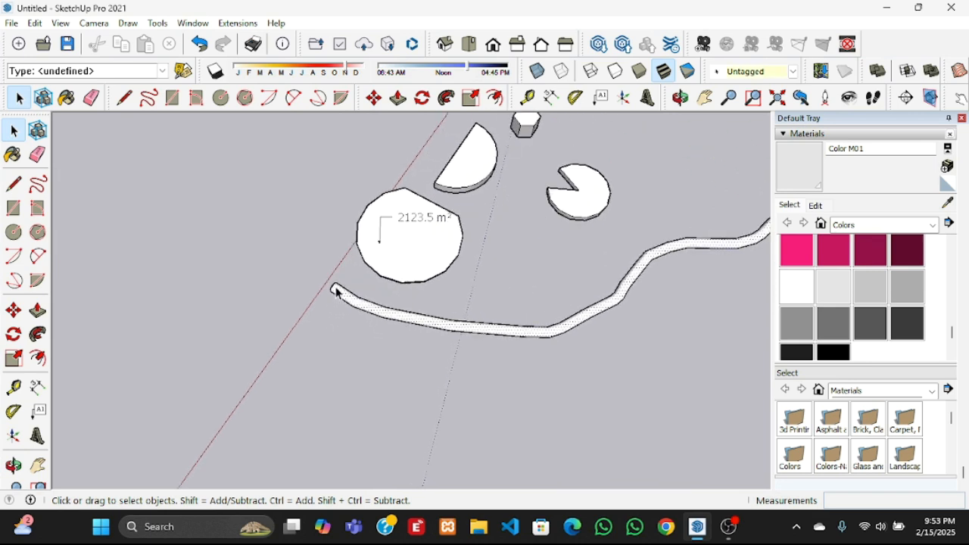
right_click(383, 317)
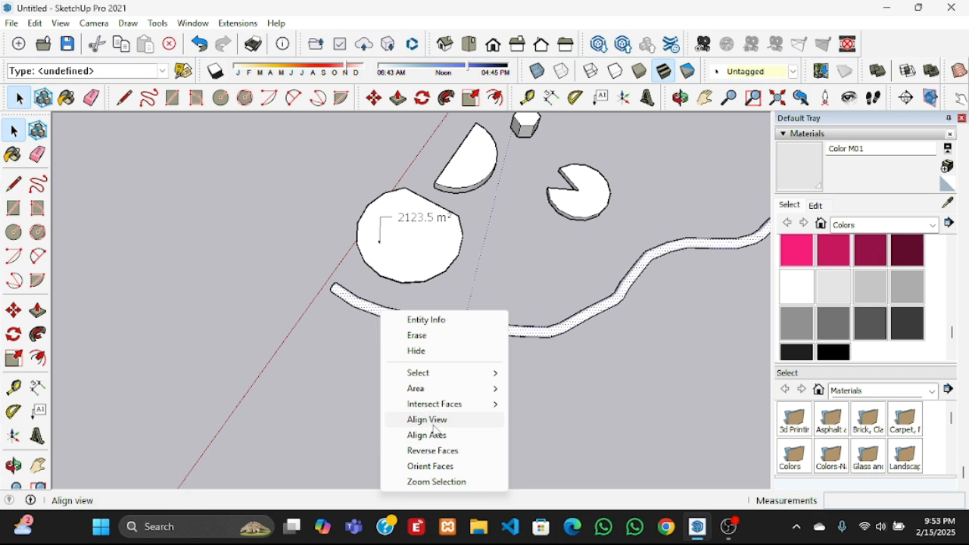
click(352, 391)
Select the whole long winding pipe including its end faces, make it a group, and clear the selection
middle_drag(339, 357, 423, 361)
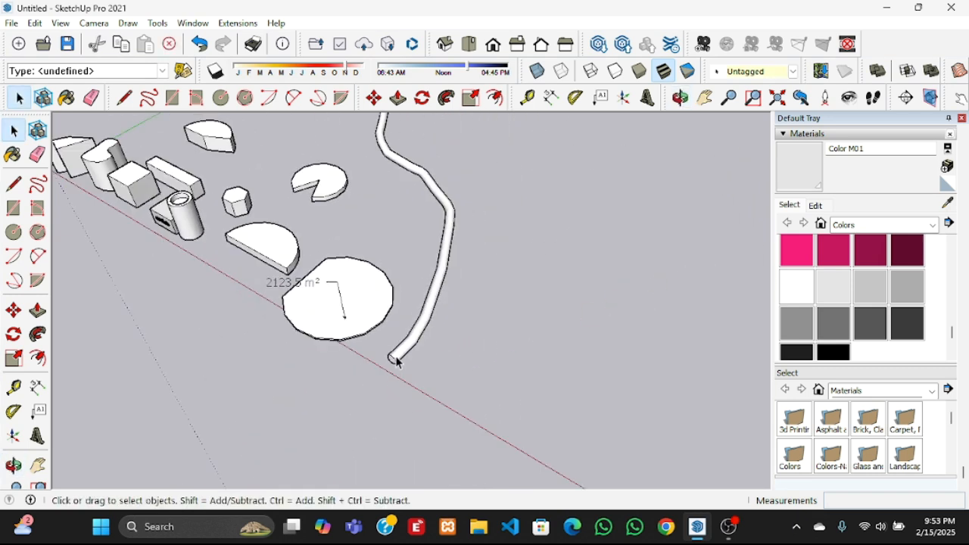
scroll(394, 366, up, 2)
middle_drag(394, 365, 458, 335)
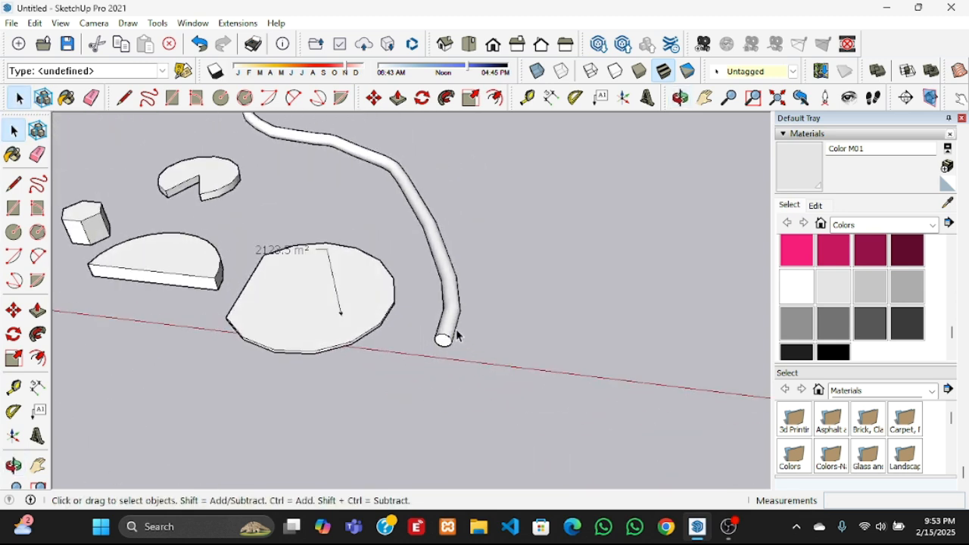
middle_drag(484, 386, 321, 394)
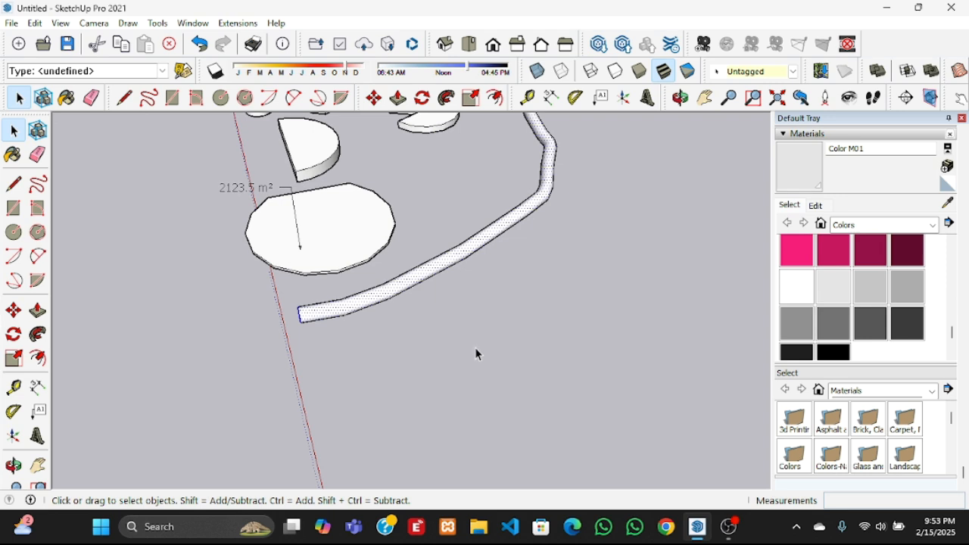
scroll(475, 347, down, 3)
scroll(313, 406, down, 1)
middle_drag(496, 267, 282, 275)
scroll(374, 367, up, 5)
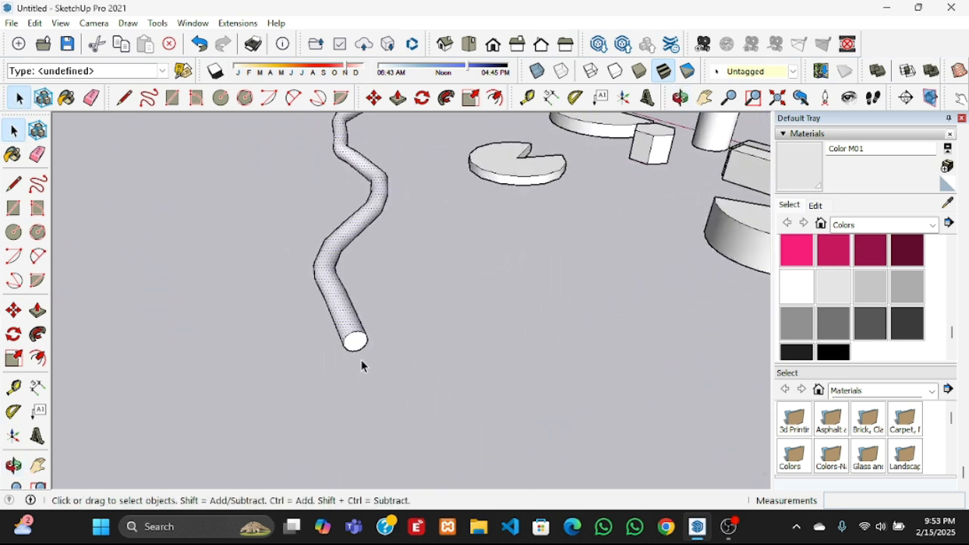
scroll(377, 376, down, 3)
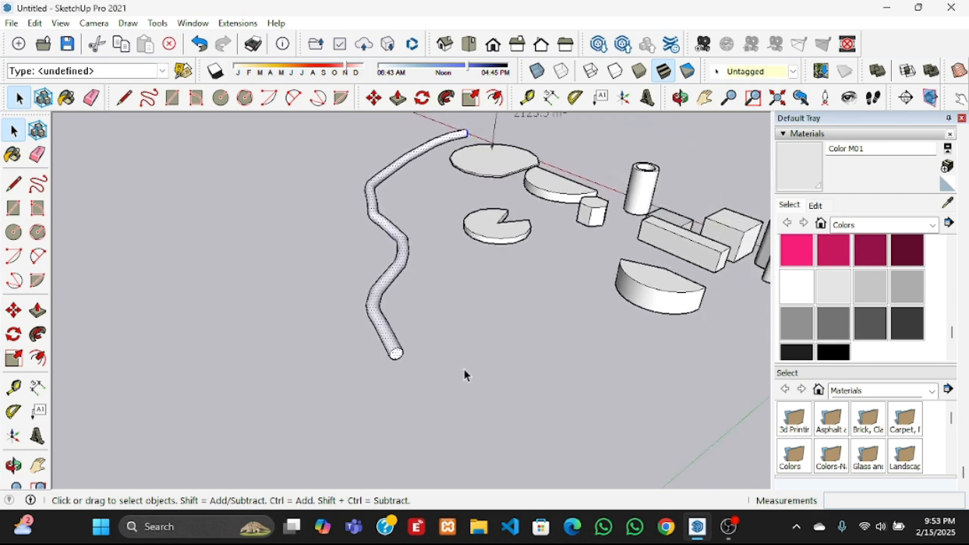
right_click(392, 342)
click(436, 232)
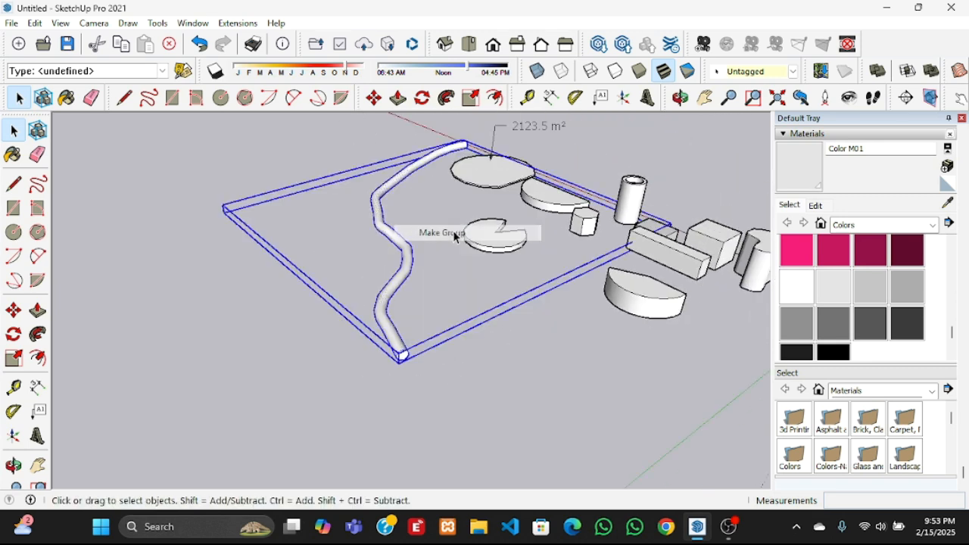
click(487, 383)
Paint the notched angular solid beside the origin pink with Color L05
middle_drag(351, 379, 247, 245)
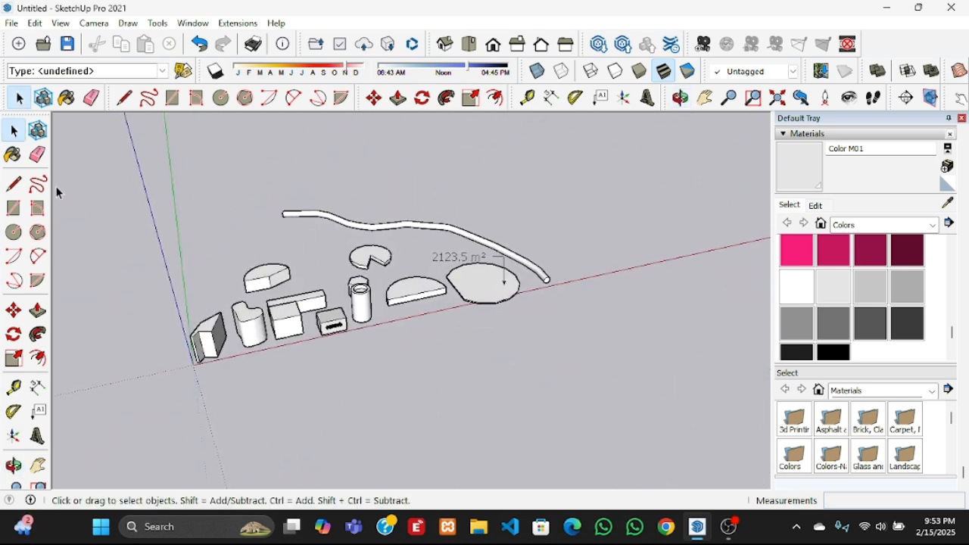
click(13, 155)
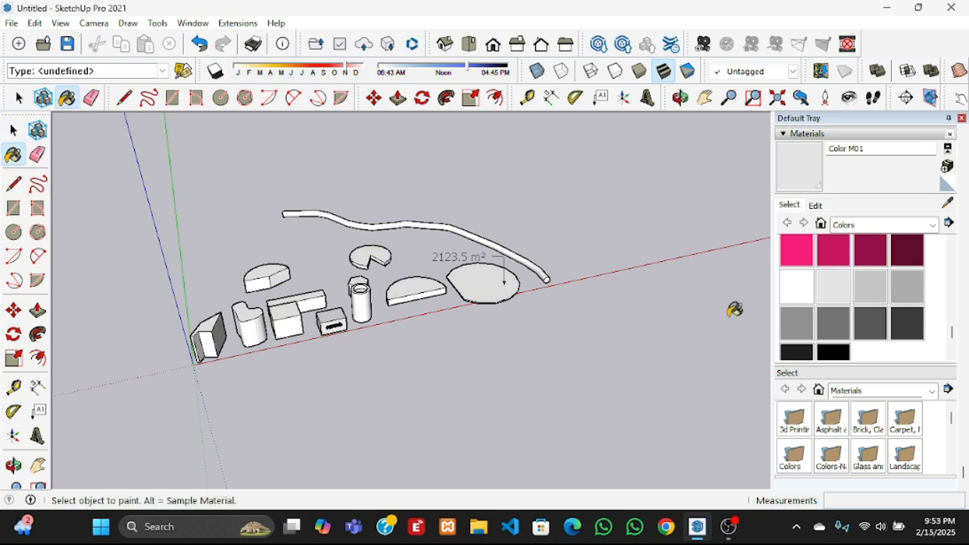
click(796, 251)
scroll(217, 328, up, 5)
click(217, 340)
Paint the curved freeform solid blue with Color I06
scroll(835, 299, up, 5)
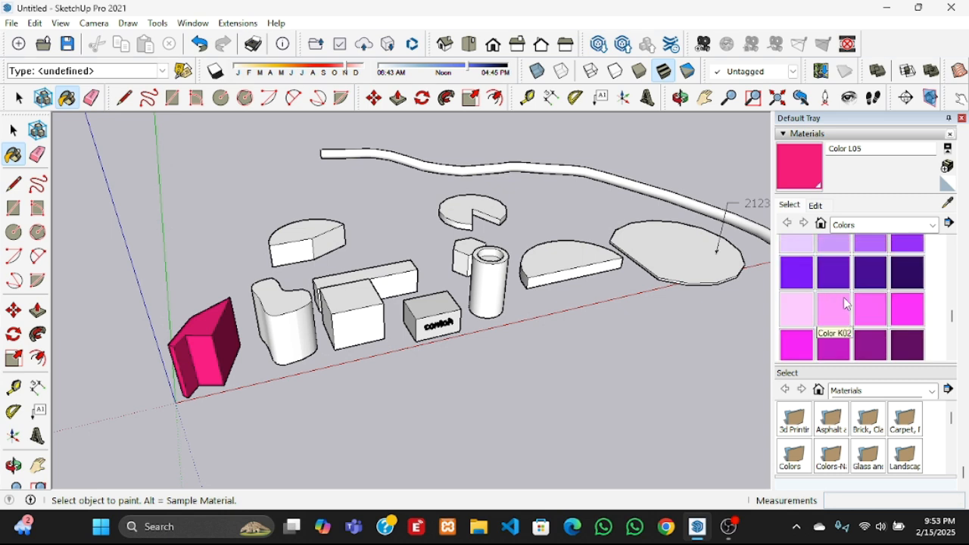
click(836, 286)
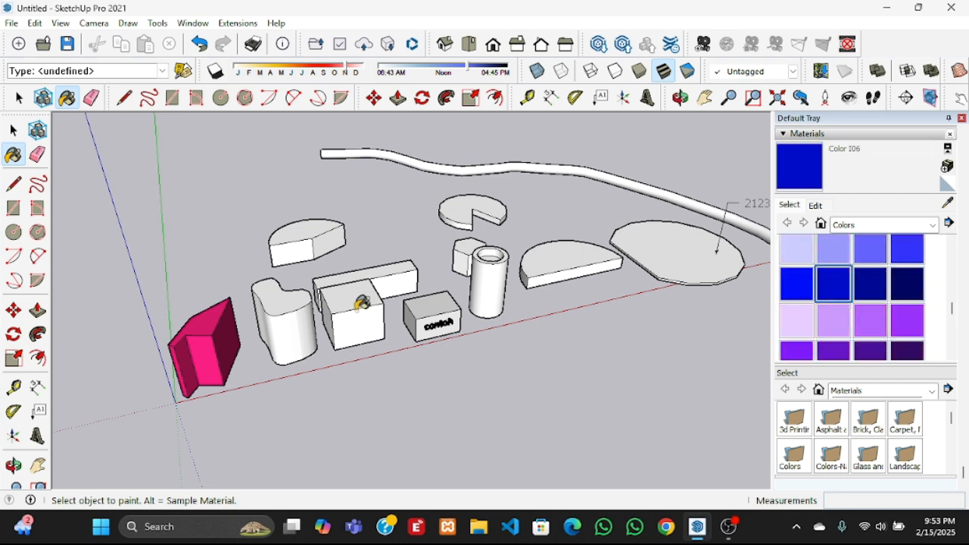
click(300, 318)
Paint the square box next to the curved freeform solid green with Color F06
scroll(861, 304, down, 3)
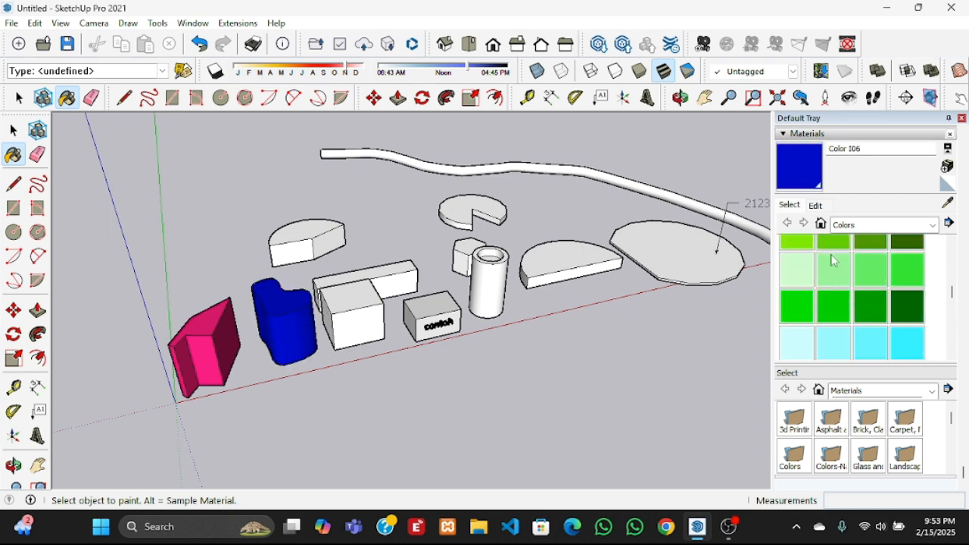
scroll(836, 280, up, 2)
click(836, 318)
click(349, 308)
Paint the small box carrying the "contoh" text light green with Color F02
mouse_move(349, 308)
middle_down()
mouse_move(411, 363)
mouse_move(355, 363)
middle_up()
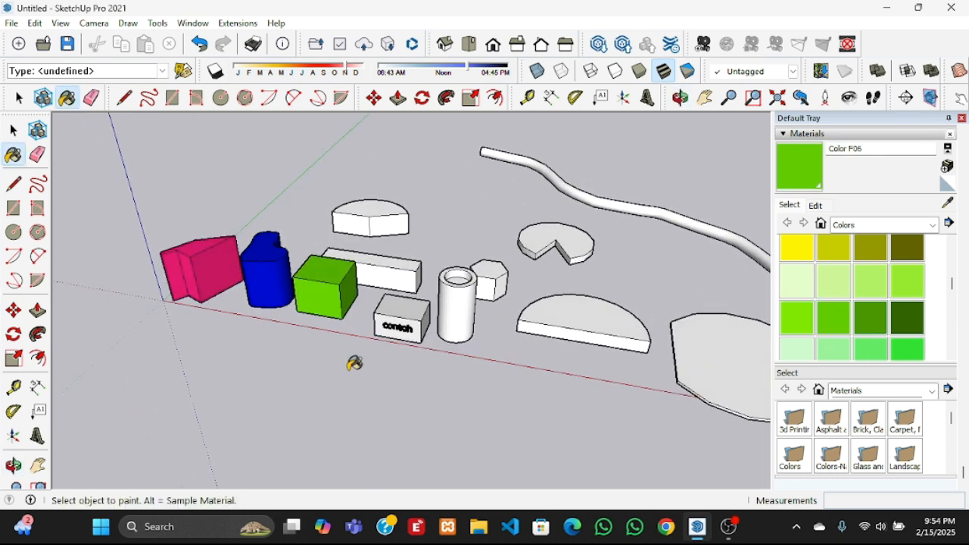
click(836, 288)
click(416, 306)
Paint the hollow cylinder beside the "contoh" box yellow with Color E05
mouse_move(422, 359)
middle_down()
mouse_move(446, 387)
mouse_move(730, 380)
middle_up()
scroll(819, 259, up, 3)
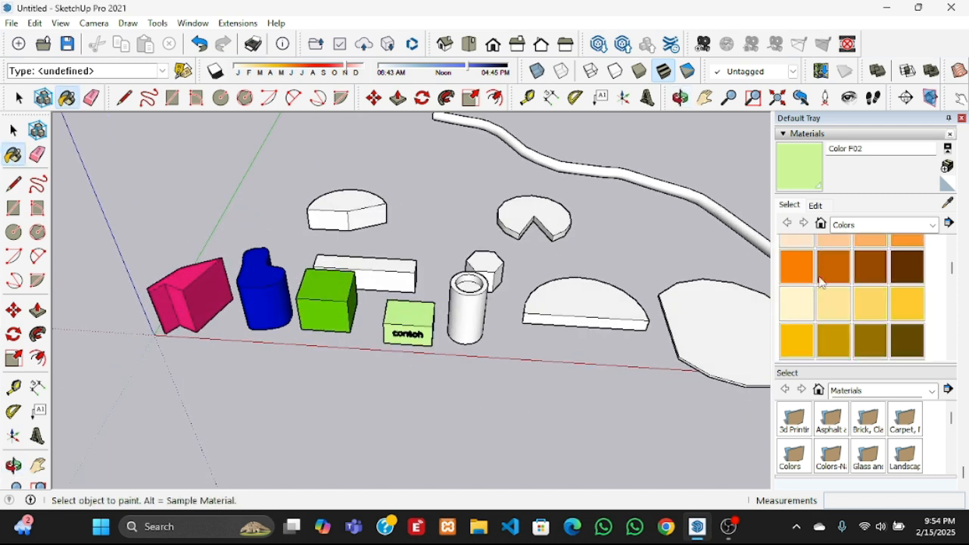
click(799, 327)
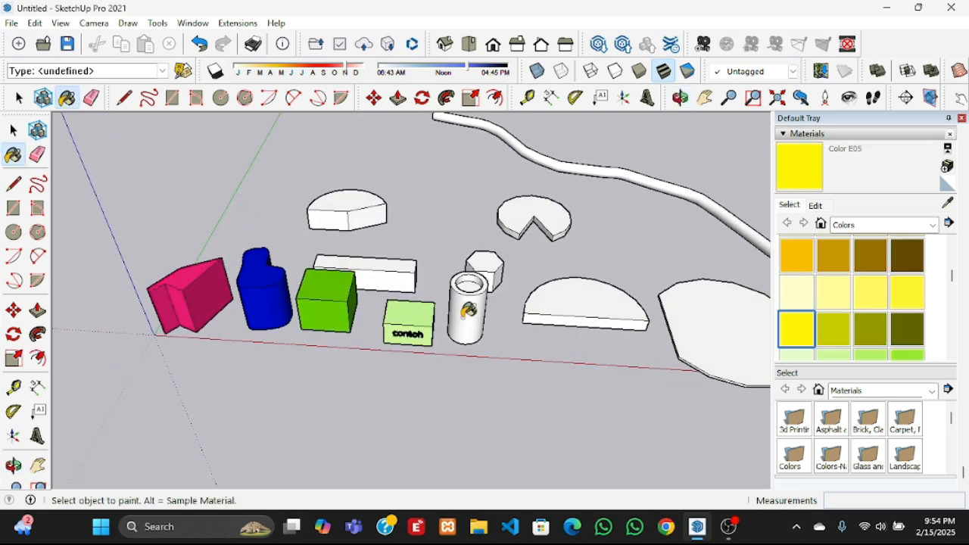
click(468, 311)
Paint the flat half-circle solid near the red axis red with Color A05
scroll(836, 284, up, 5)
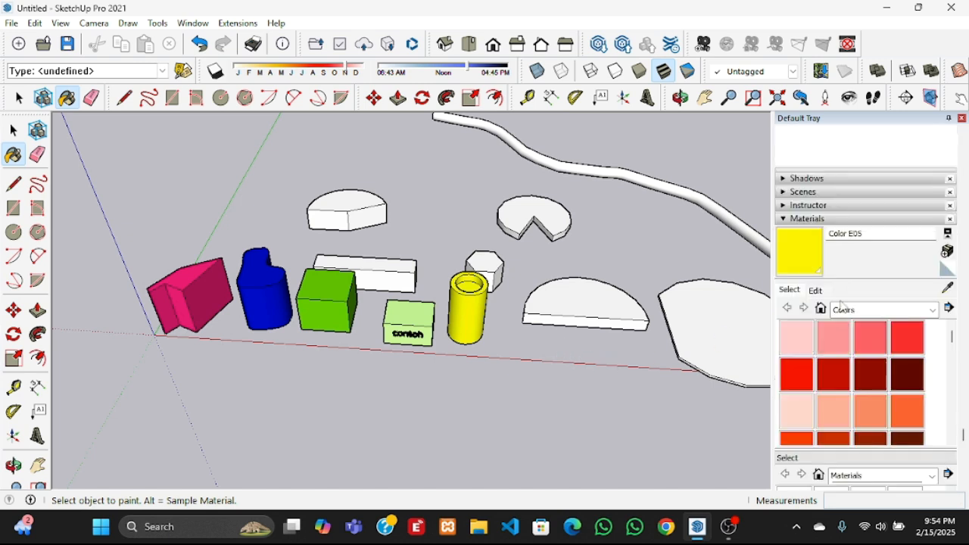
click(796, 374)
click(547, 321)
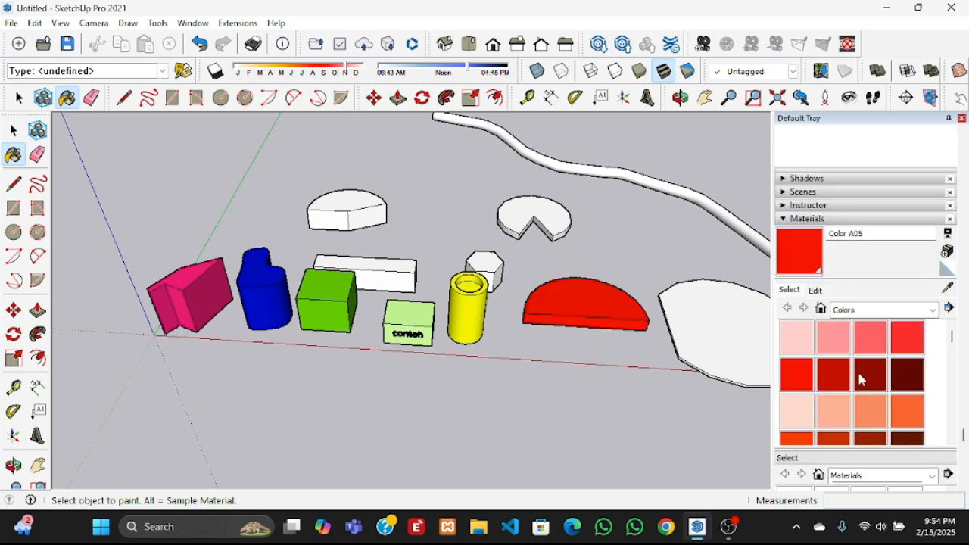
Paint the long rectangular bar behind the green box black with Color M09
scroll(846, 355, down, 10)
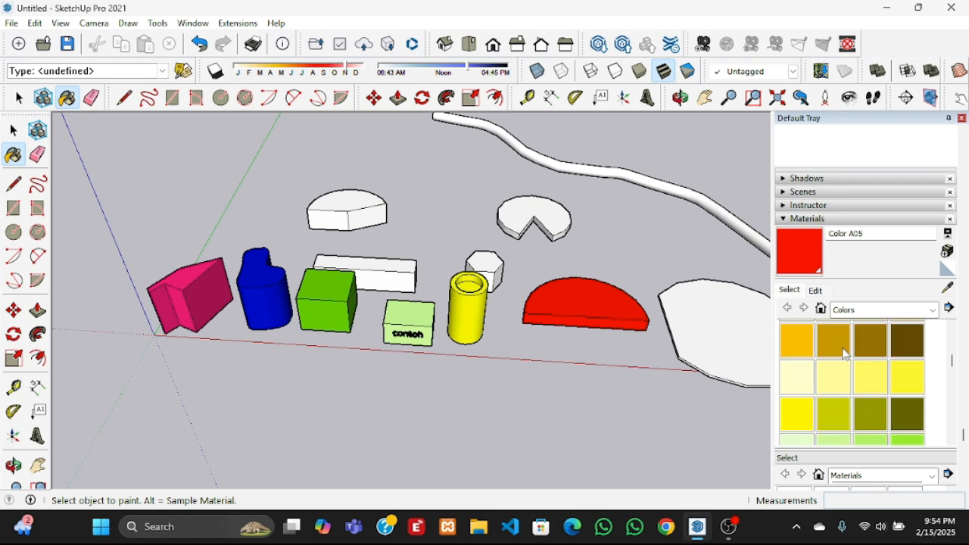
scroll(858, 378, down, 2)
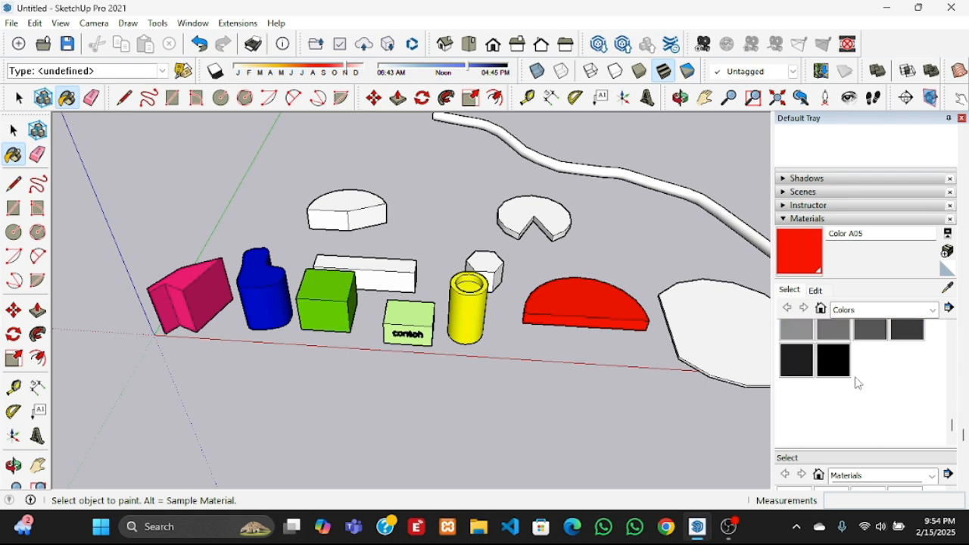
click(832, 363)
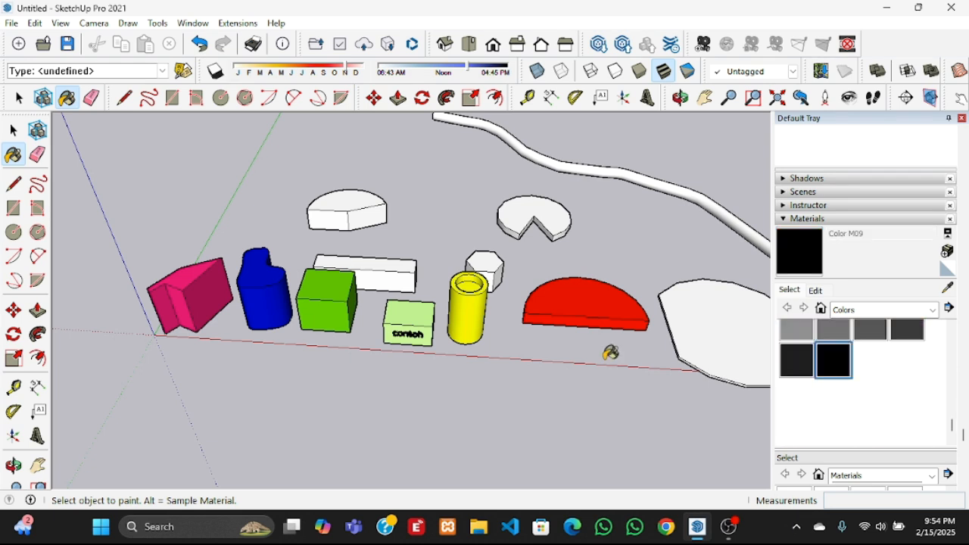
click(387, 283)
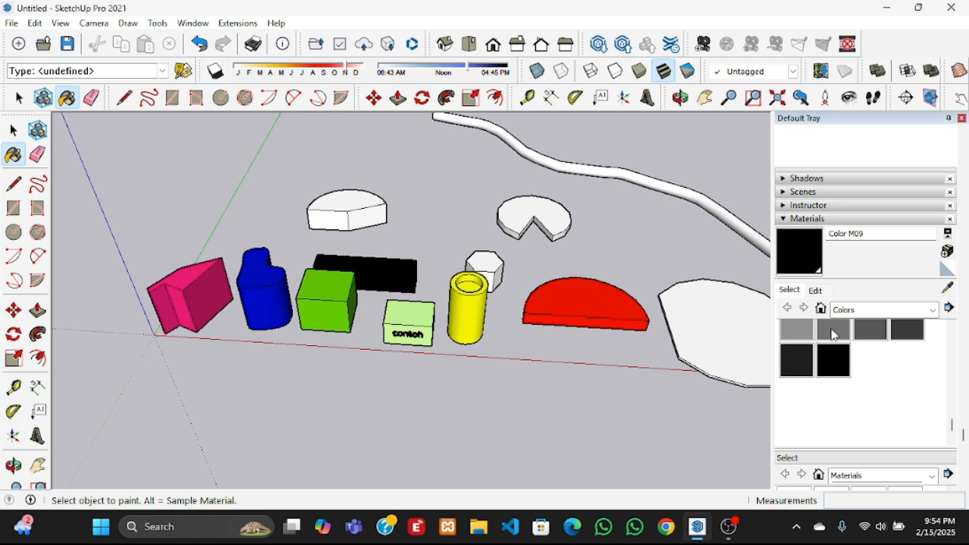
Repaint the long rectangular bar behind the green box in greys, finishing with Color M05
click(870, 331)
click(384, 281)
middle_drag(524, 377, 738, 356)
click(833, 341)
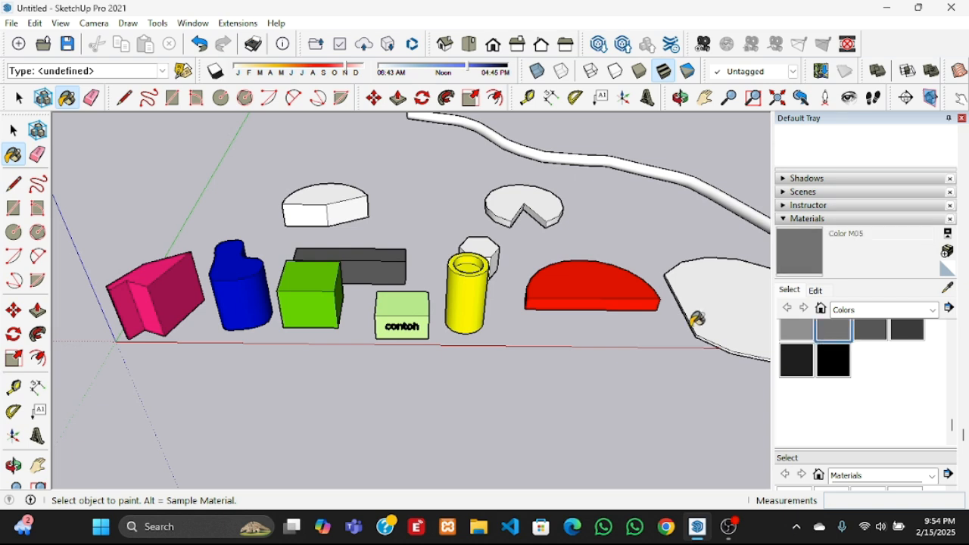
click(384, 270)
Paint the large flat solid carrying the area label magenta with Color K05
mouse_move(402, 350)
middle_down()
mouse_move(500, 381)
mouse_move(626, 383)
mouse_move(274, 400)
mouse_move(489, 394)
mouse_move(580, 376)
middle_up()
middle_drag(526, 398, 617, 393)
scroll(878, 385, up, 4)
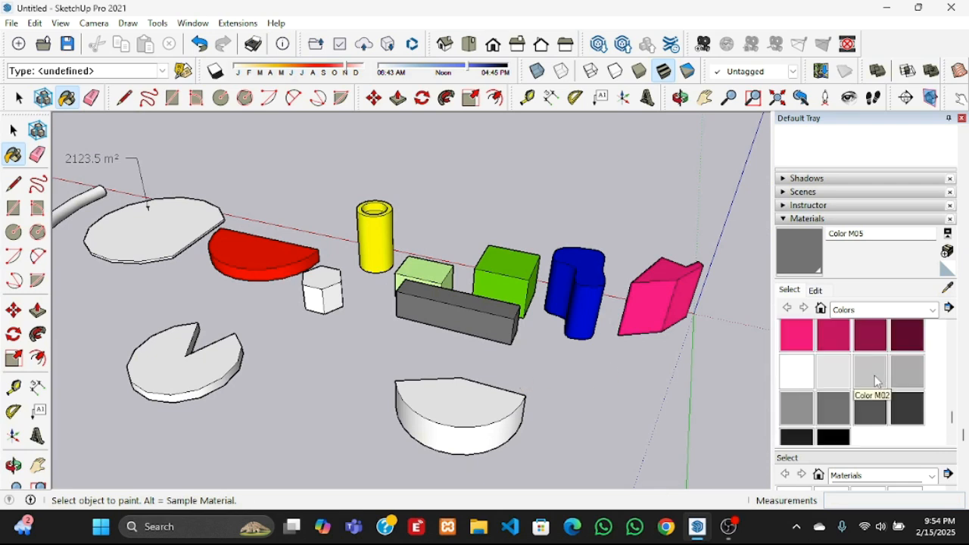
click(801, 354)
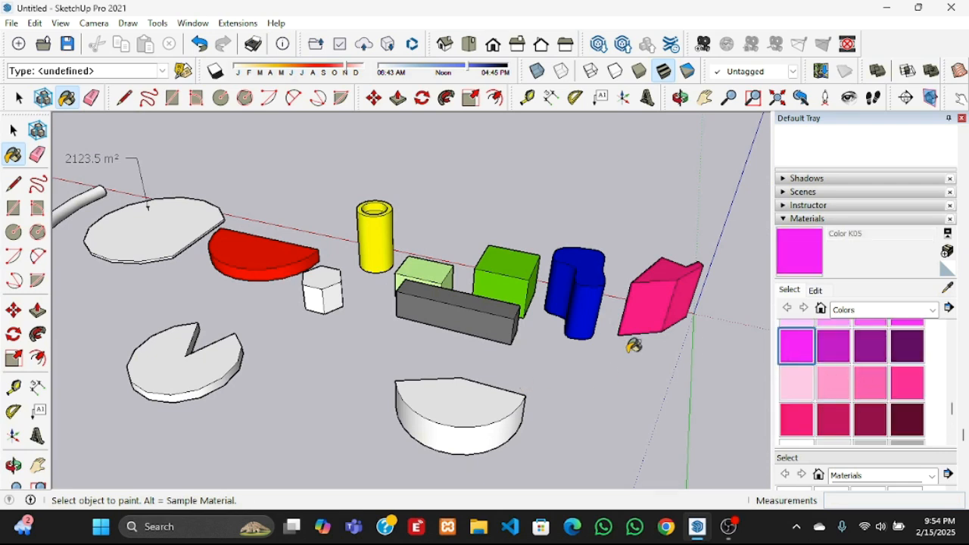
click(164, 225)
Paint the round disc with the wedge cut-out green with Color G06
middle_drag(164, 316, 399, 244)
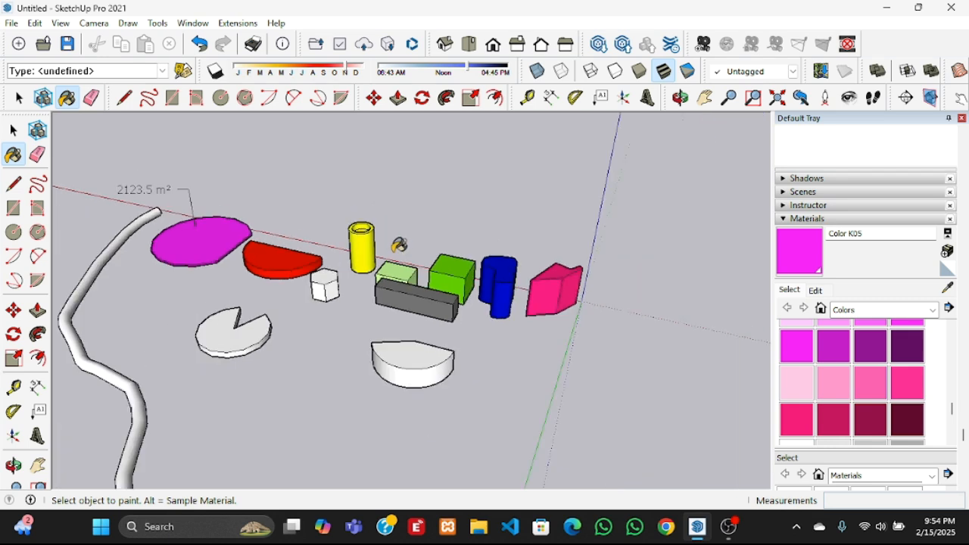
scroll(852, 362, up, 8)
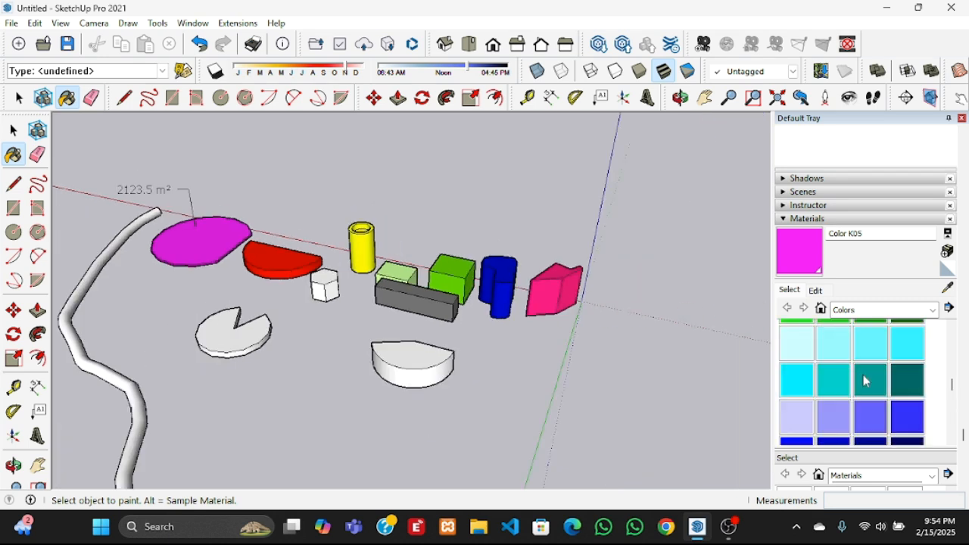
click(845, 384)
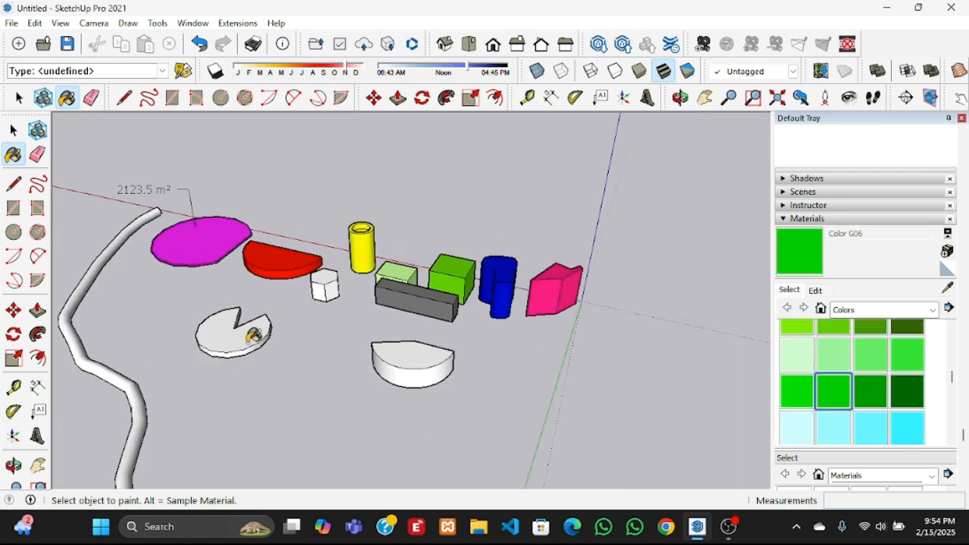
click(246, 336)
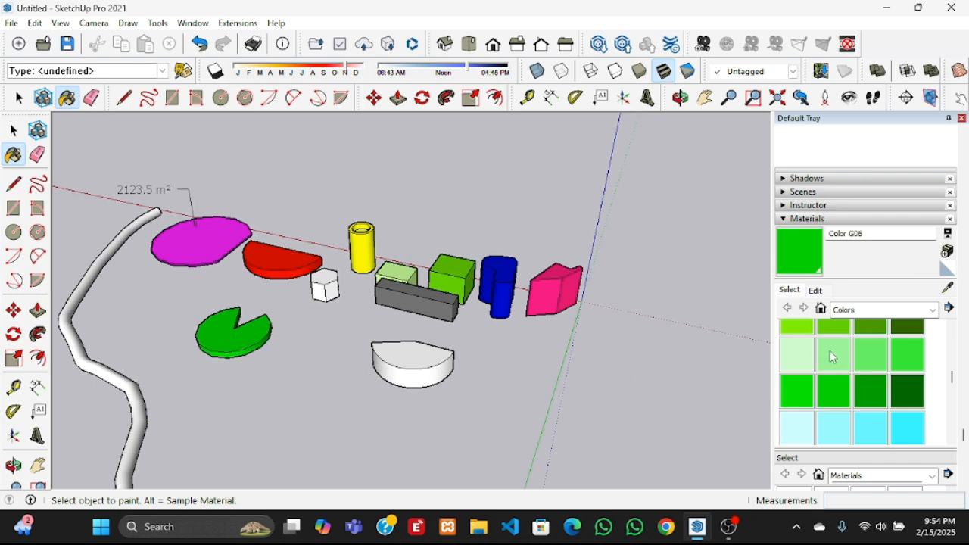
Paint the white arc-shaped solid in front of the grey bar orange-red with Color B05
scroll(863, 355, up, 2)
scroll(848, 380, up, 4)
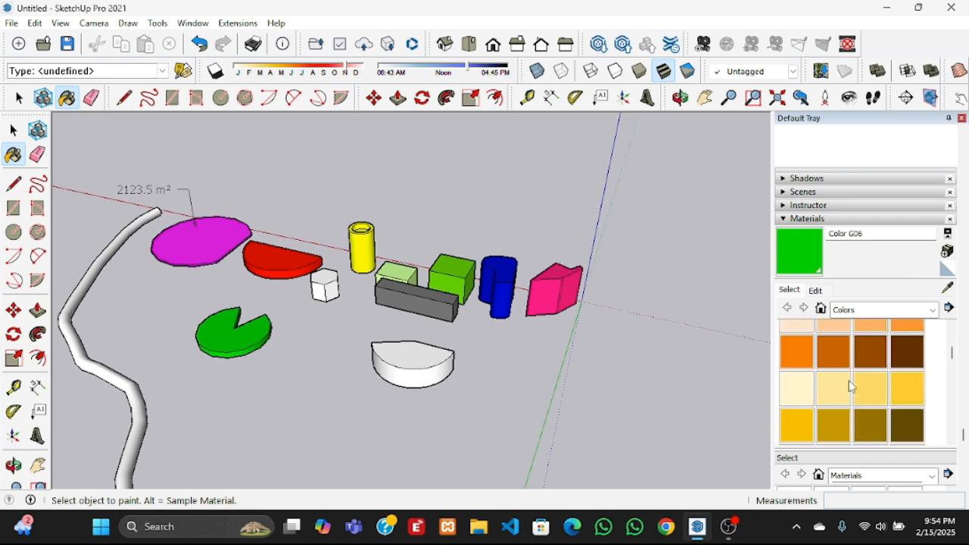
click(801, 368)
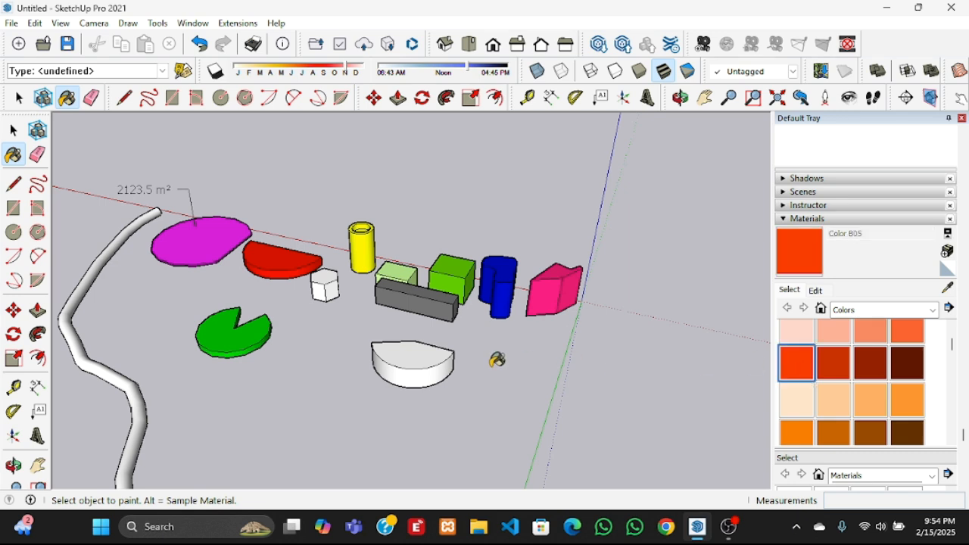
click(422, 359)
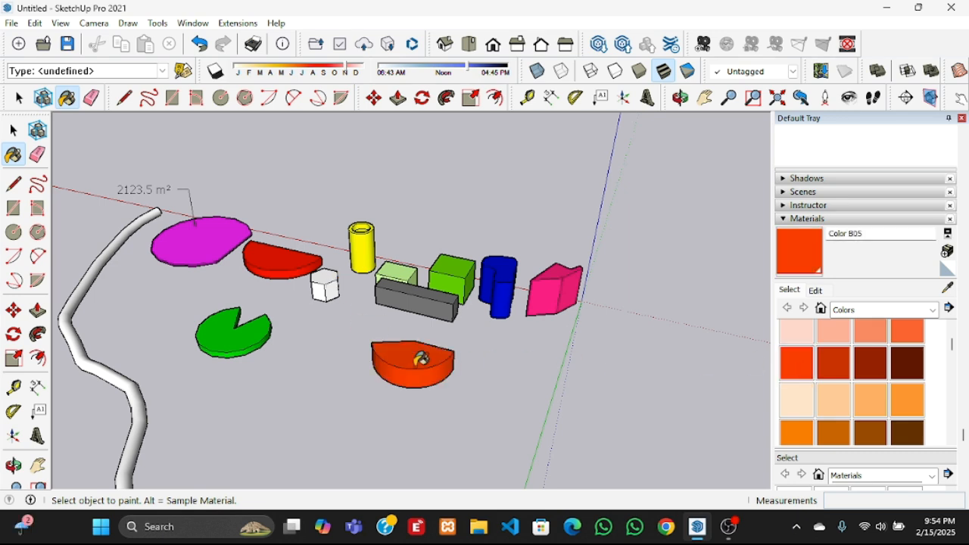
Paint the small hexagonal prism turquoise with Color H06
scroll(829, 401, up, 3)
scroll(839, 380, down, 10)
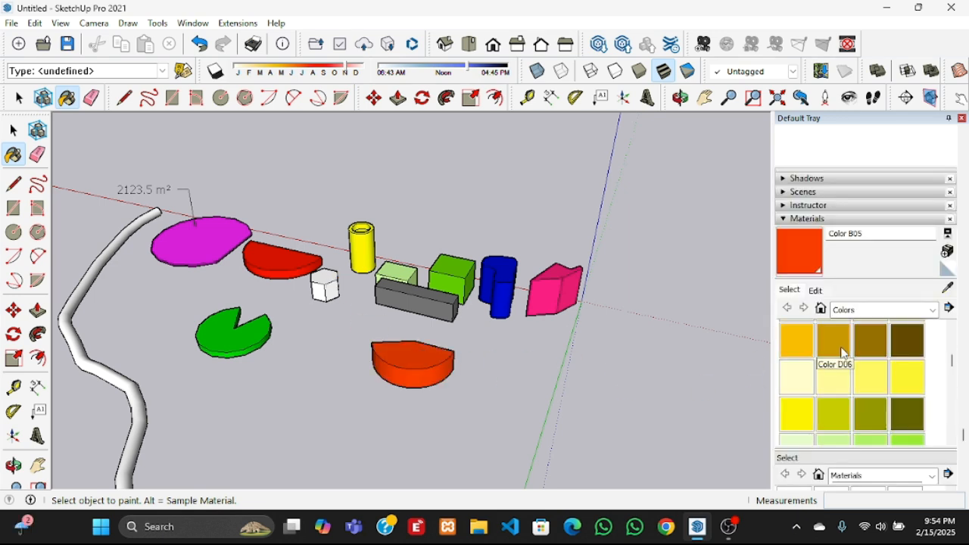
click(833, 379)
click(327, 279)
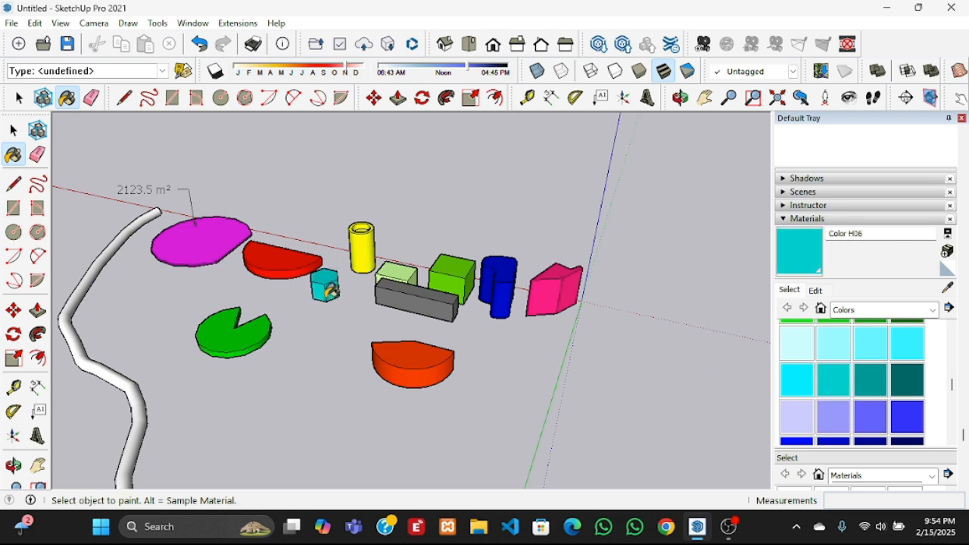
Paint the long curved pipe blue with Color I04
scroll(529, 220, down, 5)
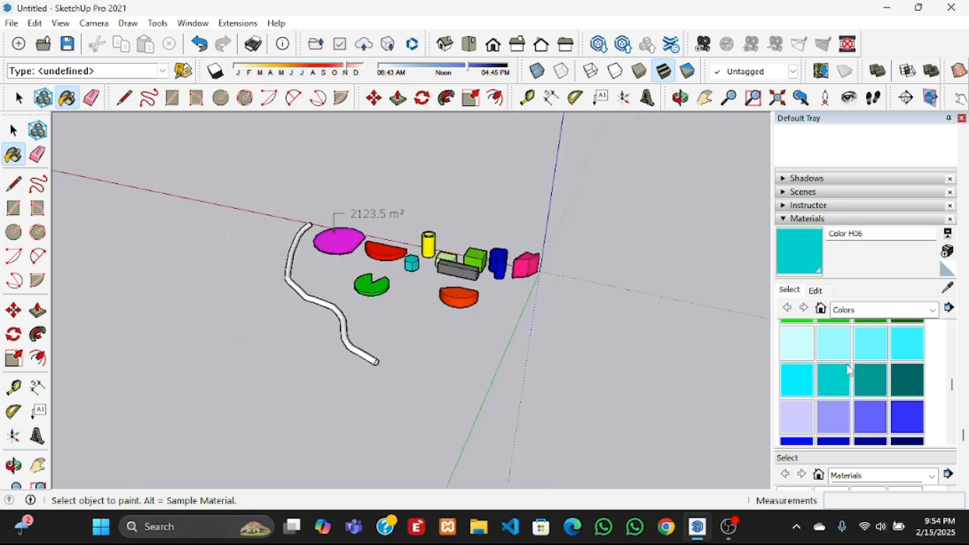
scroll(856, 371, down, 2)
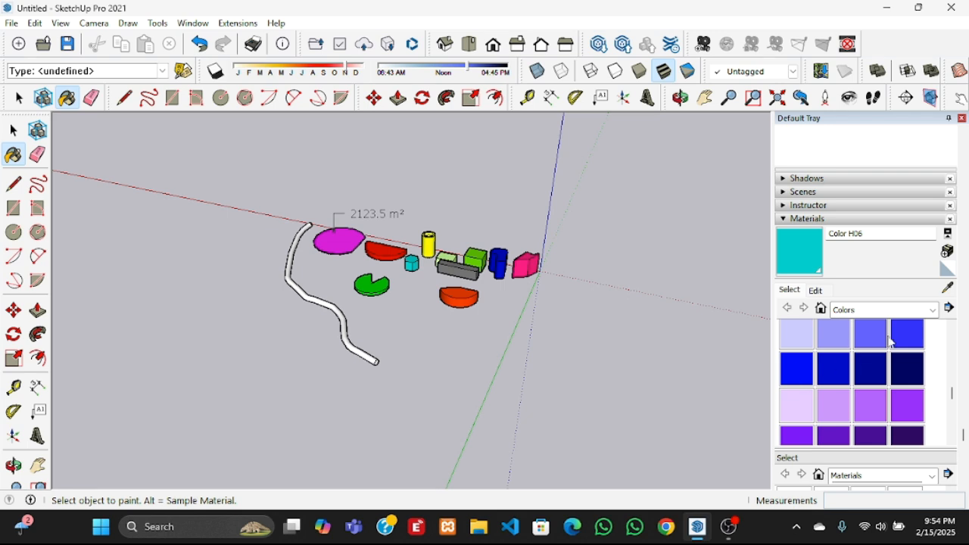
click(891, 343)
click(349, 309)
Orbit and pan around the model to examine all the painted solids along the red axis
mouse_move(574, 333)
middle_down()
mouse_move(300, 331)
mouse_move(389, 311)
mouse_move(405, 351)
middle_up()
scroll(434, 326, up, 3)
scroll(533, 340, down, 2)
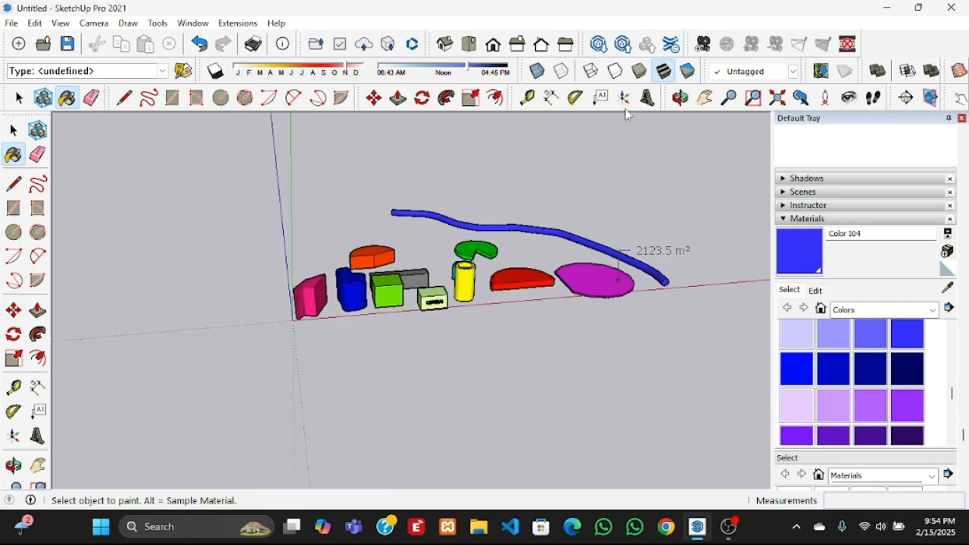
click(705, 98)
drag(460, 306, 372, 371)
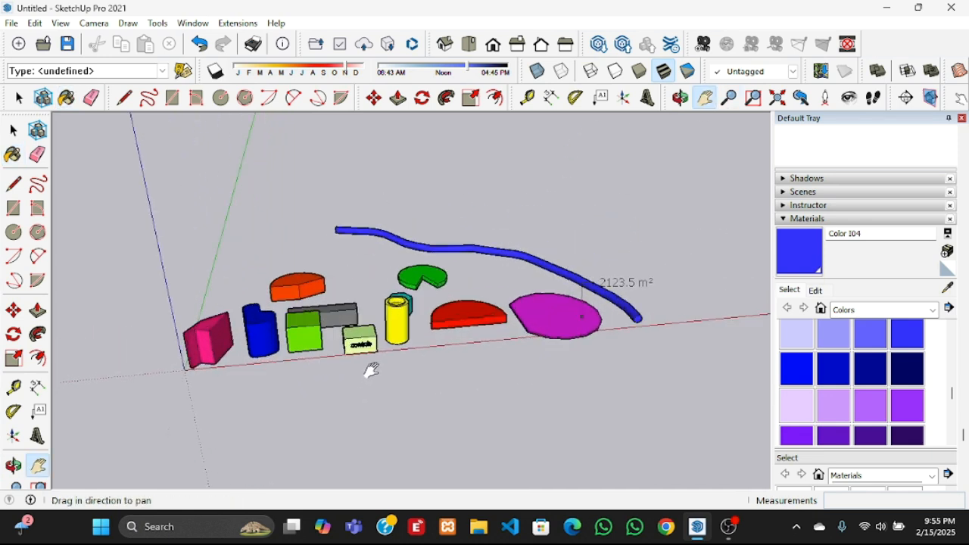
scroll(372, 370, up, 1)
middle_drag(368, 370, 558, 378)
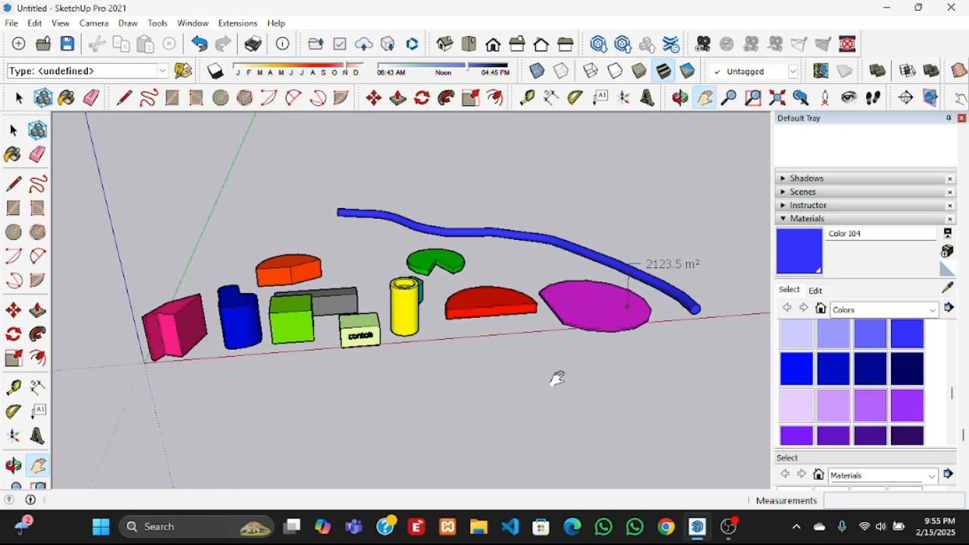